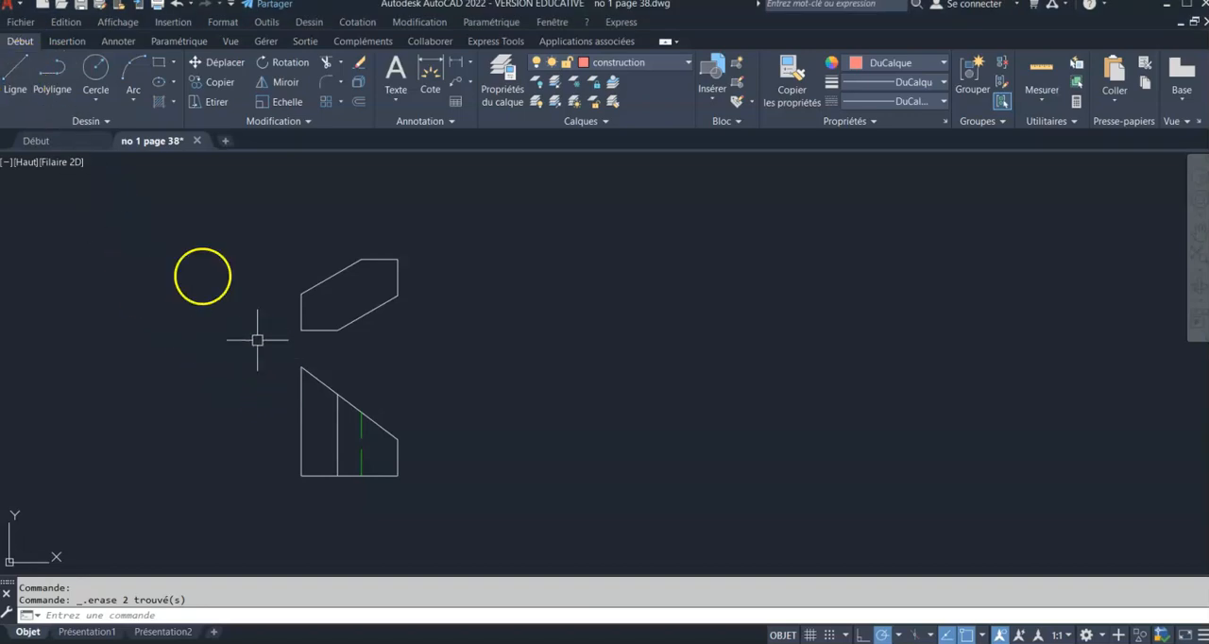
Draw a horizontal construction line about 23.5 units long between the top view and the front view
left_click(15, 70)
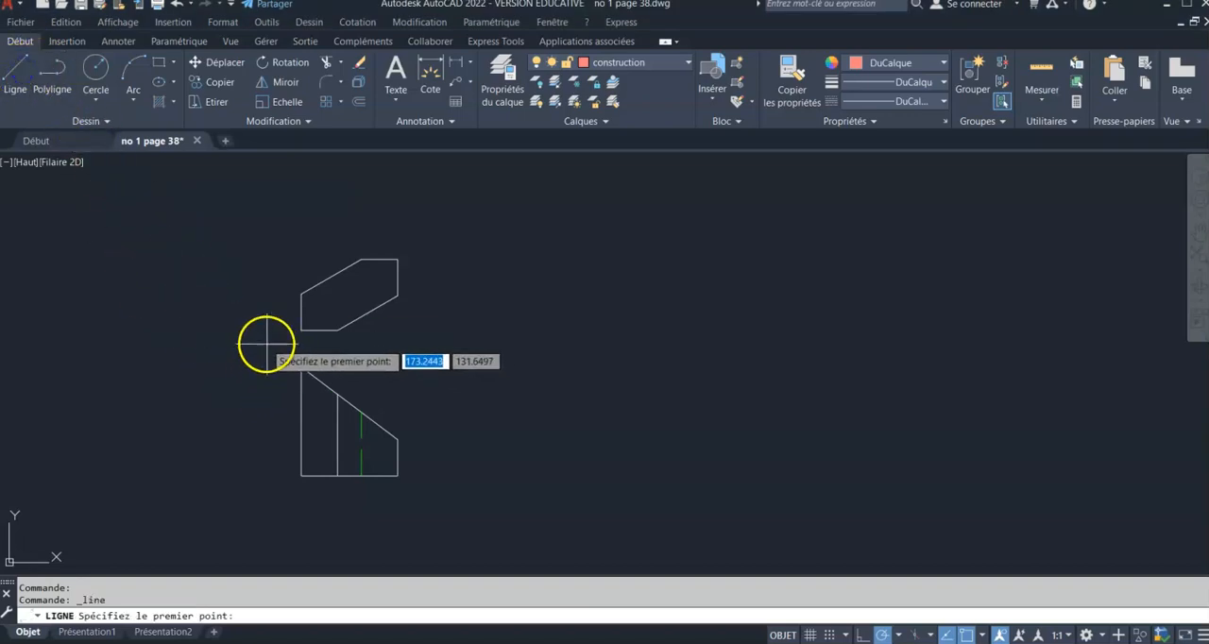
left_click(256, 340)
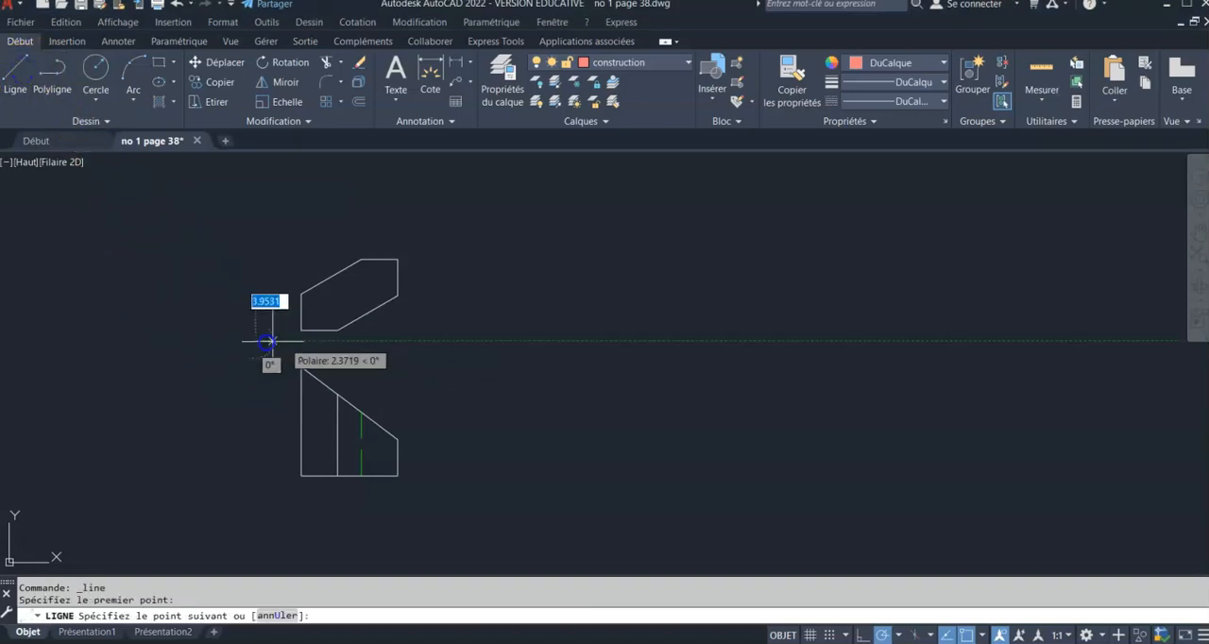
left_click(425, 340)
right_click(484, 295)
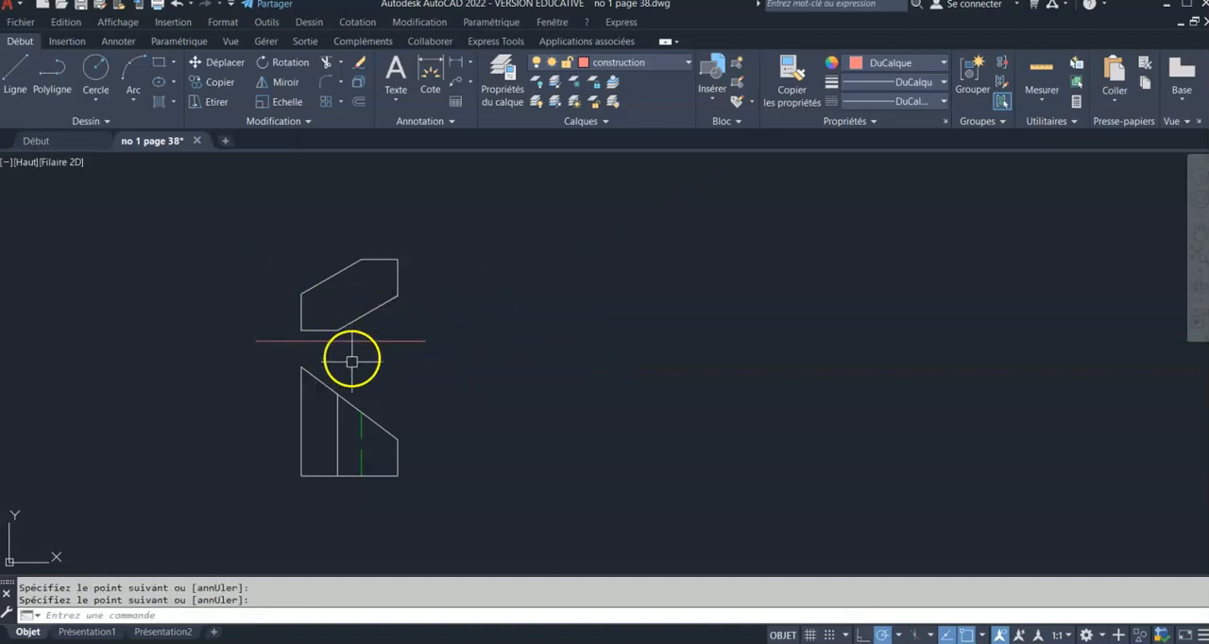
Offset the front view's slanted edge by 25 units toward the upper right
left_click(360, 102)
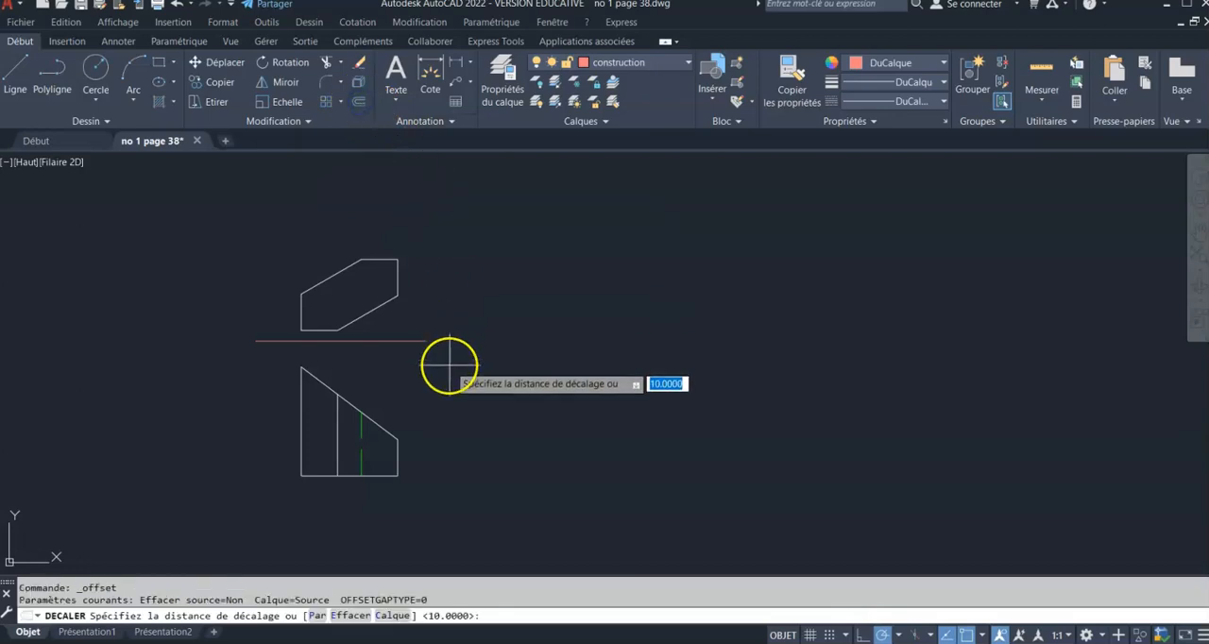
type("20")
key("BackSpace")
type("5")
key("Return")
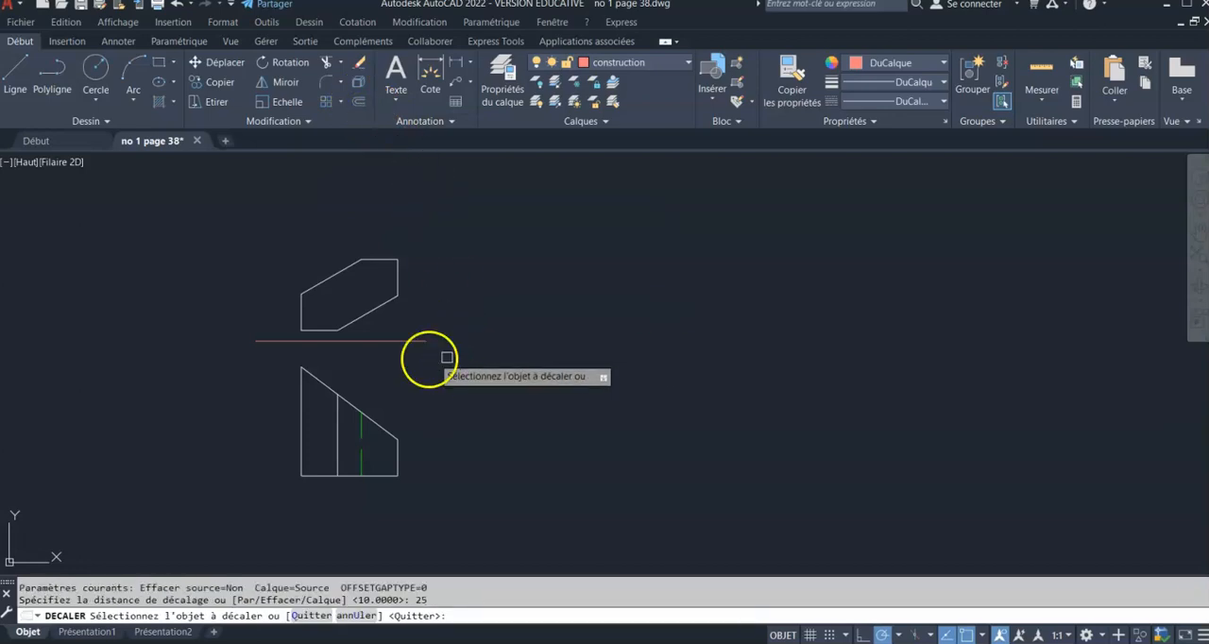
left_click(362, 406)
left_click(408, 332)
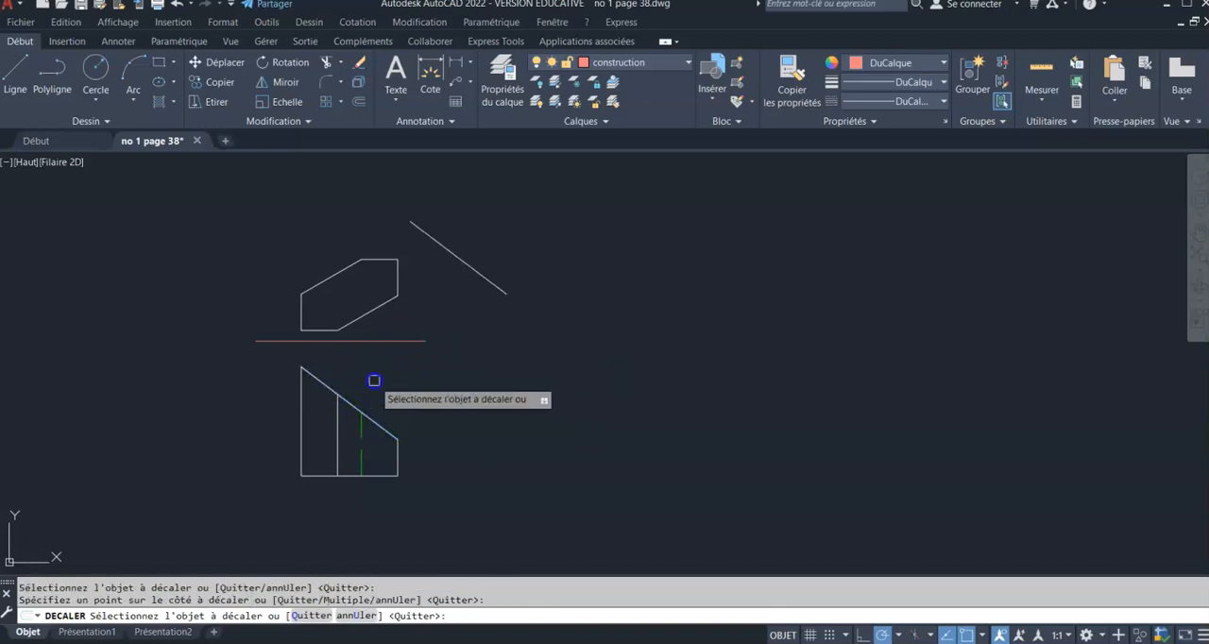
key("Return")
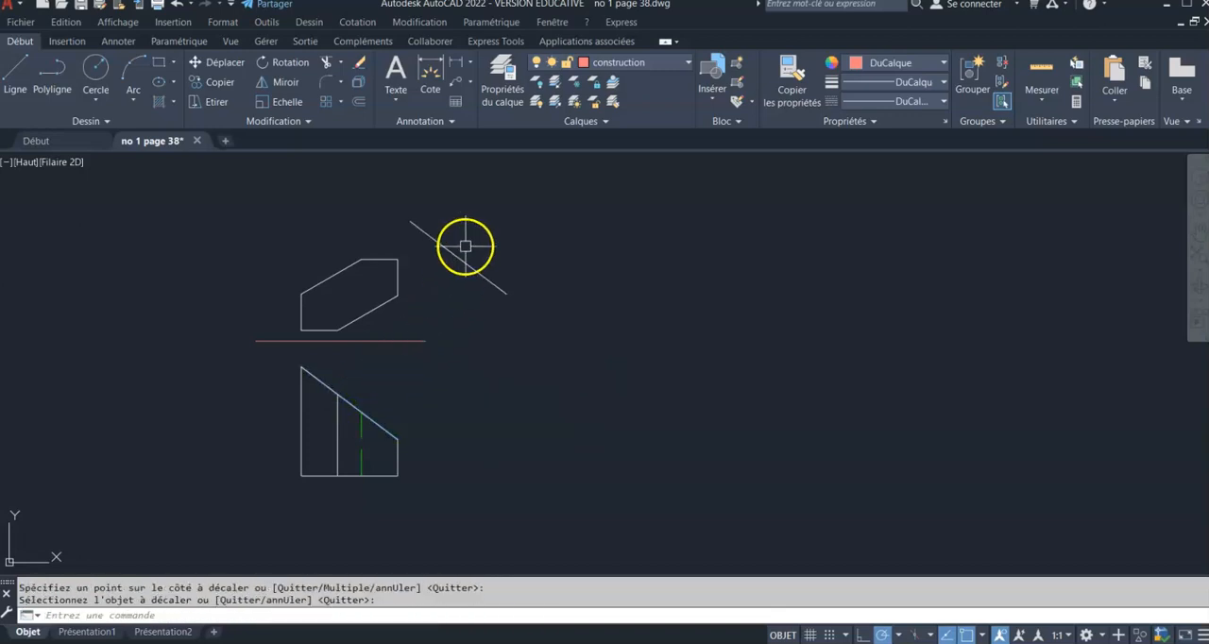
Move the offset slanted line to the construction layer by matching the horizontal construction line
left_click(467, 262)
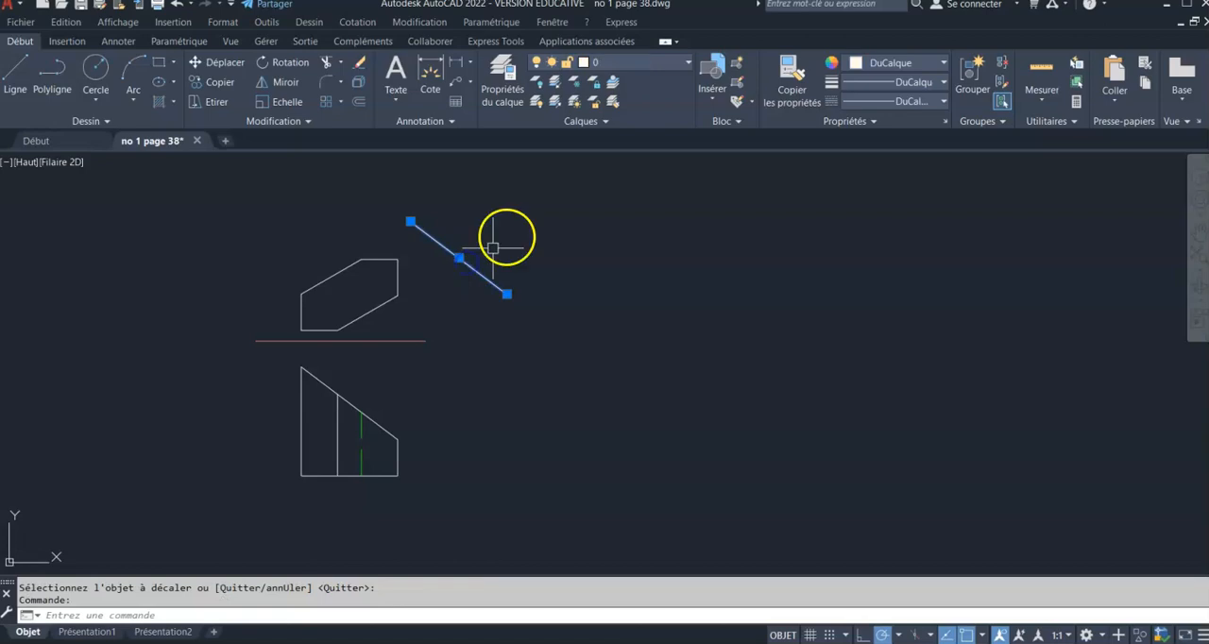
left_click(612, 105)
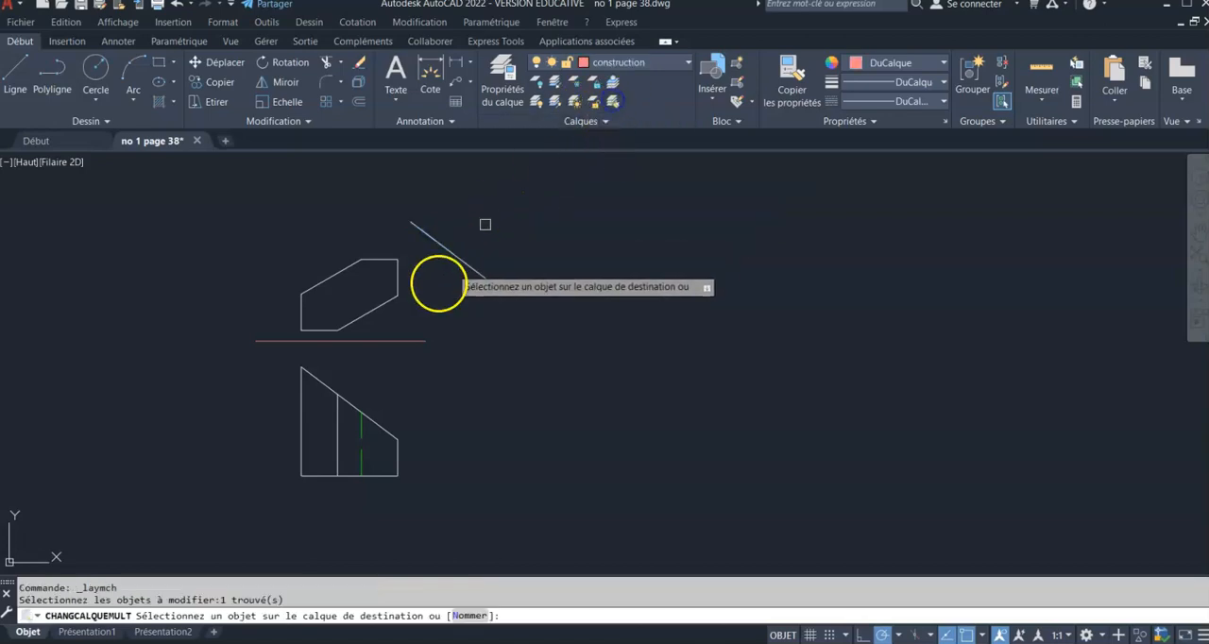
left_click(403, 341)
key("Return")
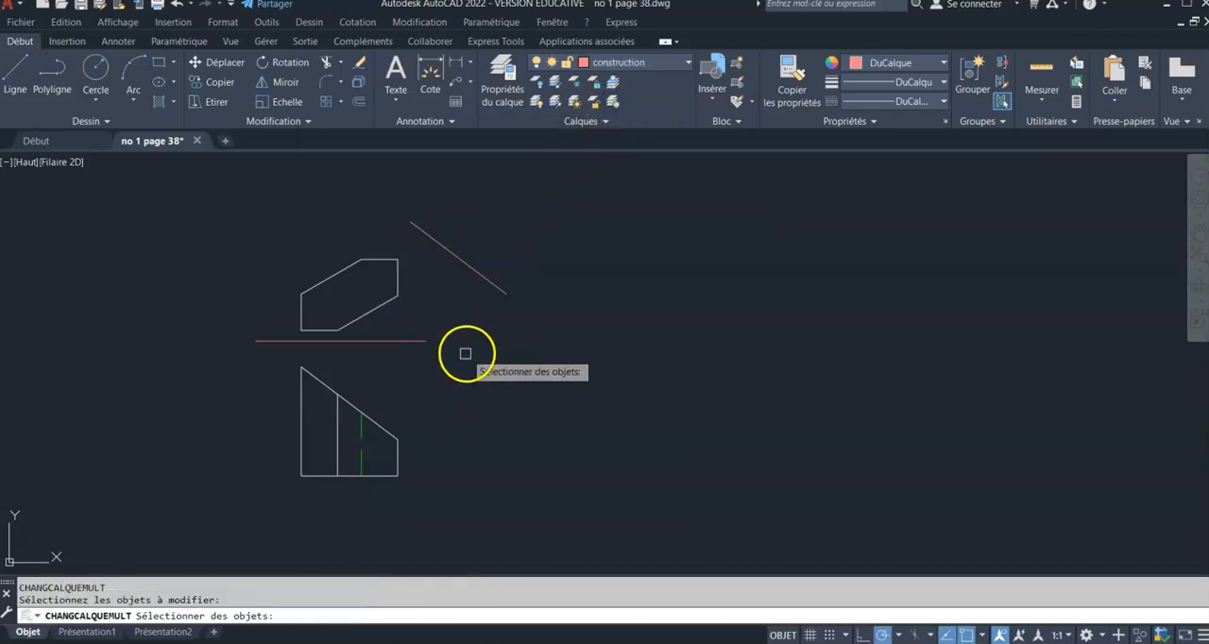
key("Escape")
Lengthen the slanted construction line at both ends along its own direction
left_click(486, 275)
left_click(506, 294)
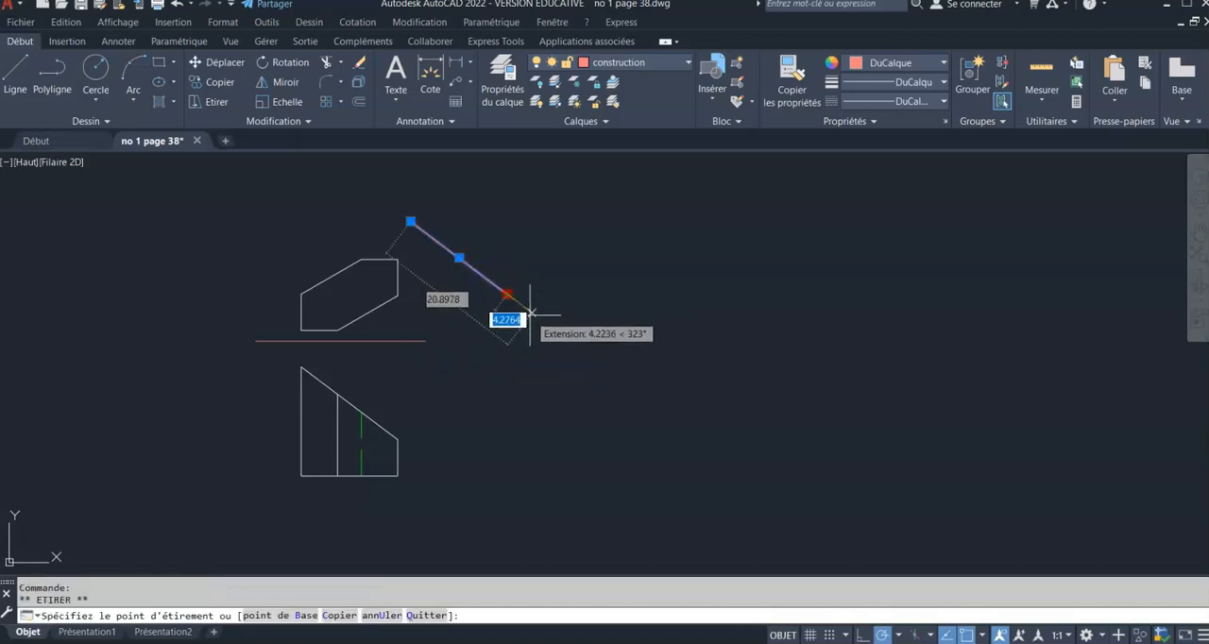
left_click(541, 324)
left_click(410, 221)
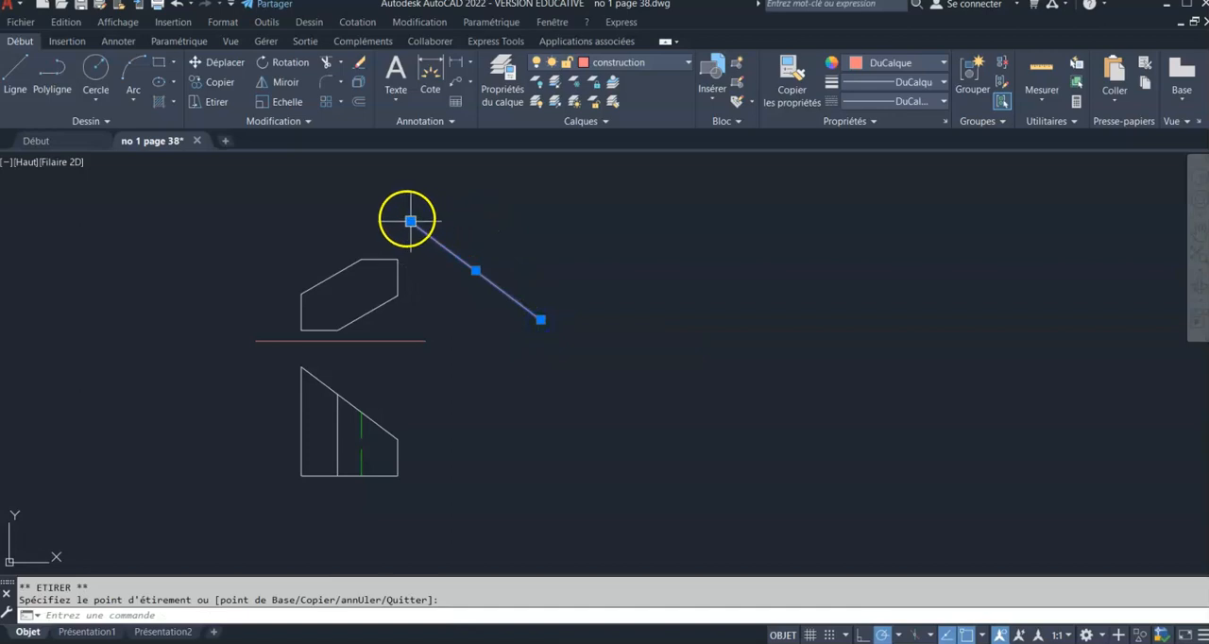
left_click(393, 207)
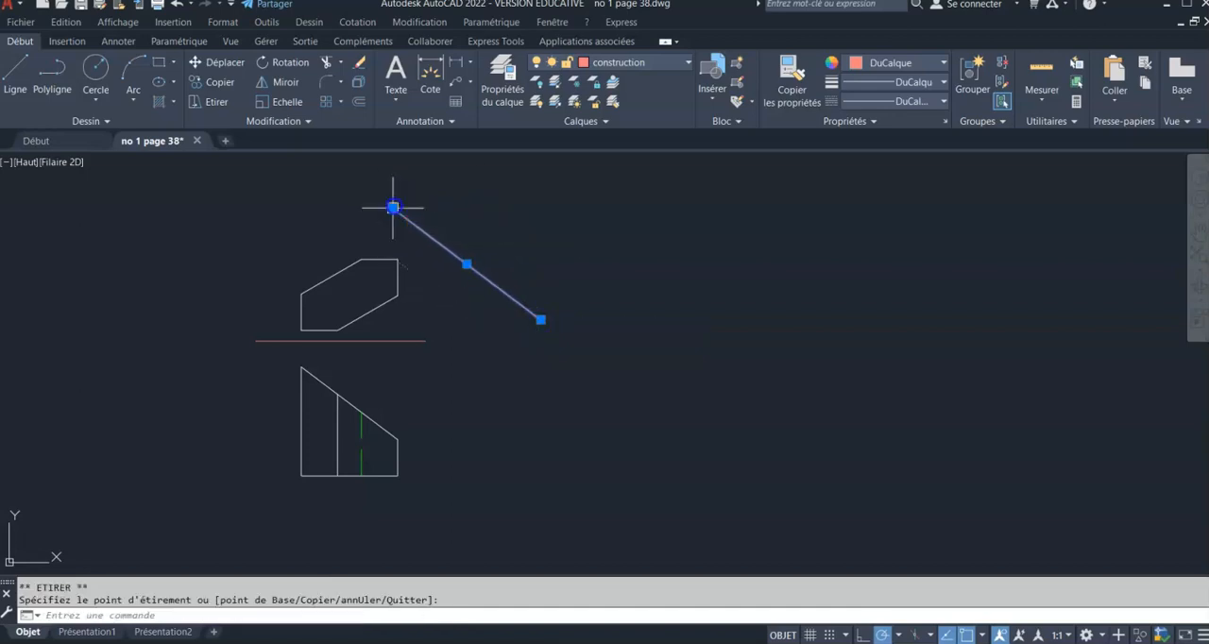
scroll(436, 300, "up", 2)
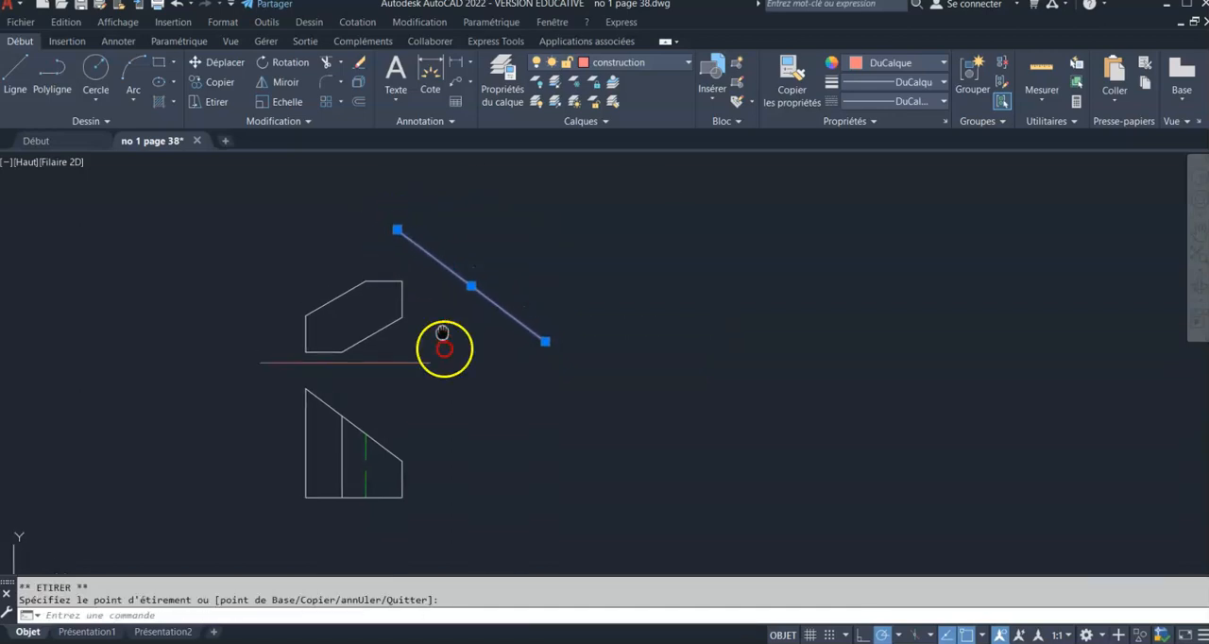
key("Escape")
key("Escape")
Check the angle between the slanted construction line and the front view's slanted edge with an angular dimension
middle_click_drag(471, 380, 472, 321)
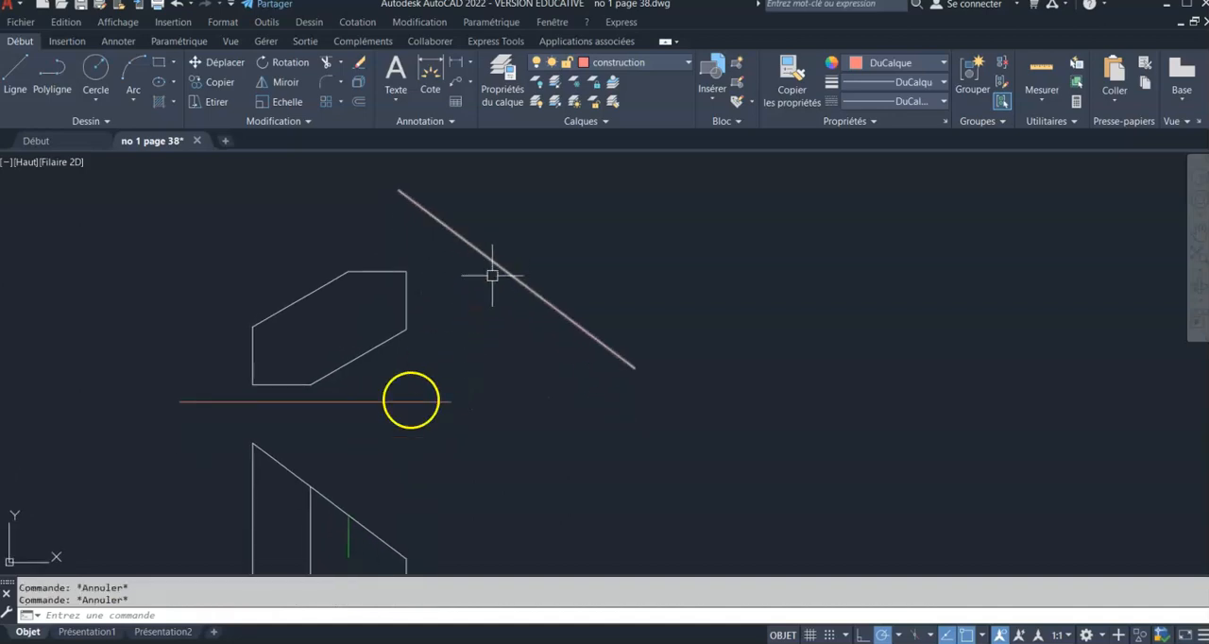
left_click(471, 65)
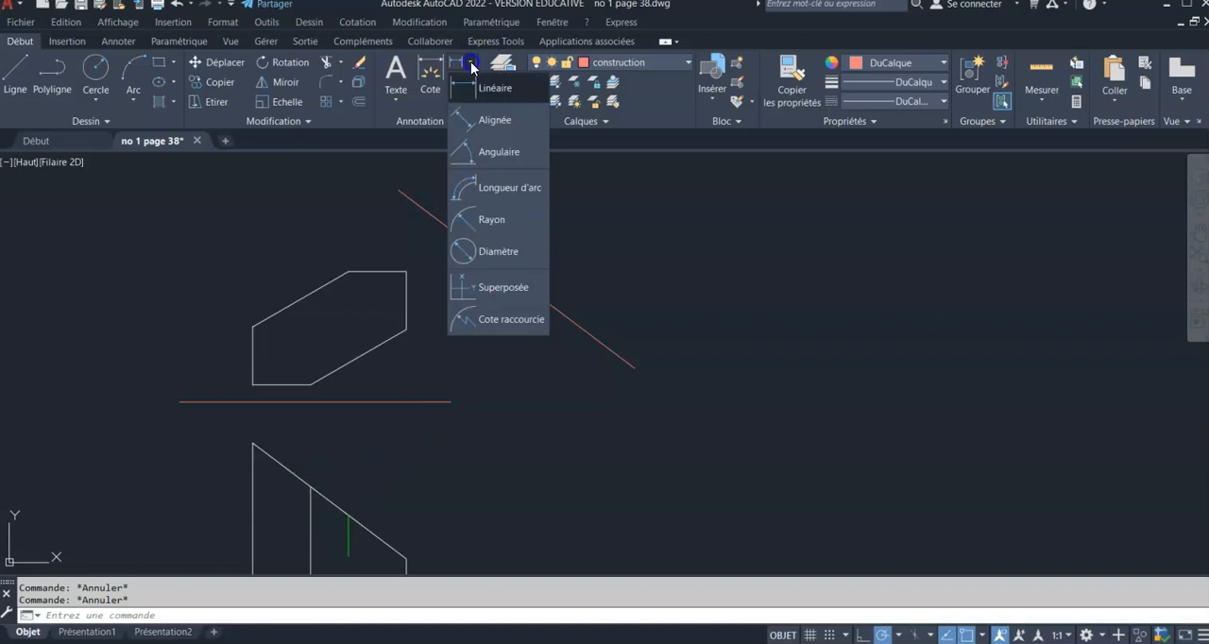
left_click(493, 151)
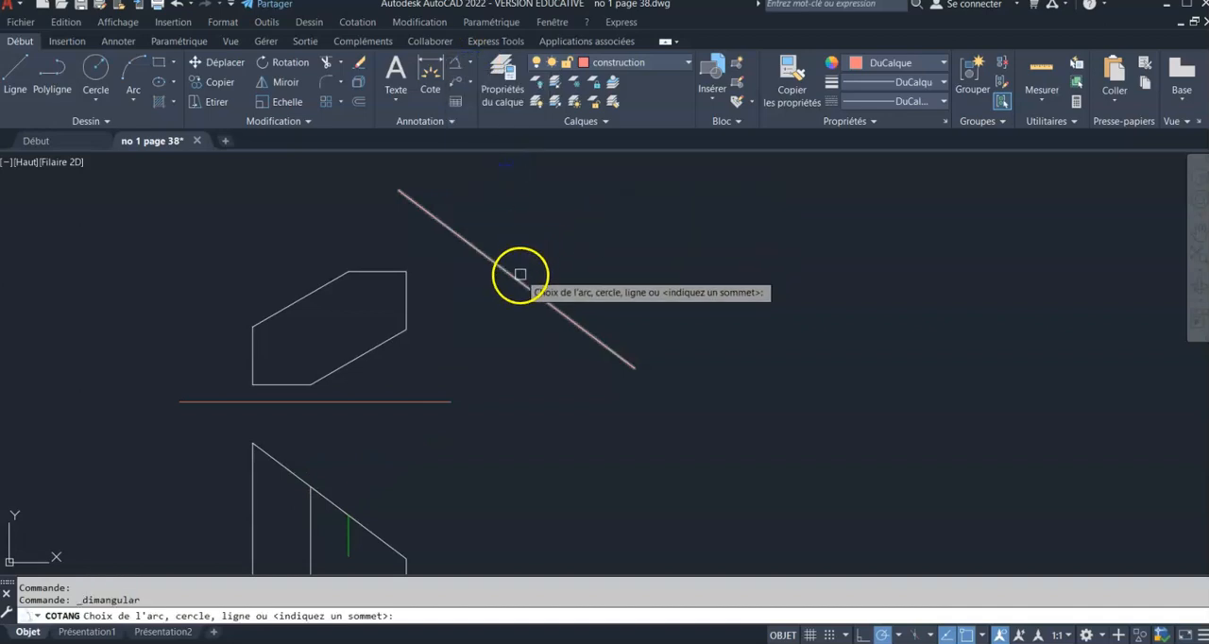
left_click(518, 278)
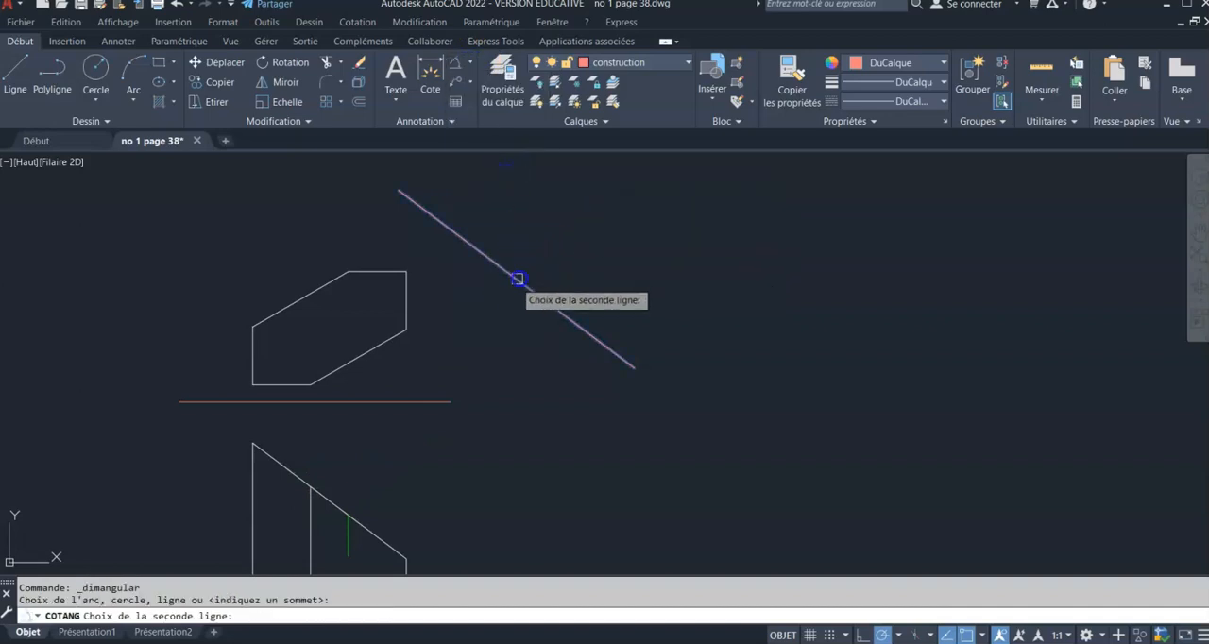
left_click(324, 497)
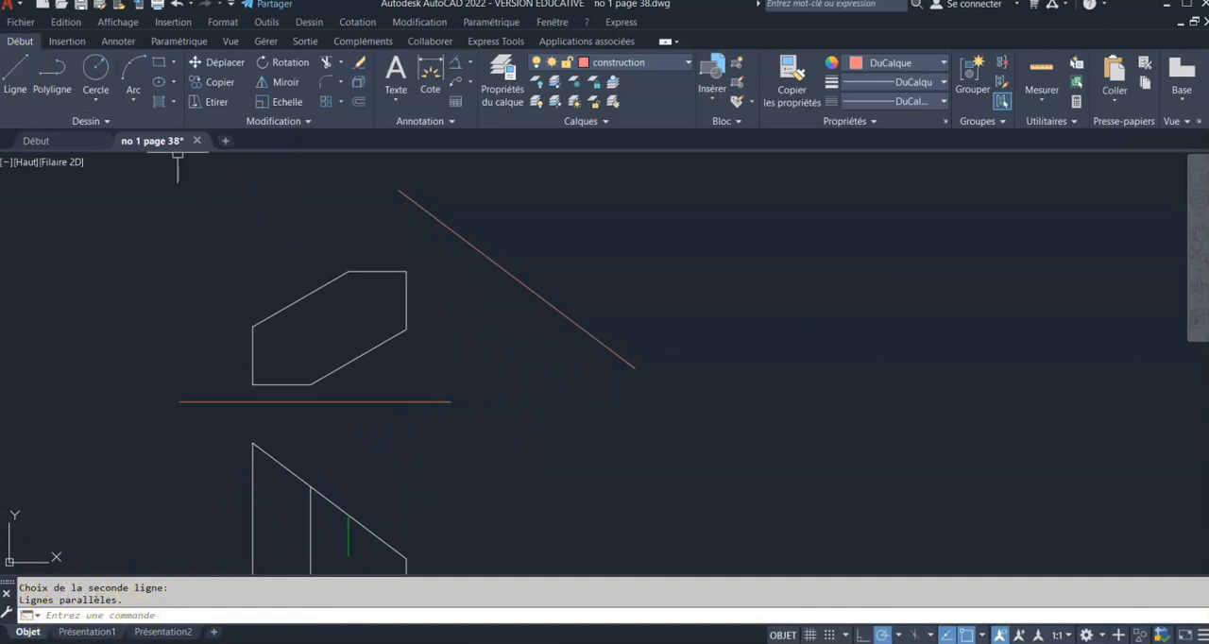
Draw a projection line from the upper end of the front view's slanted edge perpendicular to the slanted construction line
left_click(9, 74)
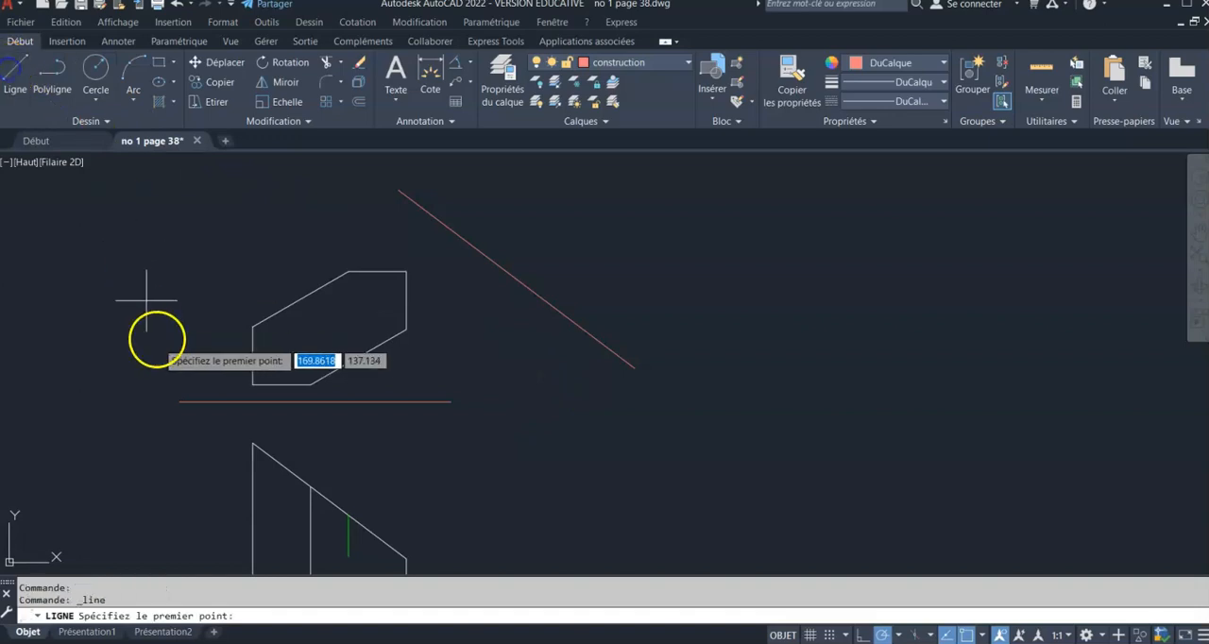
left_click(252, 443)
right_click(327, 350, "shift")
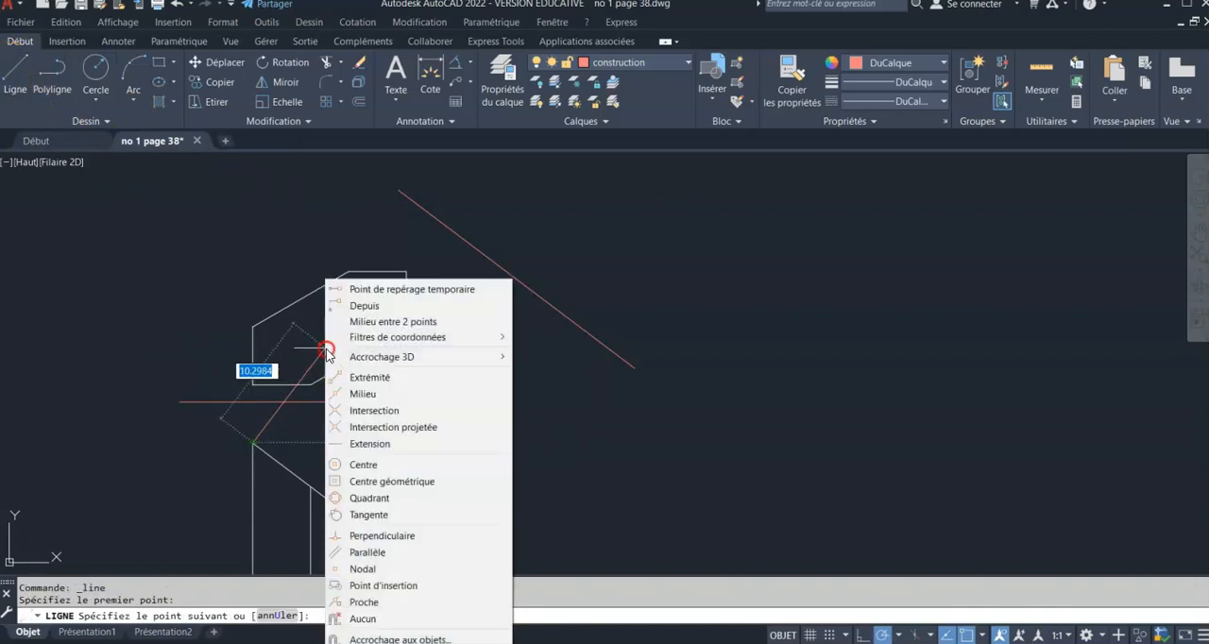
left_click(401, 535)
left_click(478, 253)
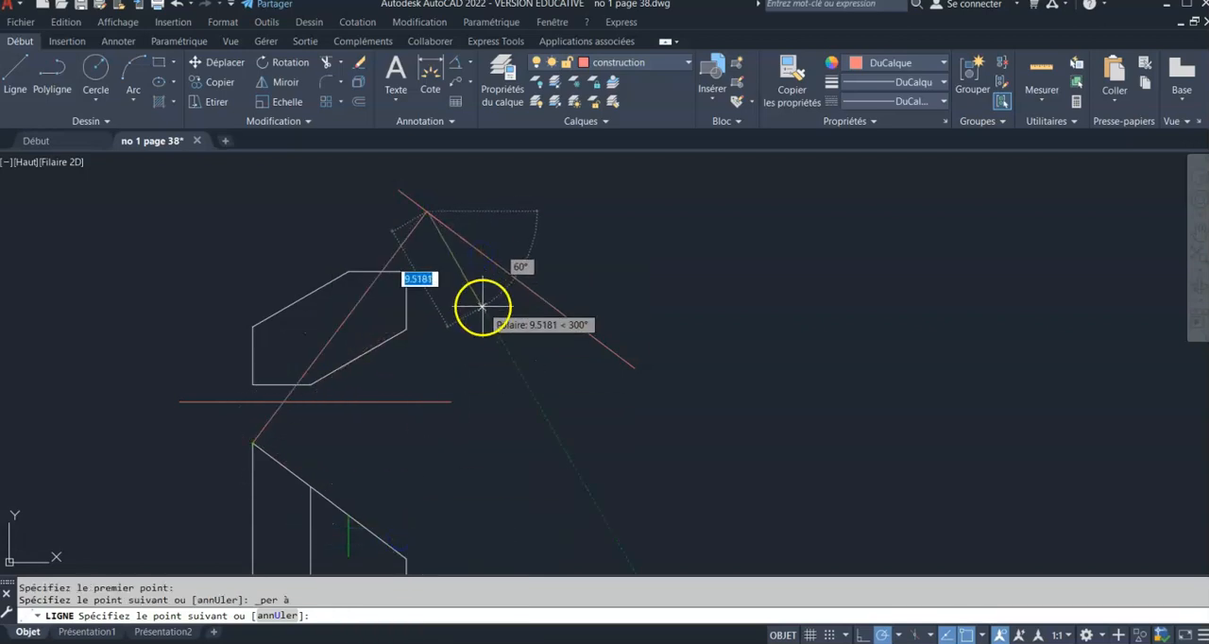
key("Return")
key("Return")
Copy the projection line to the other three points where the front view's vertical lines meet the slanted edge
left_click(408, 237)
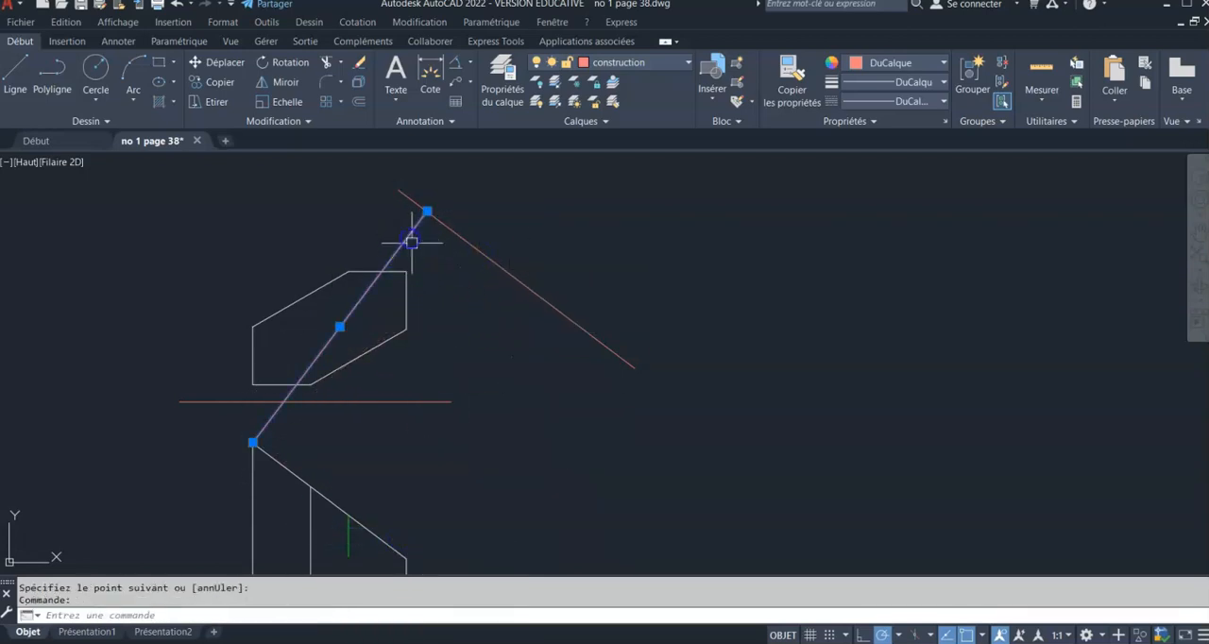
left_click(252, 441)
right_click(253, 441)
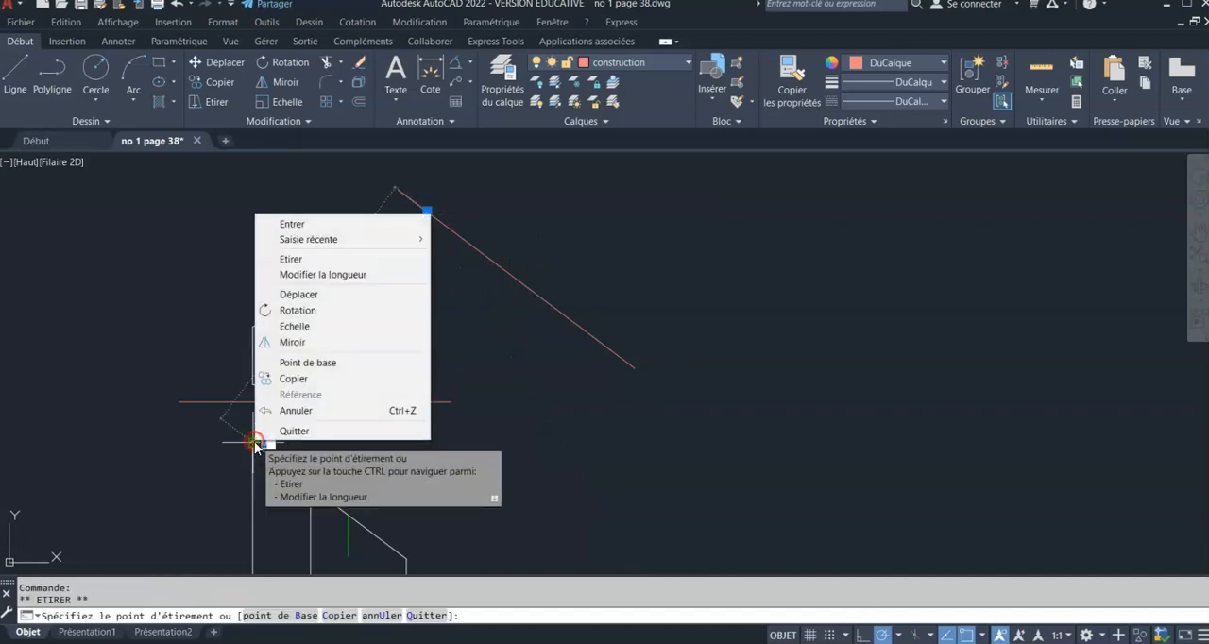
left_click(329, 296)
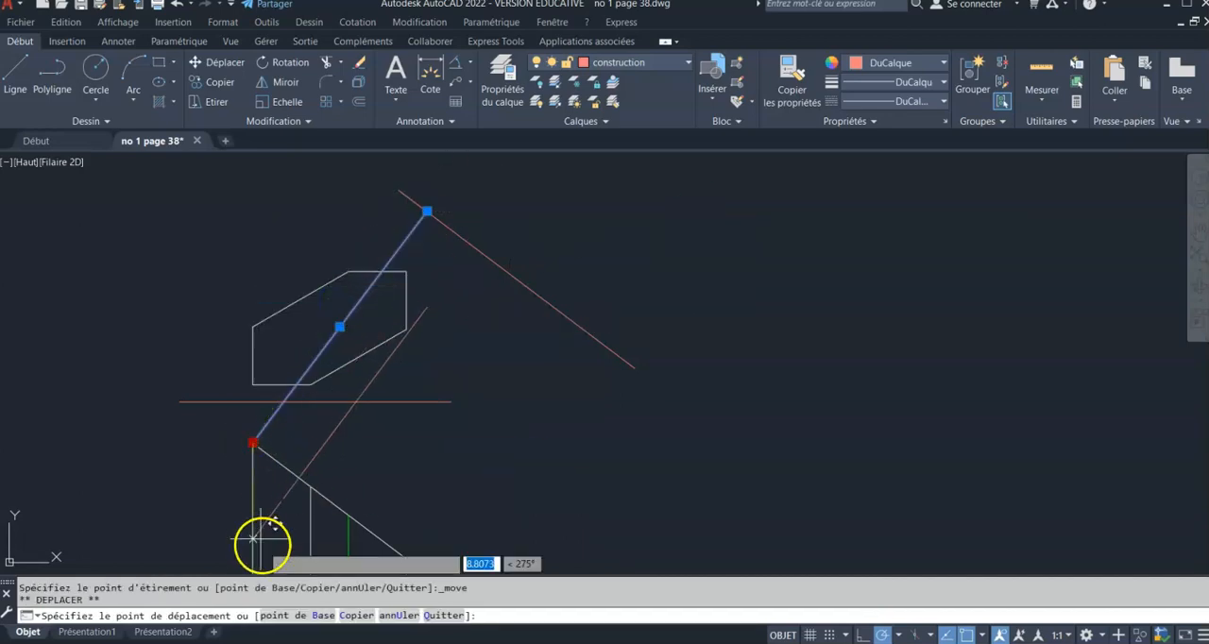
left_click(350, 619)
left_click(314, 485)
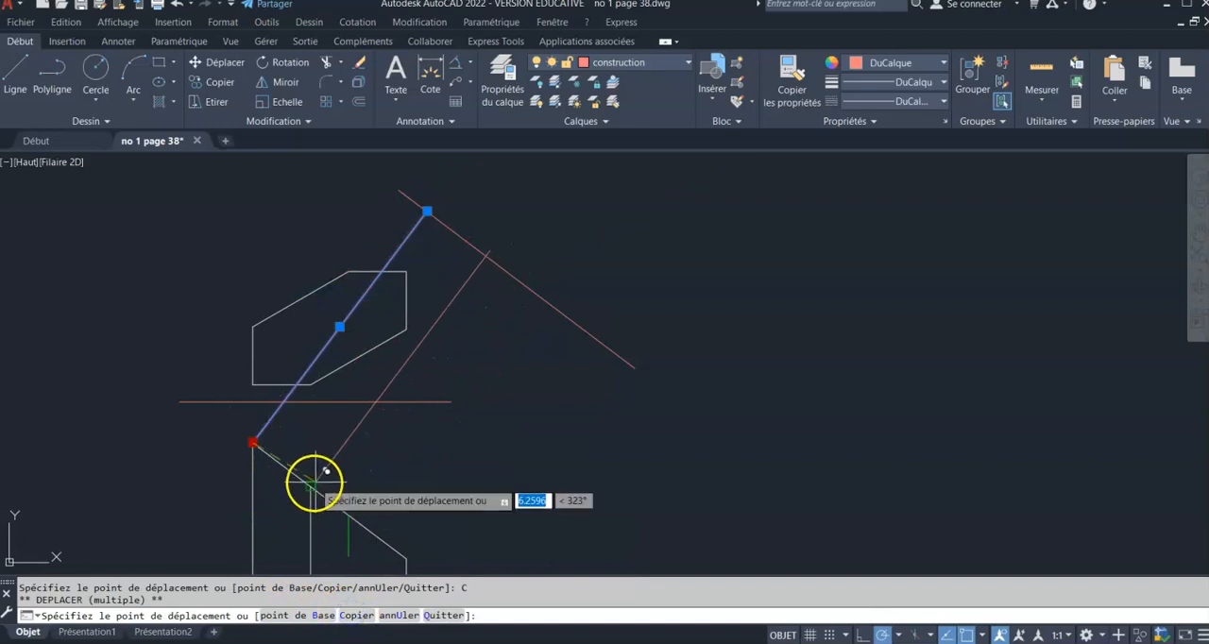
left_click(349, 515)
left_click(406, 556)
key("Escape")
key("Escape")
key("Escape")
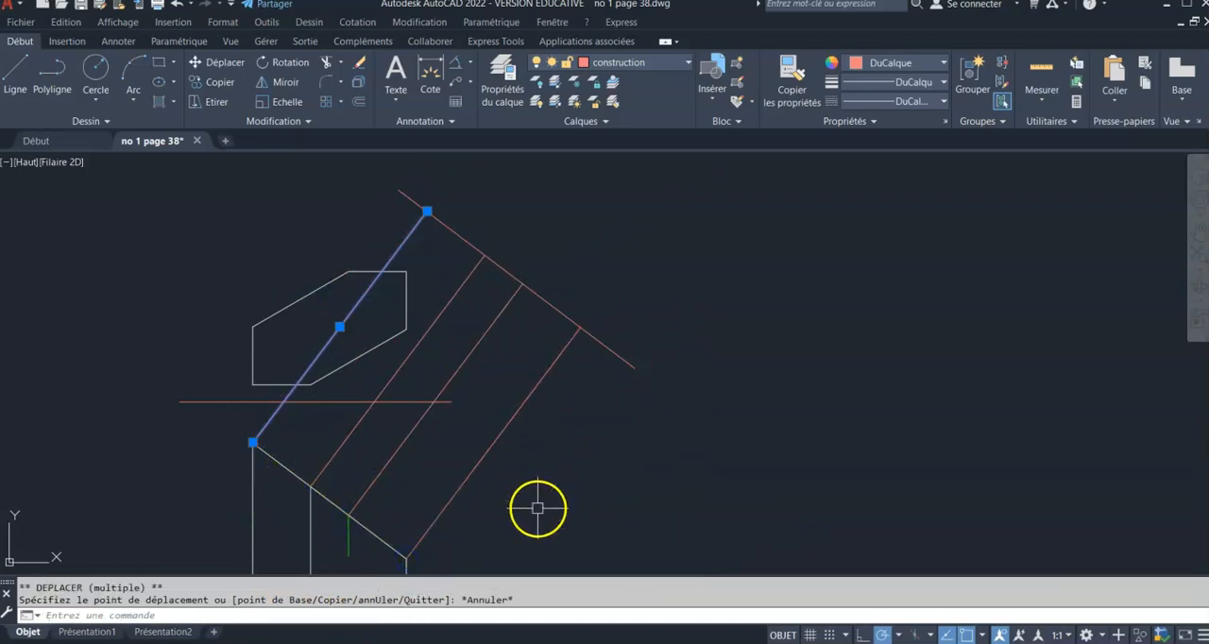
Offset the slanted construction line outward by the distance from the top view's upper left-edge corner to the horizontal construction line
middle_click_drag(475, 364, 580, 382)
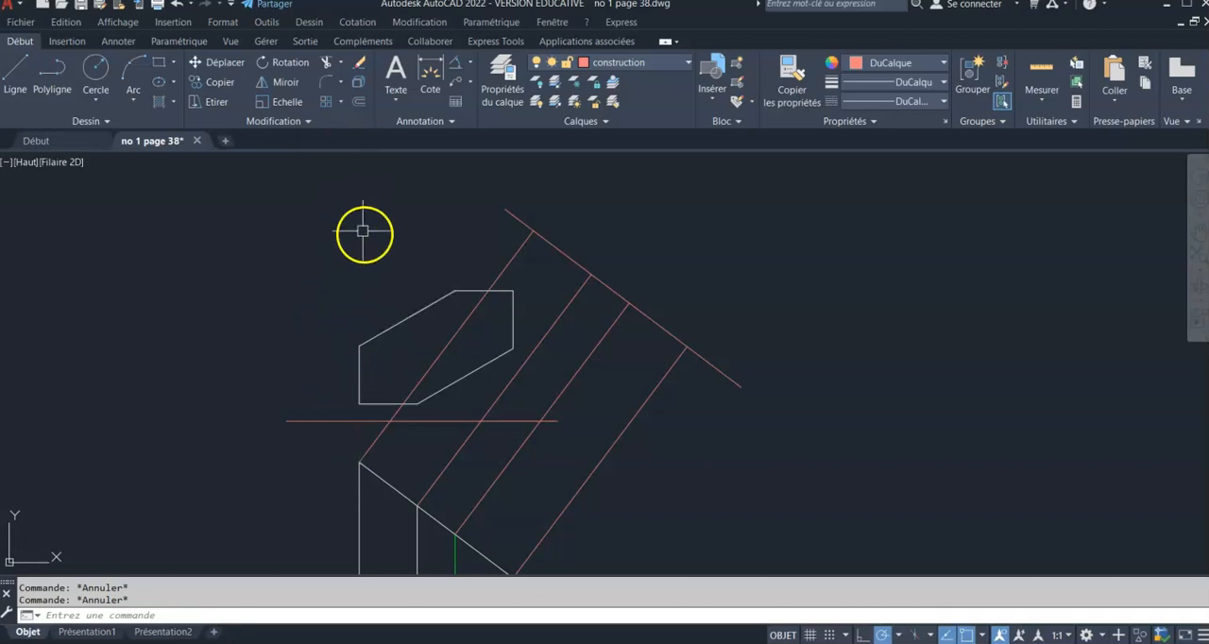
scroll(353, 304, "down", 1)
middle_click_drag(346, 307, 342, 320)
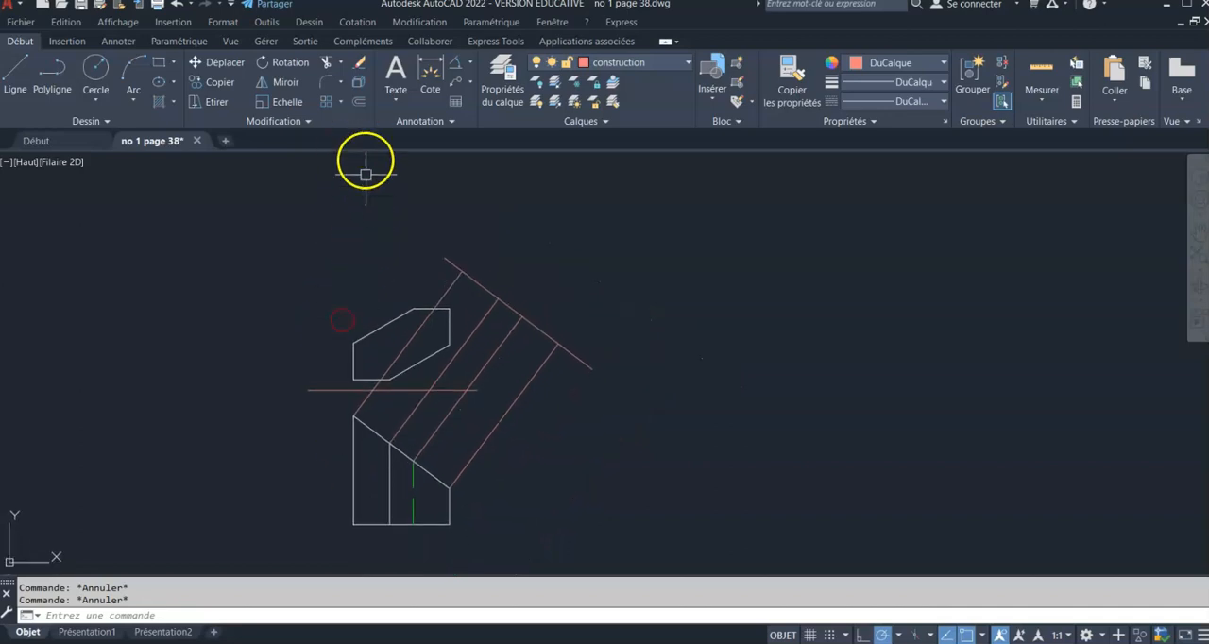
left_click(362, 103)
scroll(341, 344, "up", 2)
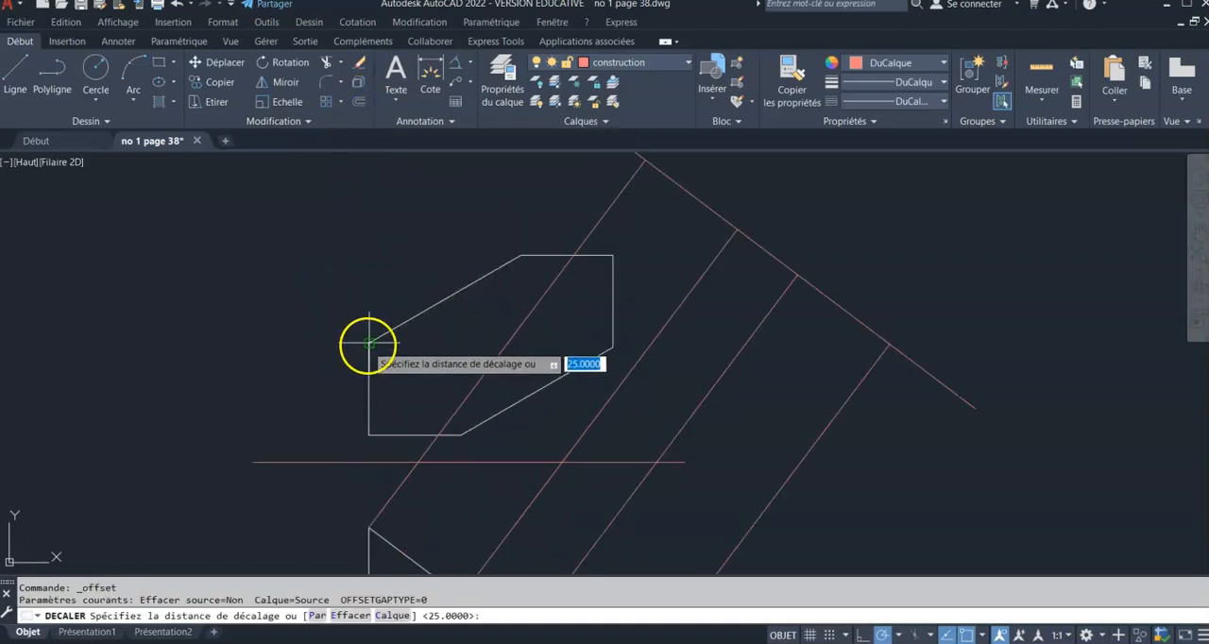
left_click(368, 342)
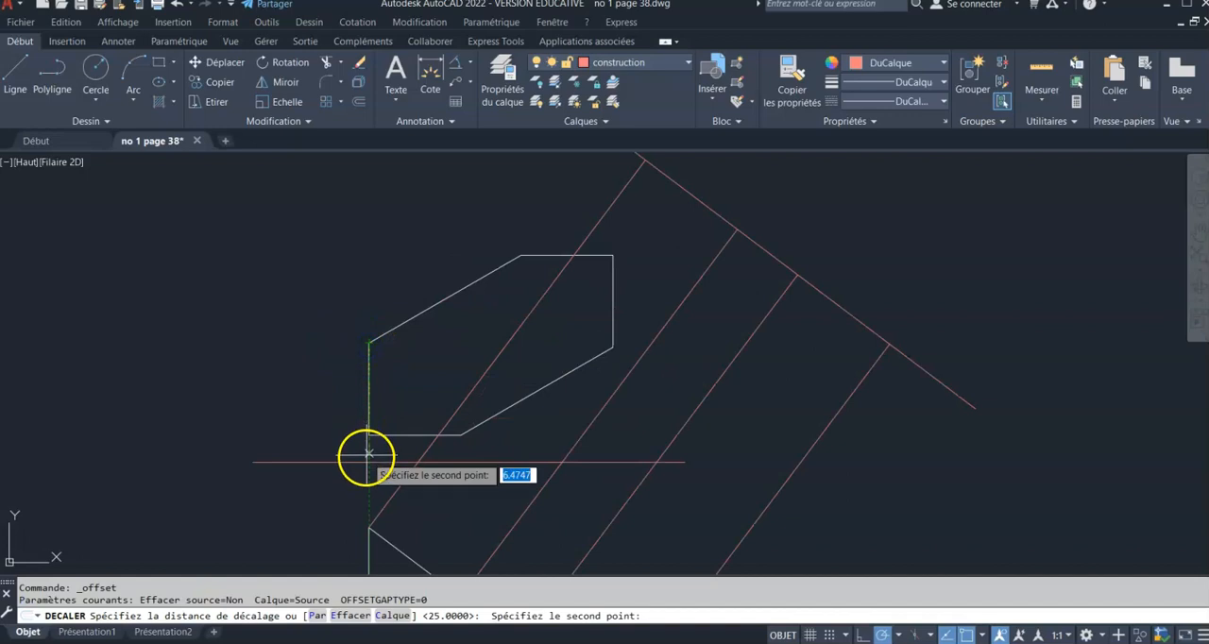
left_click(366, 462)
scroll(237, 380, "down", 1)
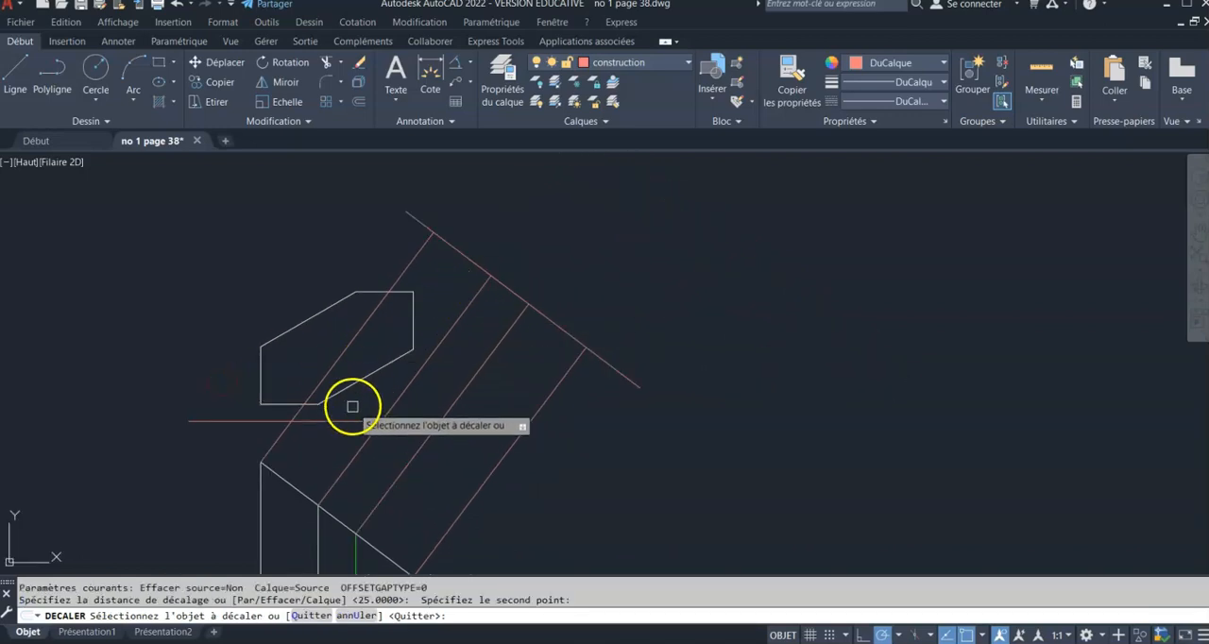
left_click(477, 267)
left_click(506, 243)
key("Return")
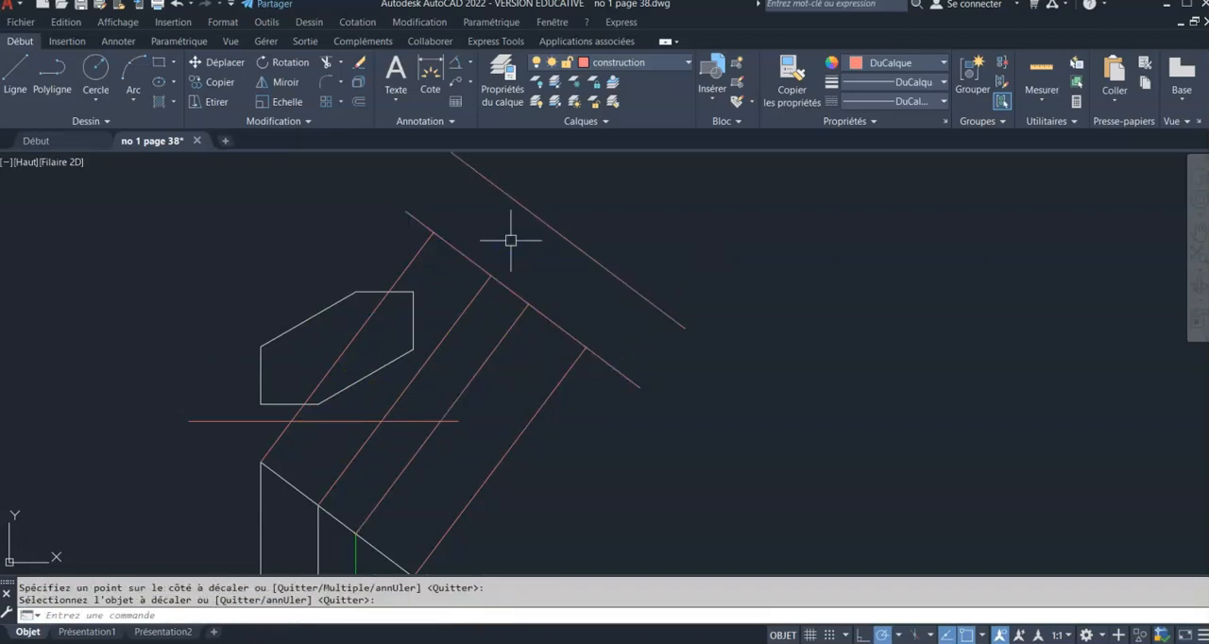
Set the point display style to a circle with a central dot
middle_click_drag(510, 241, 506, 287)
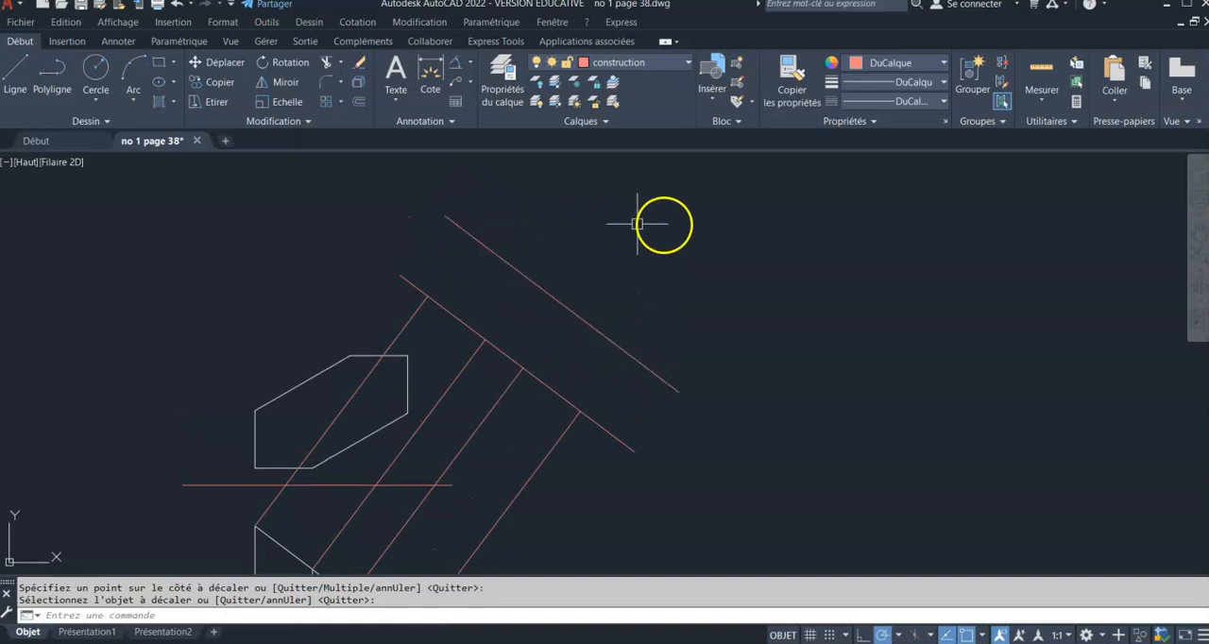
left_click(1059, 126)
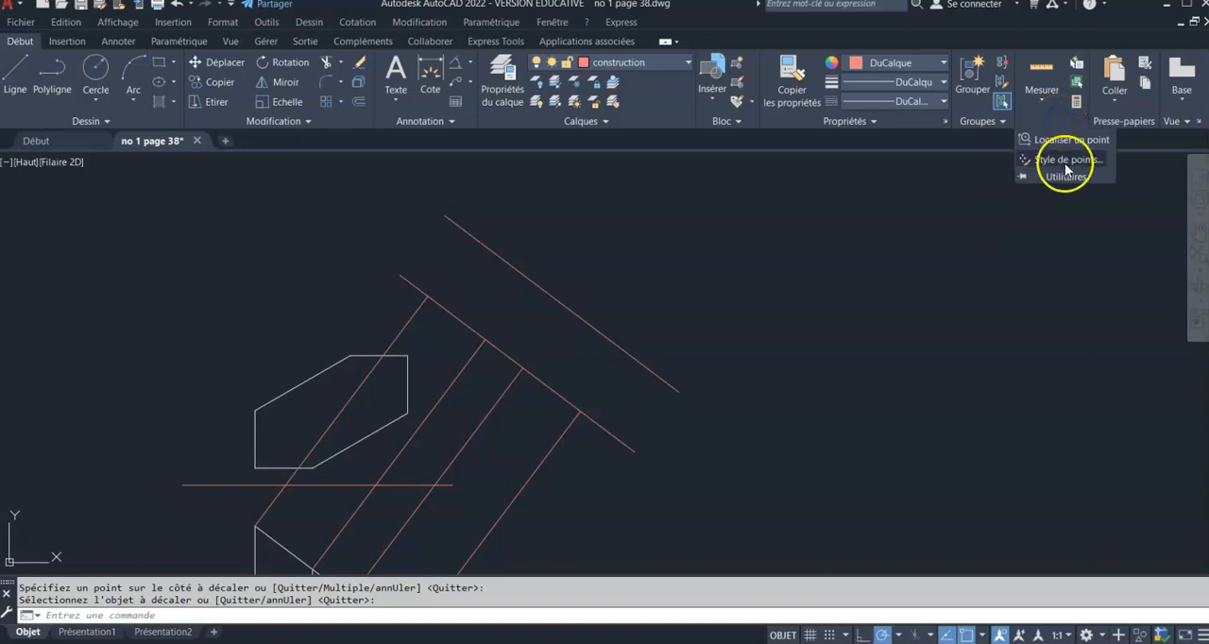
left_click(1065, 161)
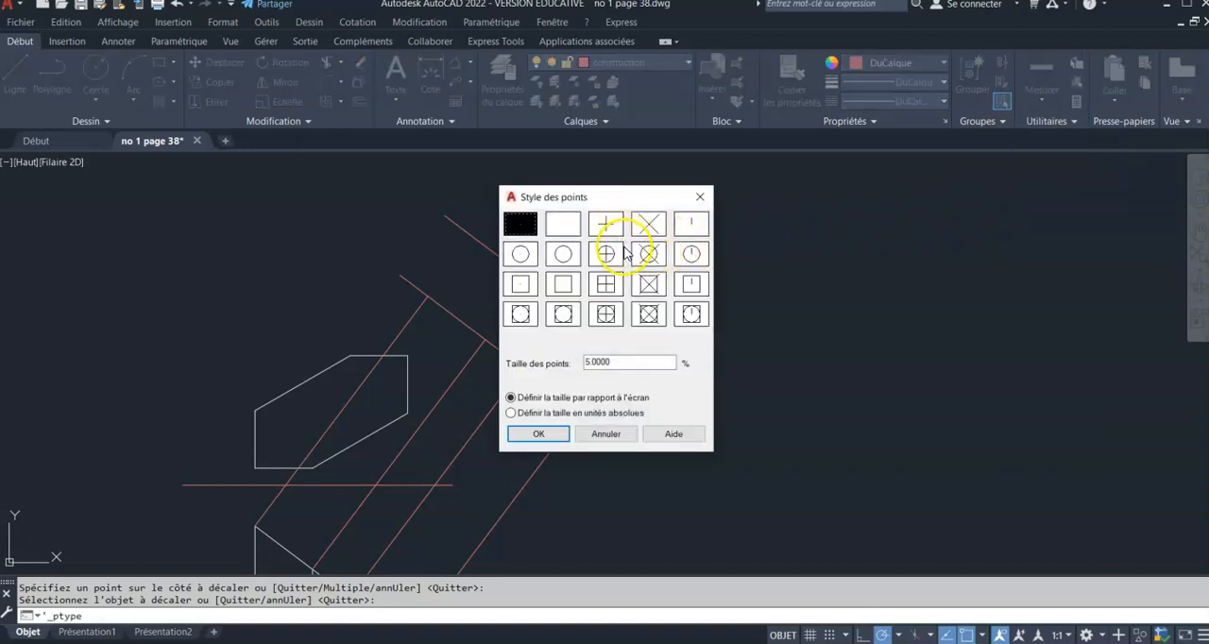
left_click(520, 254)
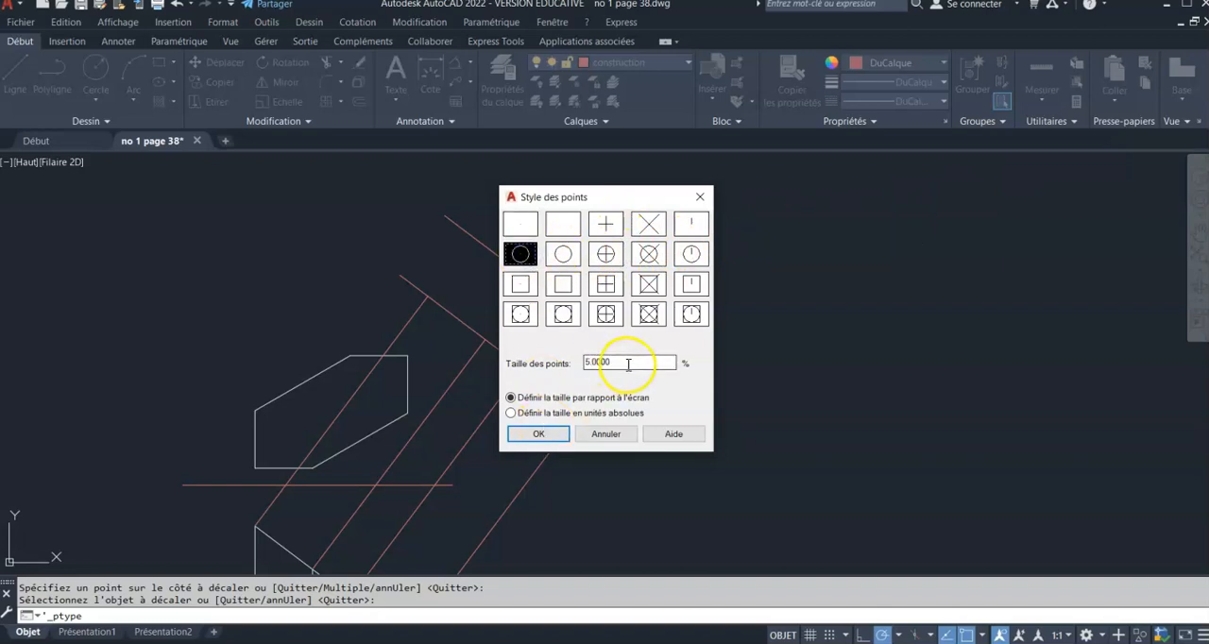
left_click(541, 436)
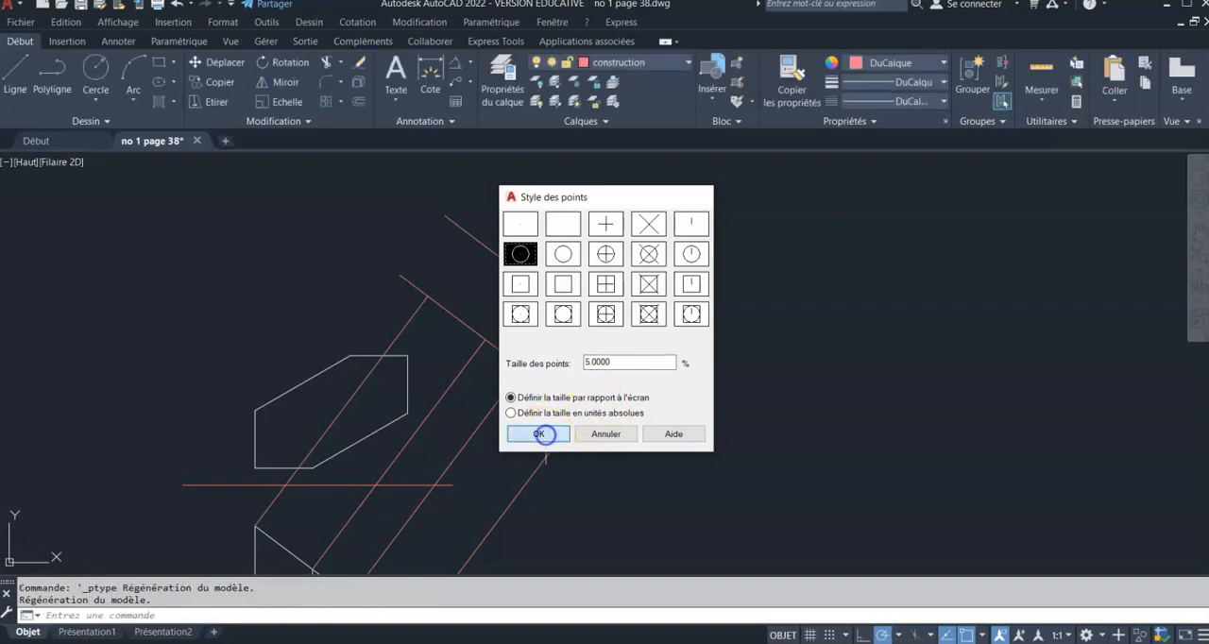
Place a point on the offset construction line in alignment with the first projection line
left_click(104, 122)
left_click(89, 140)
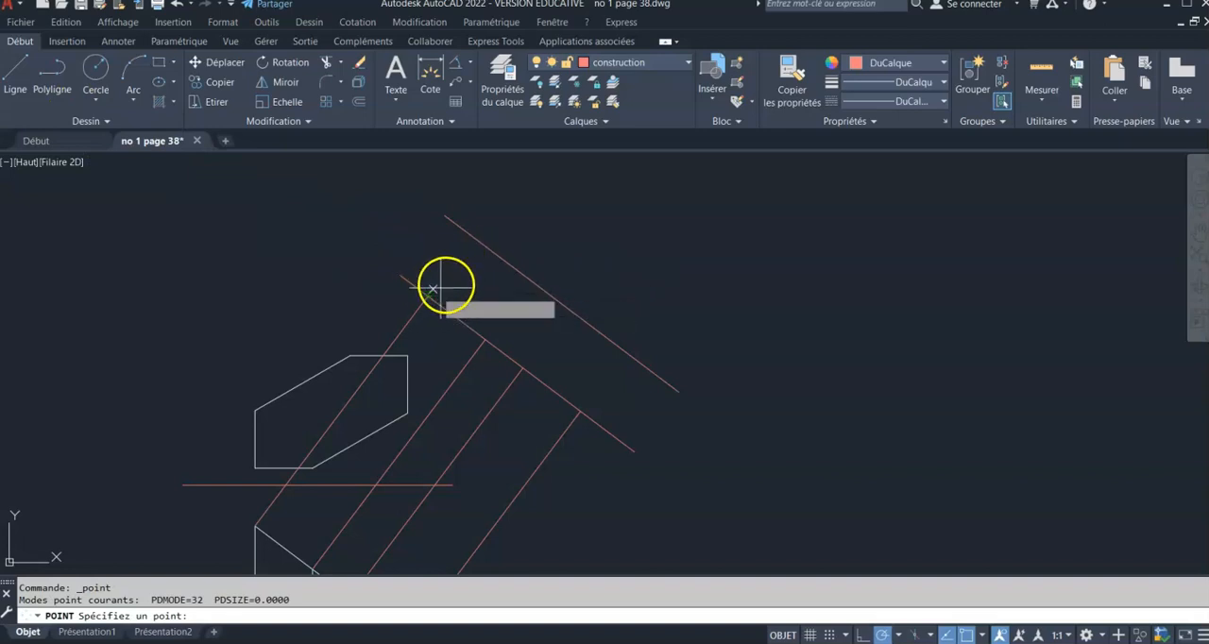
left_click(472, 236)
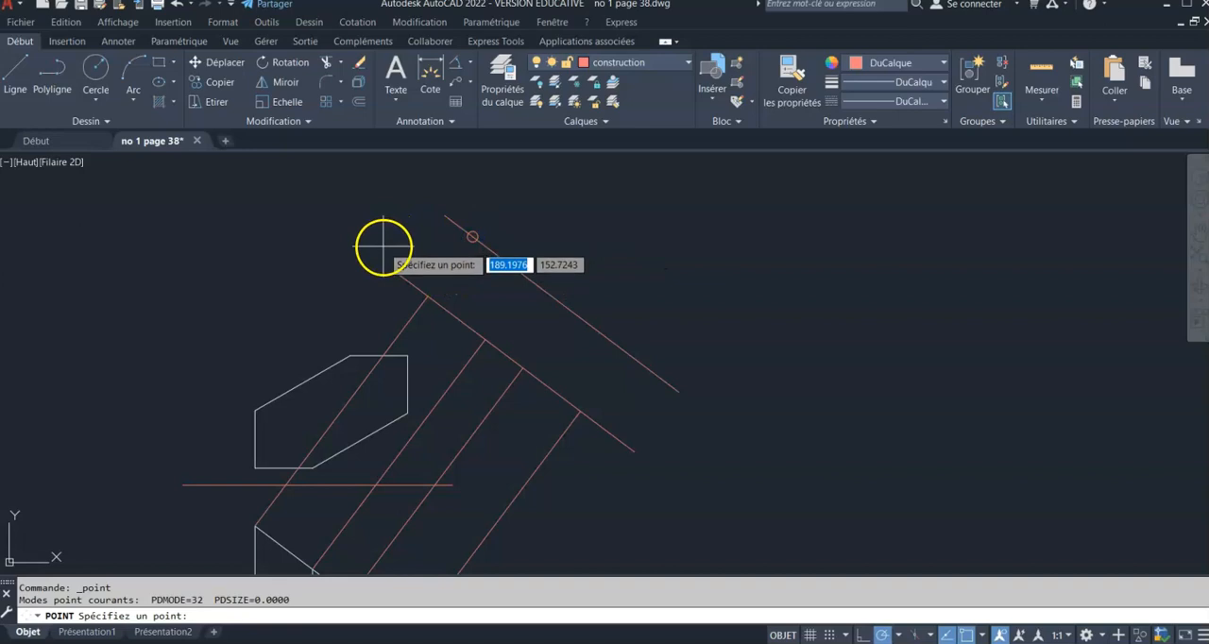
key("Escape")
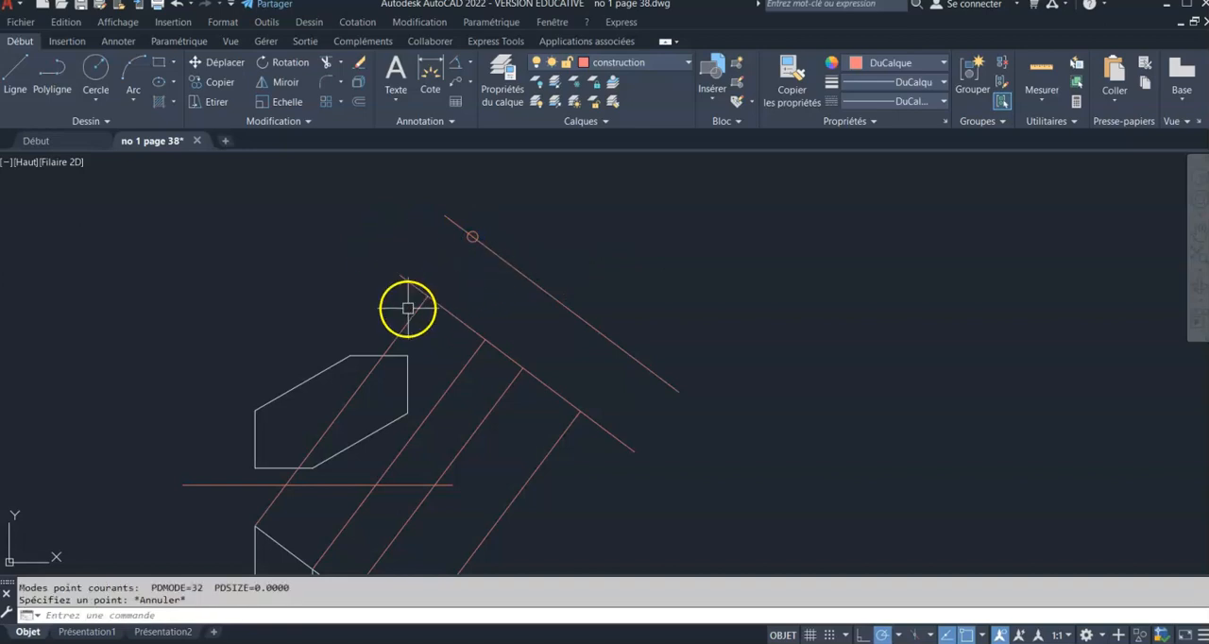
Extend the first projection line from the upper end of the slanted edge to the offset construction line
left_click(343, 64)
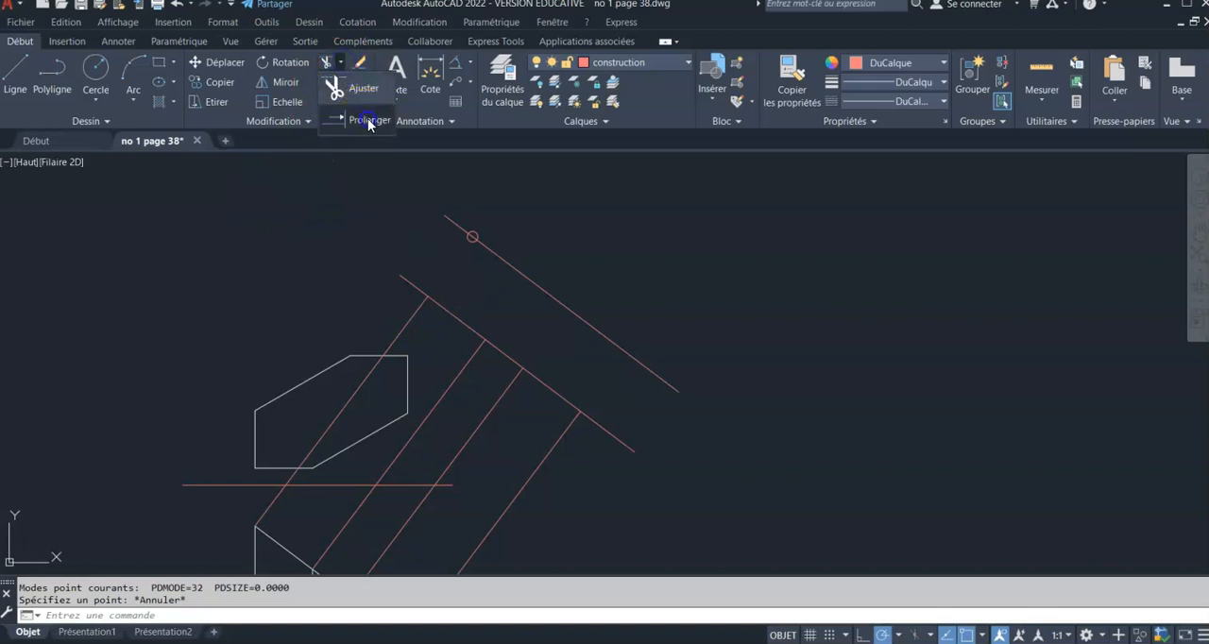
left_click(367, 119)
left_click(406, 312)
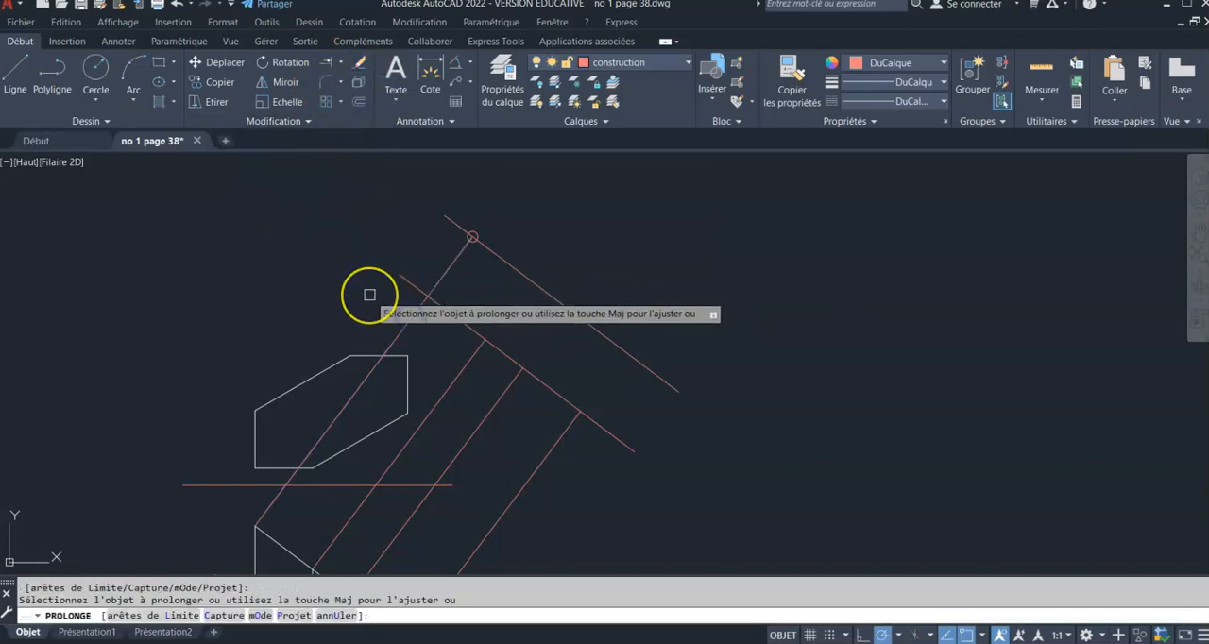
scroll(474, 233, "up", 6)
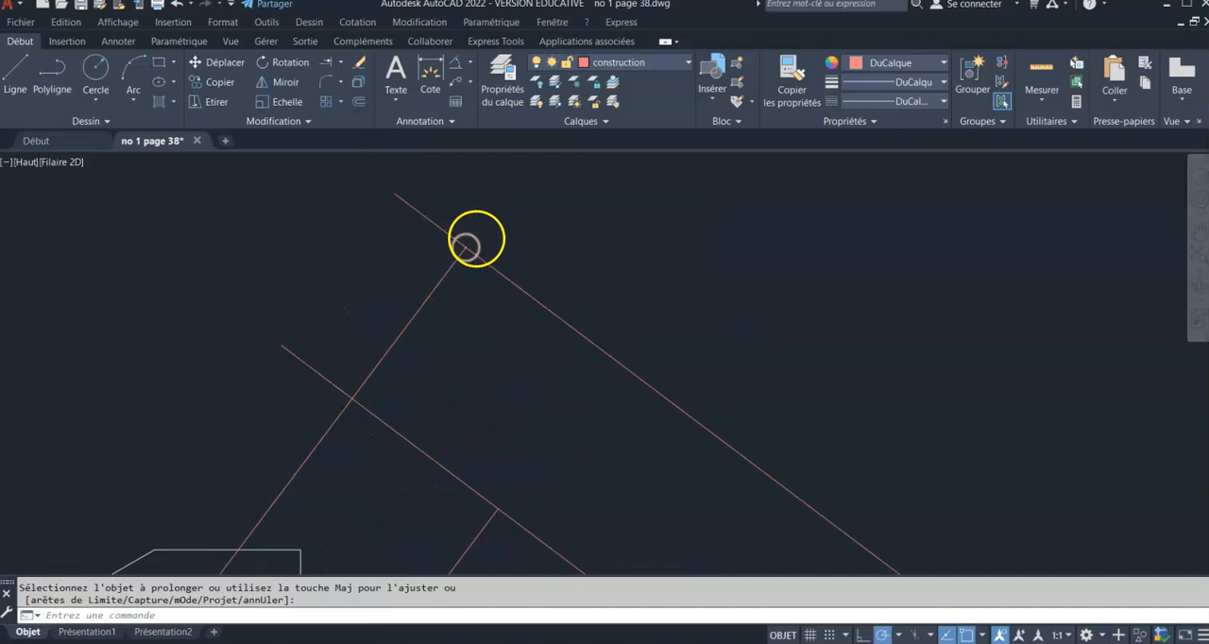
scroll(475, 238, "down", 6)
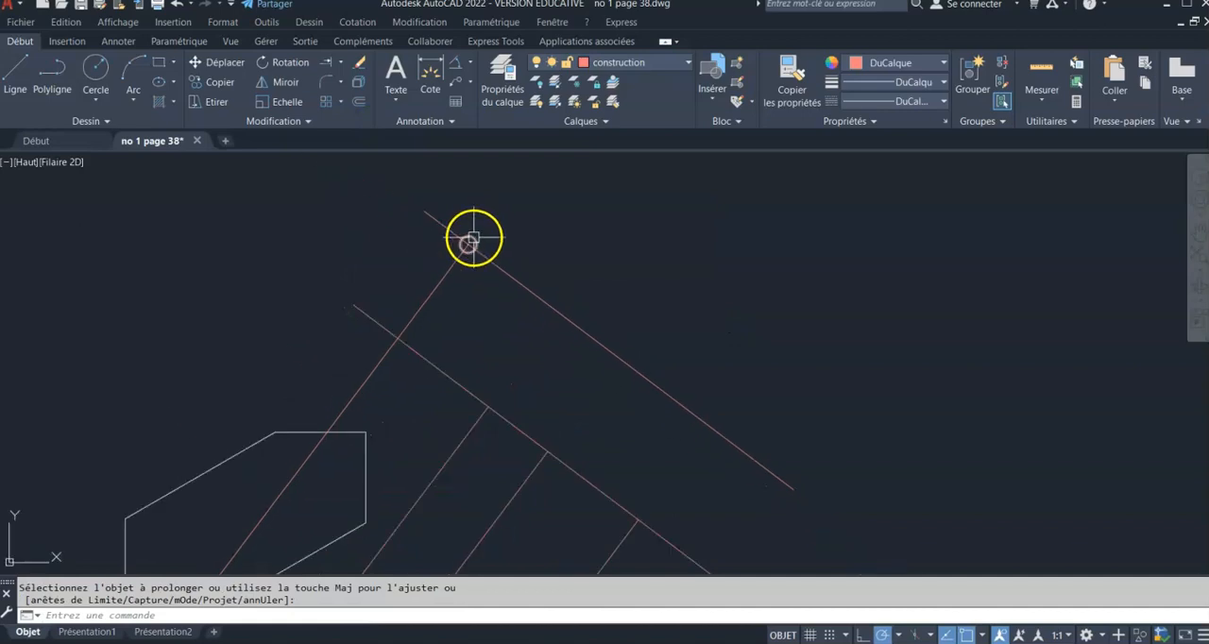
Delete the offset construction line passing through the placed point
key("Return")
left_click(526, 282)
key("Delete")
left_click(286, 392)
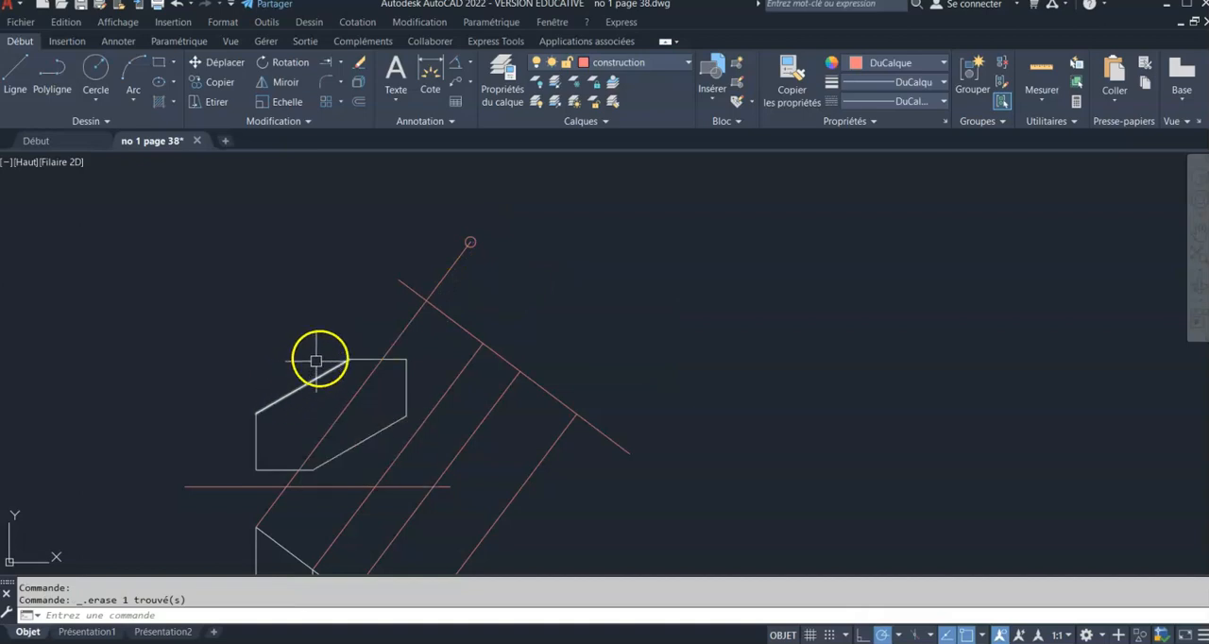
Offset the slanted construction line outward by the distance from the left end of the top view's upper edge to the horizontal construction line
middle_click_drag(364, 394, 343, 353)
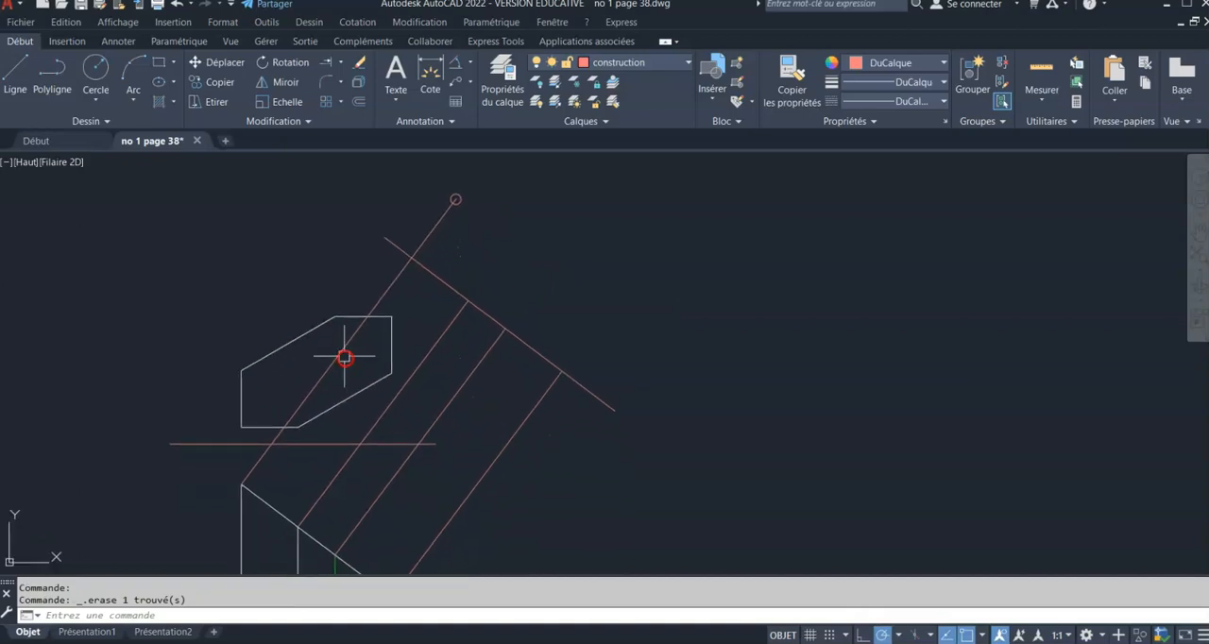
left_click(359, 103)
left_click(335, 316)
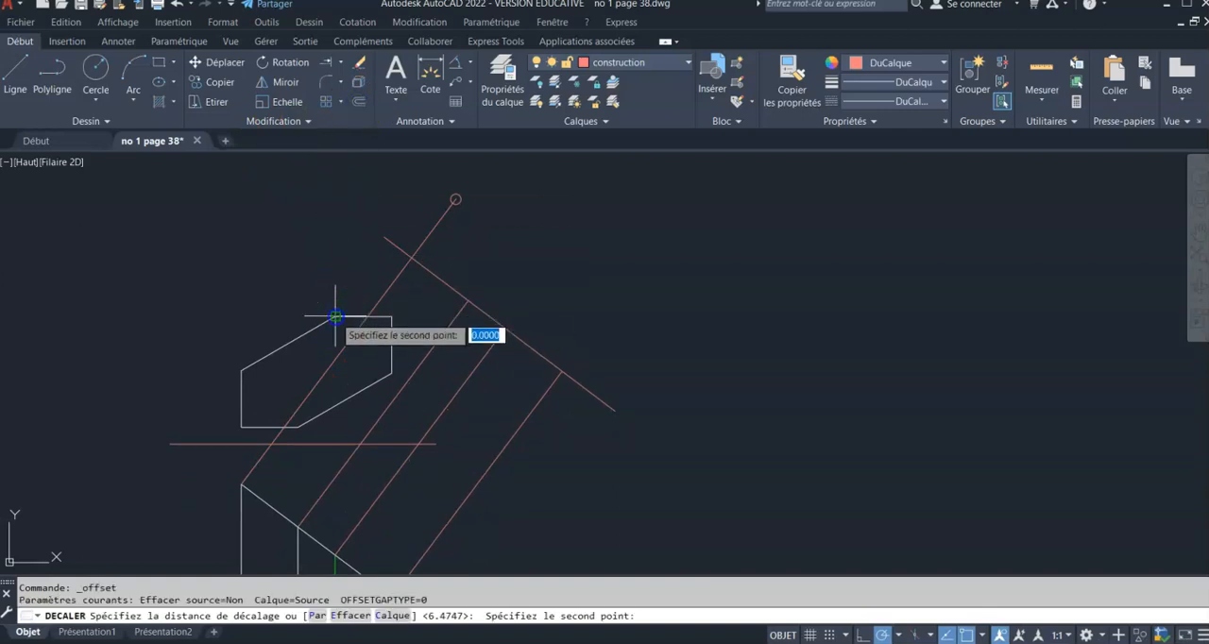
left_click(331, 440)
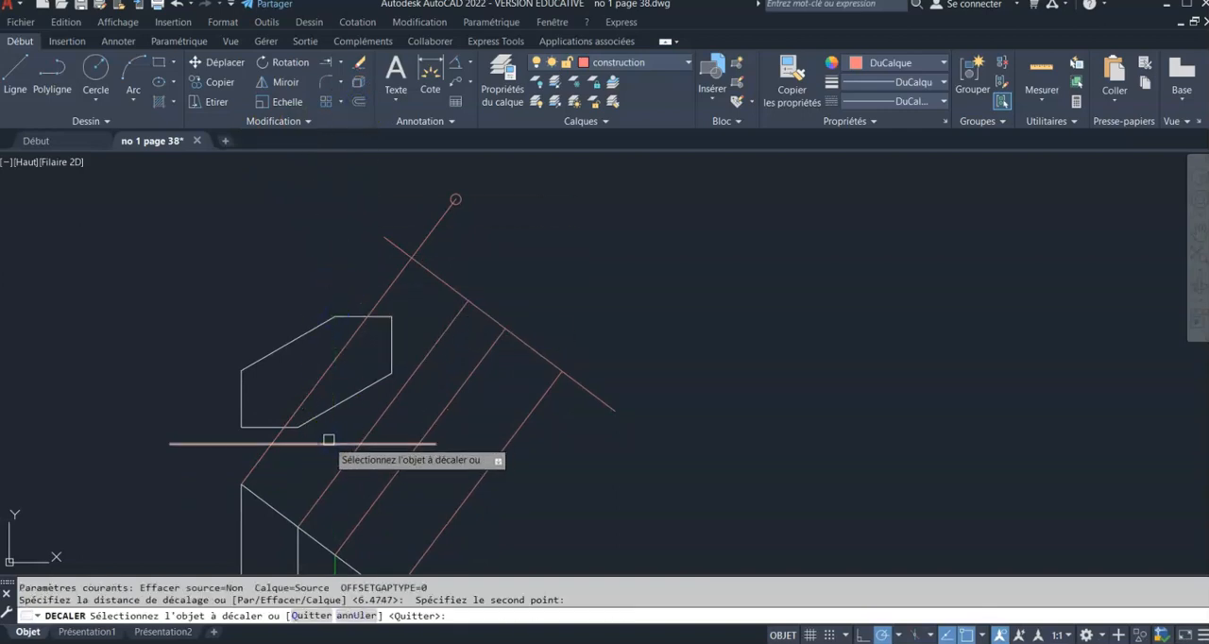
left_click(527, 347)
left_click(557, 310)
key("Return")
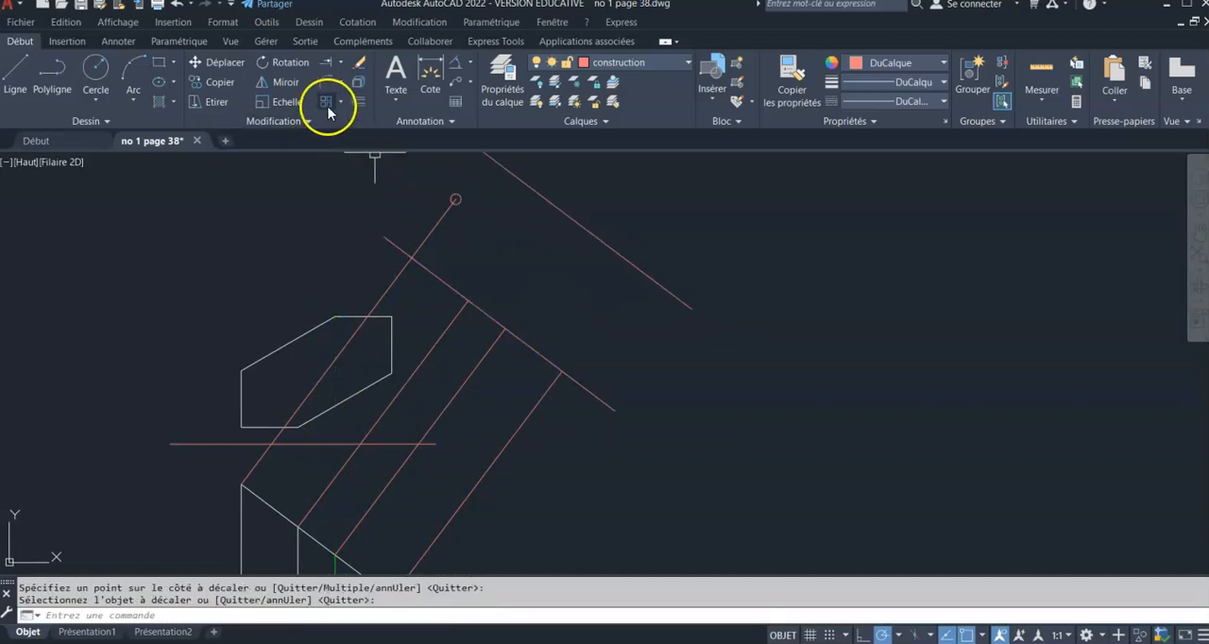
Extend the second projection line to the new offset construction line
left_click(322, 63)
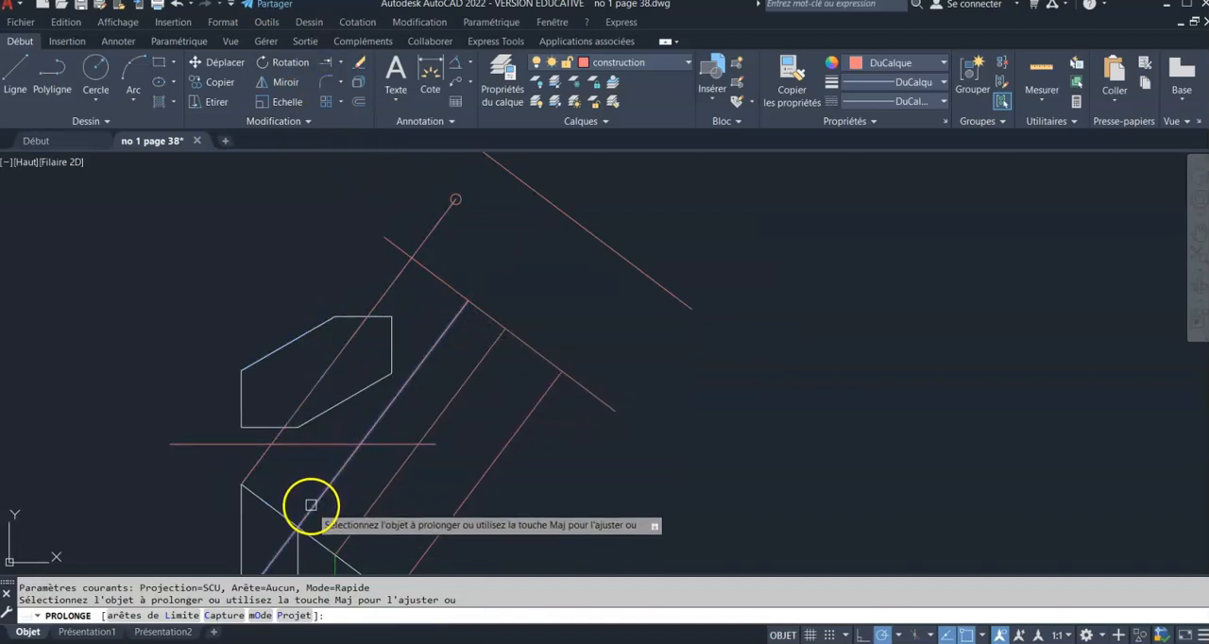
left_click(448, 328)
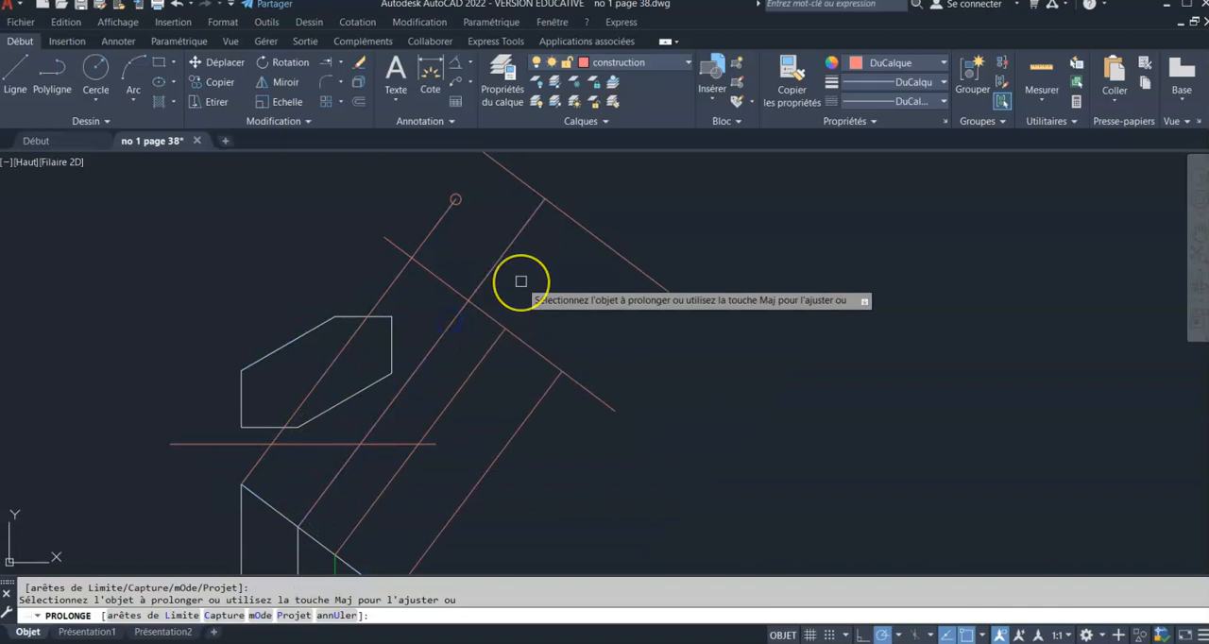
key("Return")
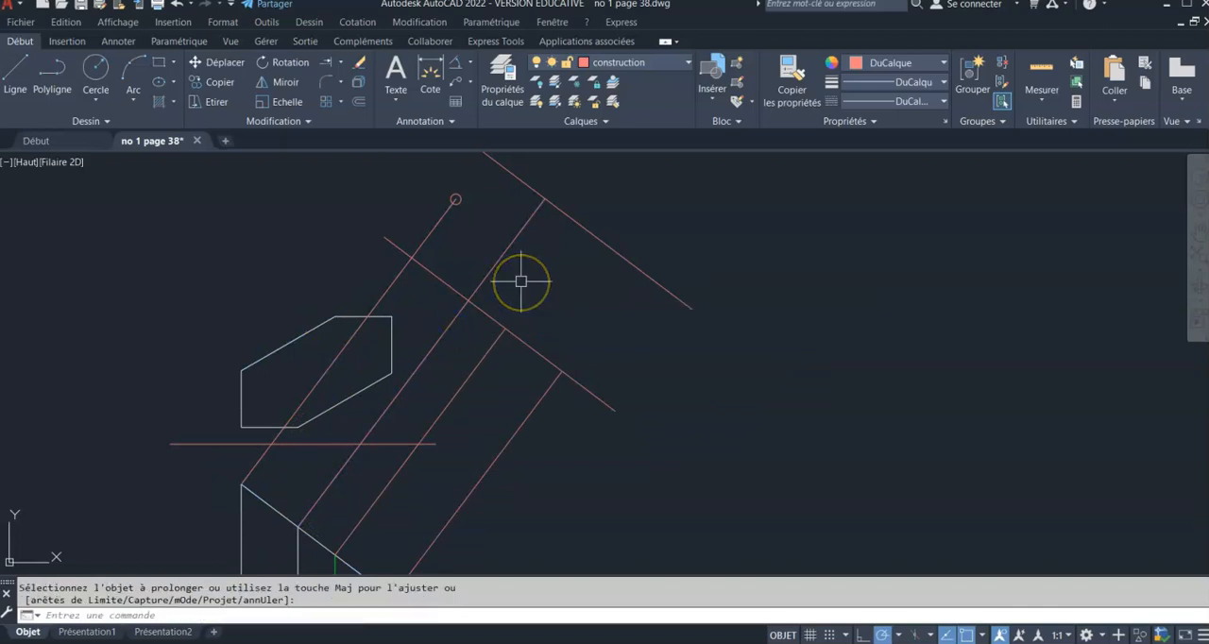
Check with a temporary vertical line which slanted-edge point lies below the left end of the top view's upper edge
left_click(23, 72)
left_click(331, 320)
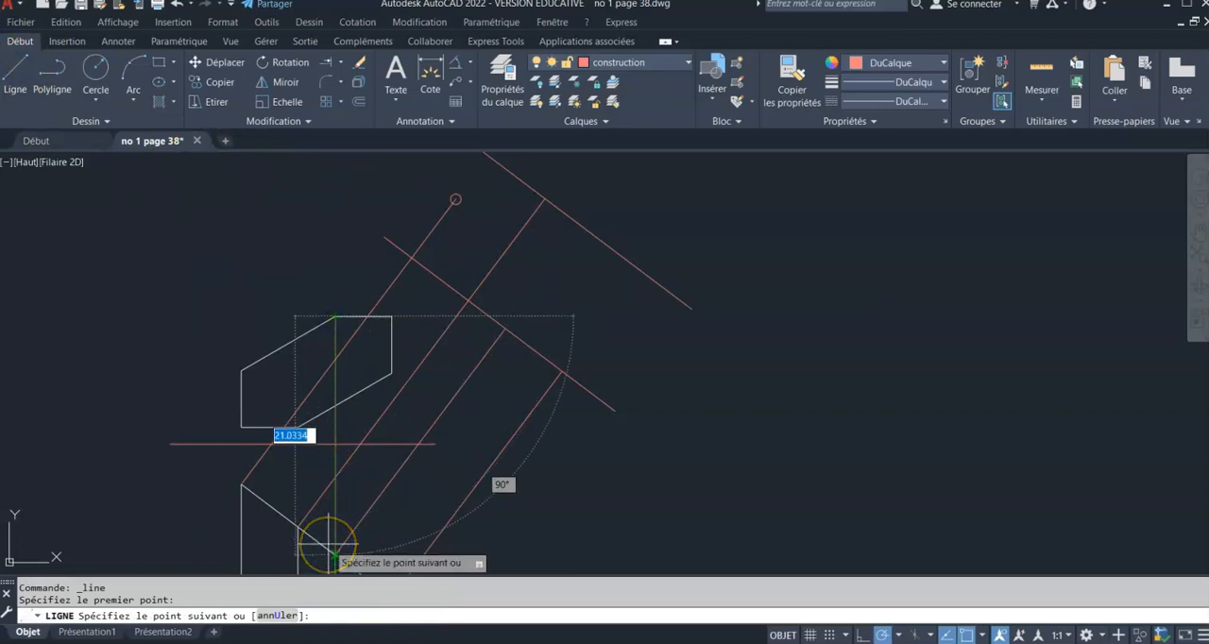
key("Escape")
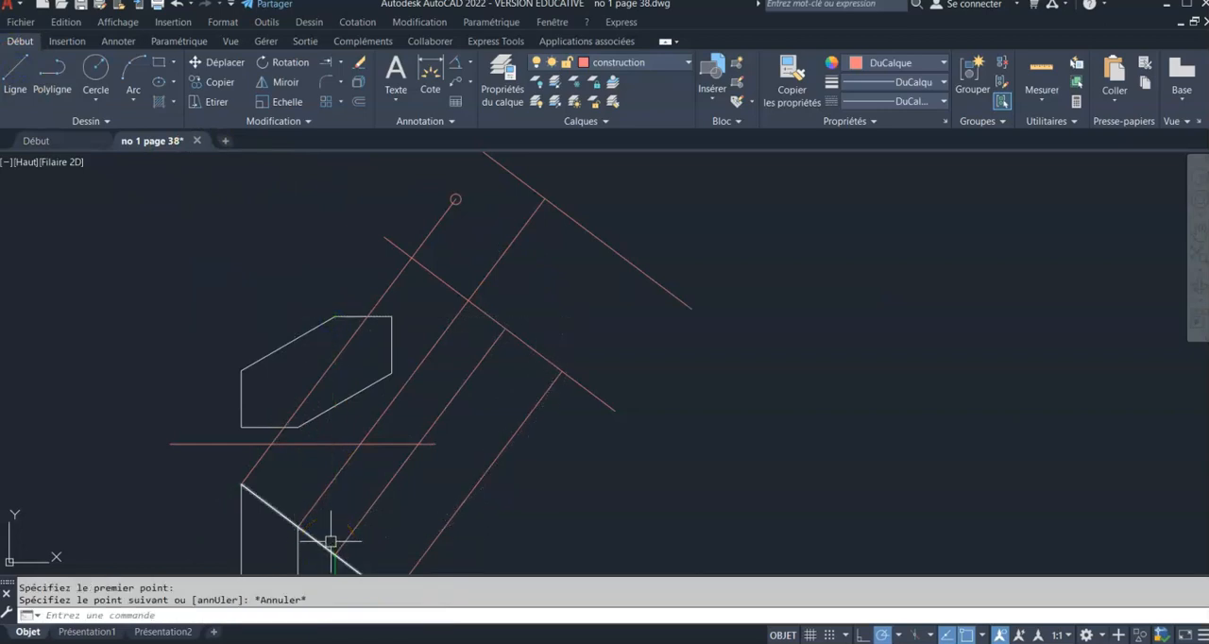
Extend the third projection line, from the green centreline's point on the slanted edge, to the offset construction line
left_click(331, 62)
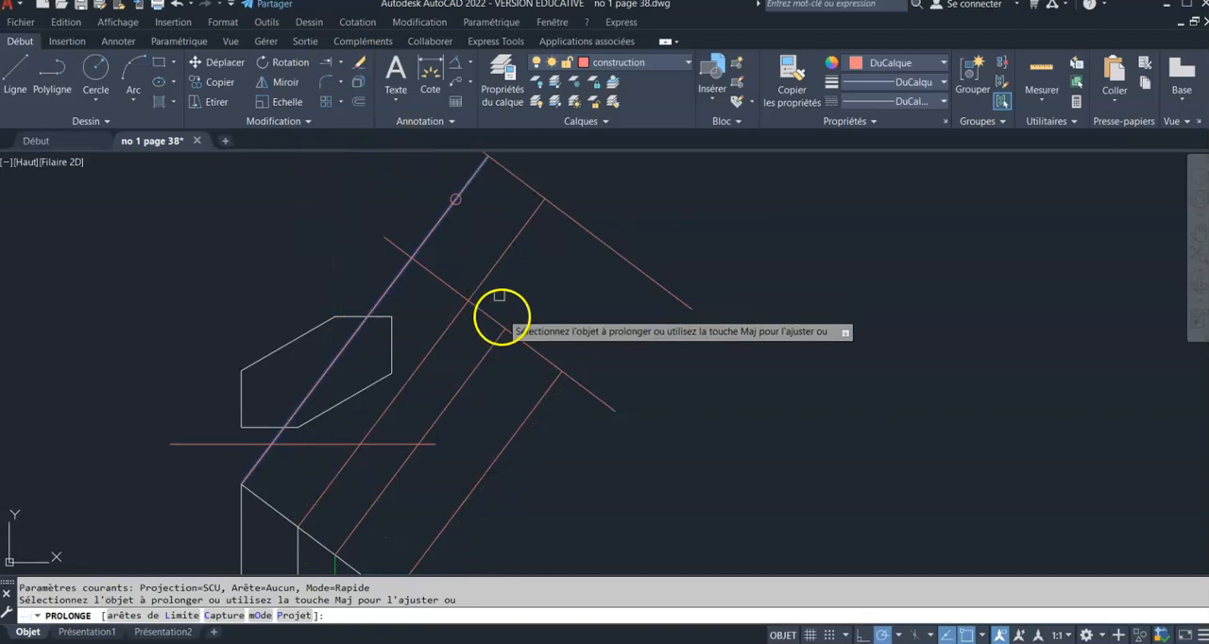
left_click(517, 313)
key("Return")
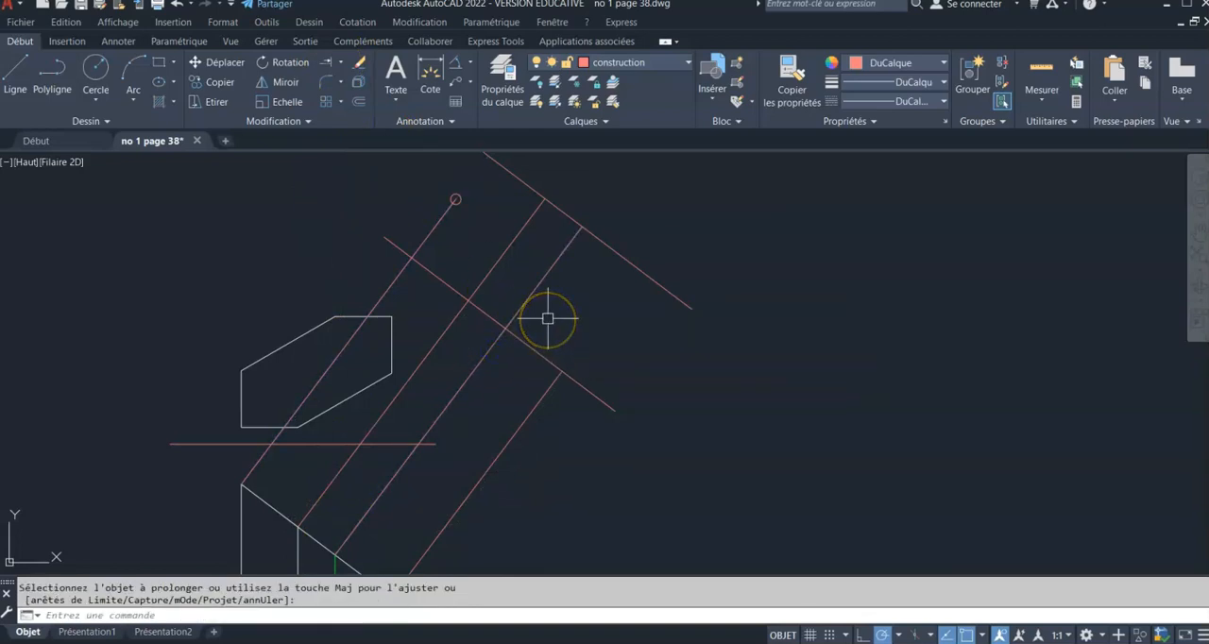
Shorten the second projection line back to its intersection with the slanted construction line
left_click(518, 237)
left_click(545, 199)
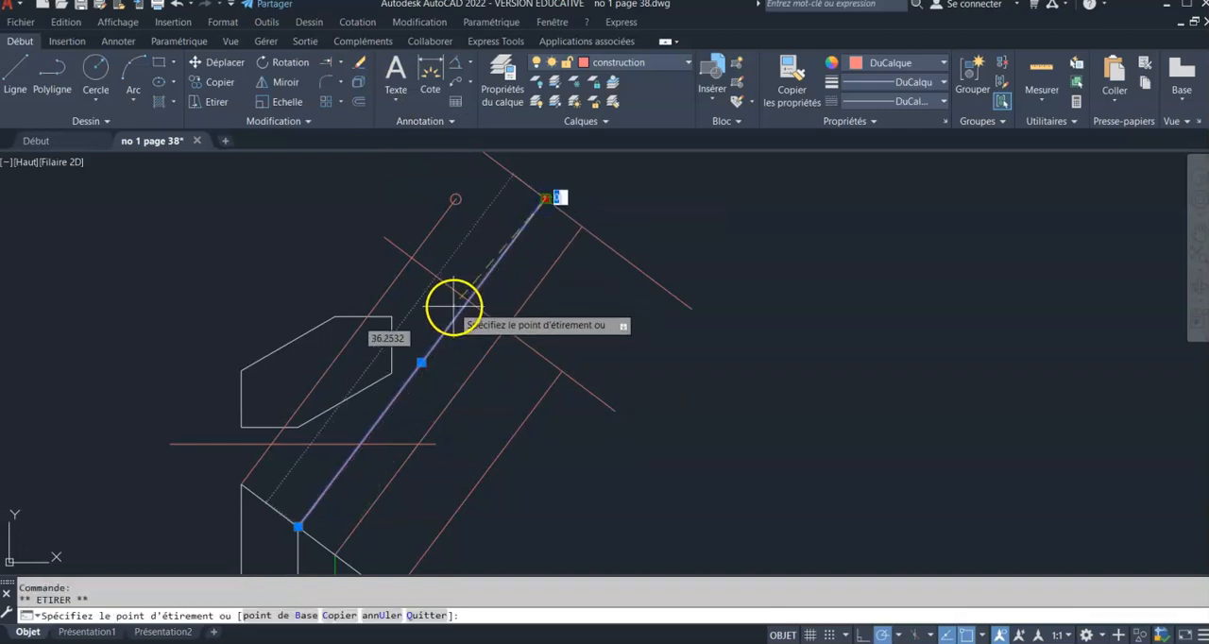
key("Escape")
key("Escape")
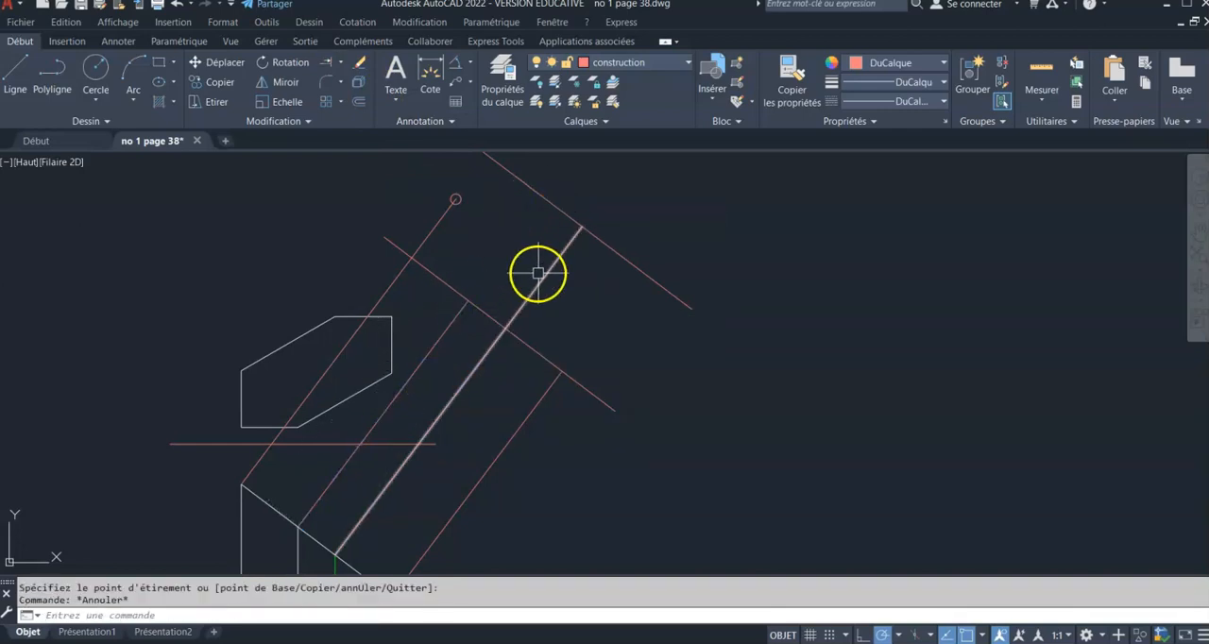
Place a point where the third projection line meets the offset construction line
left_click(105, 121)
left_click(91, 143)
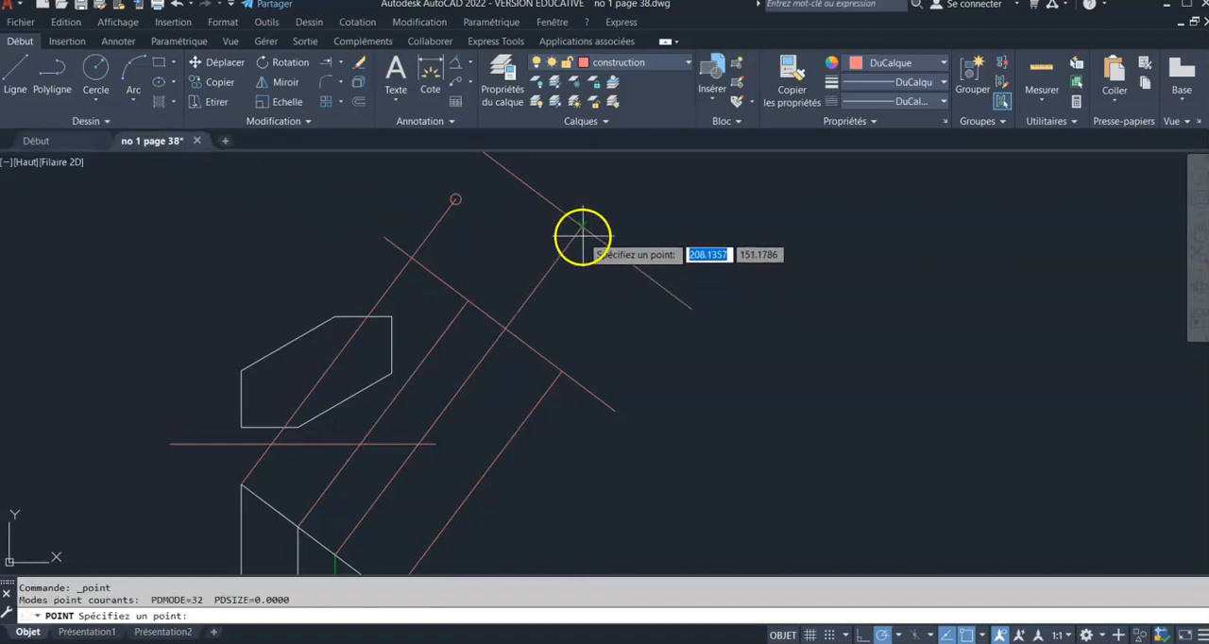
key("Return")
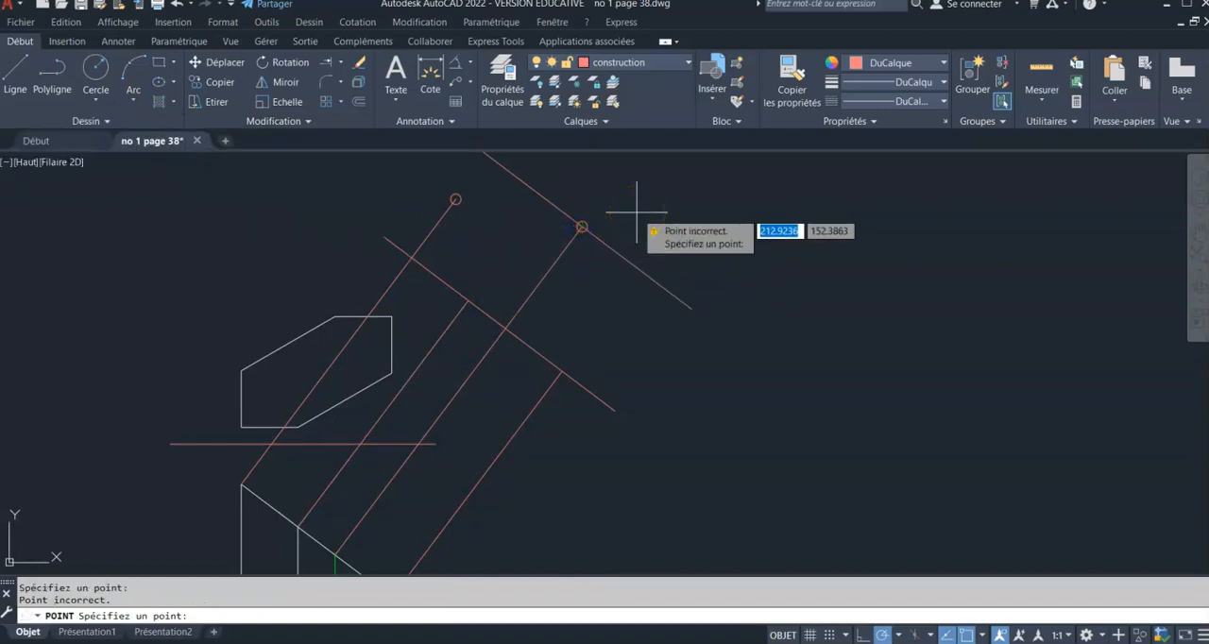
Delete the offset construction line and undo the deletion
left_click(637, 263)
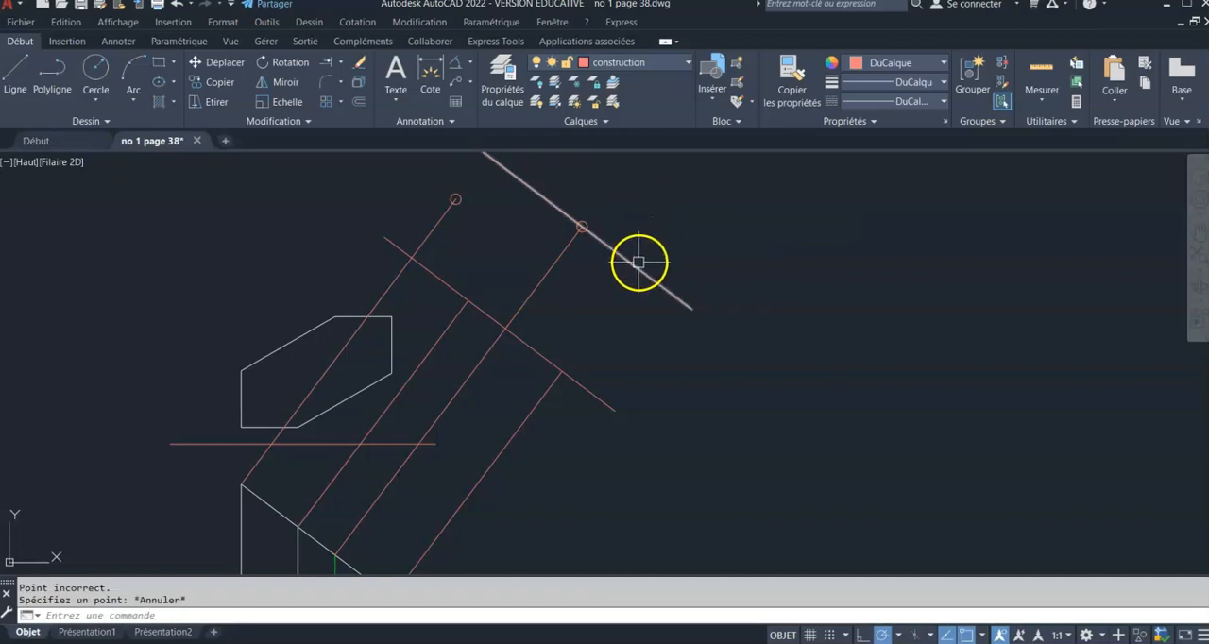
key("Delete")
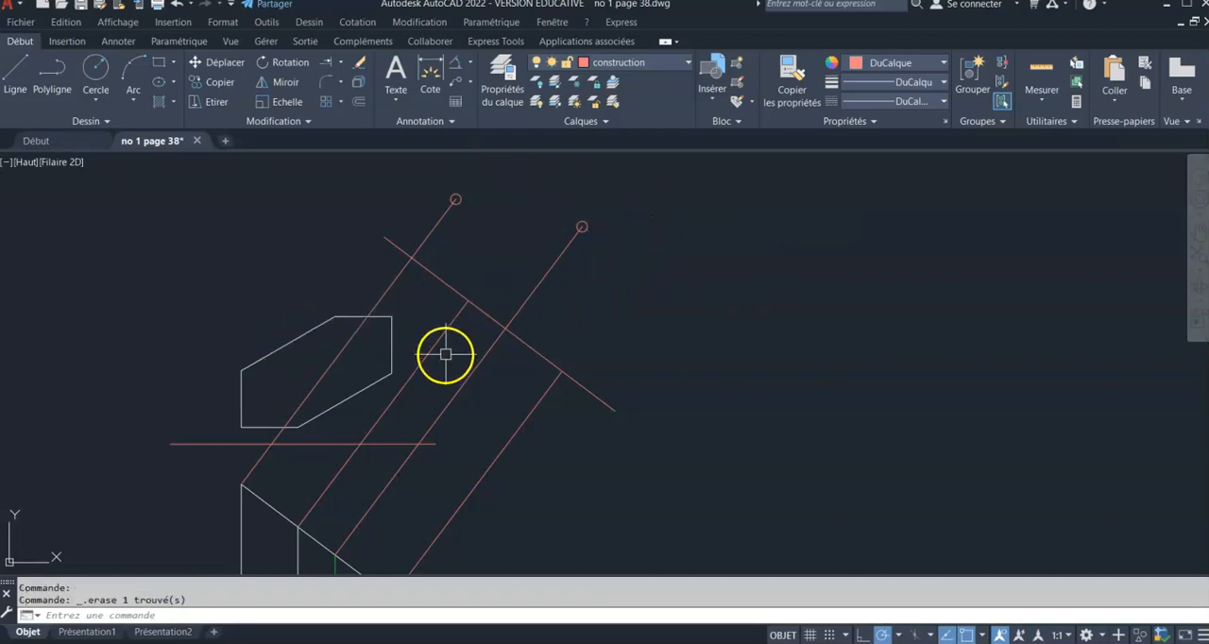
middle_click_drag(440, 365, 416, 326)
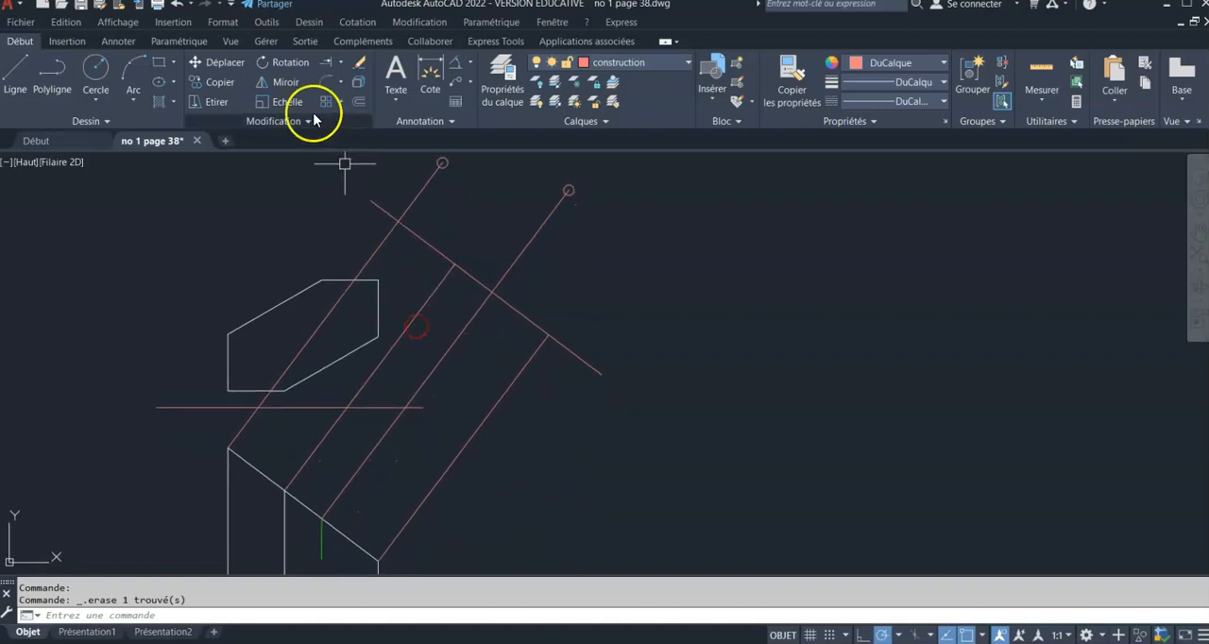
left_click(179, 5)
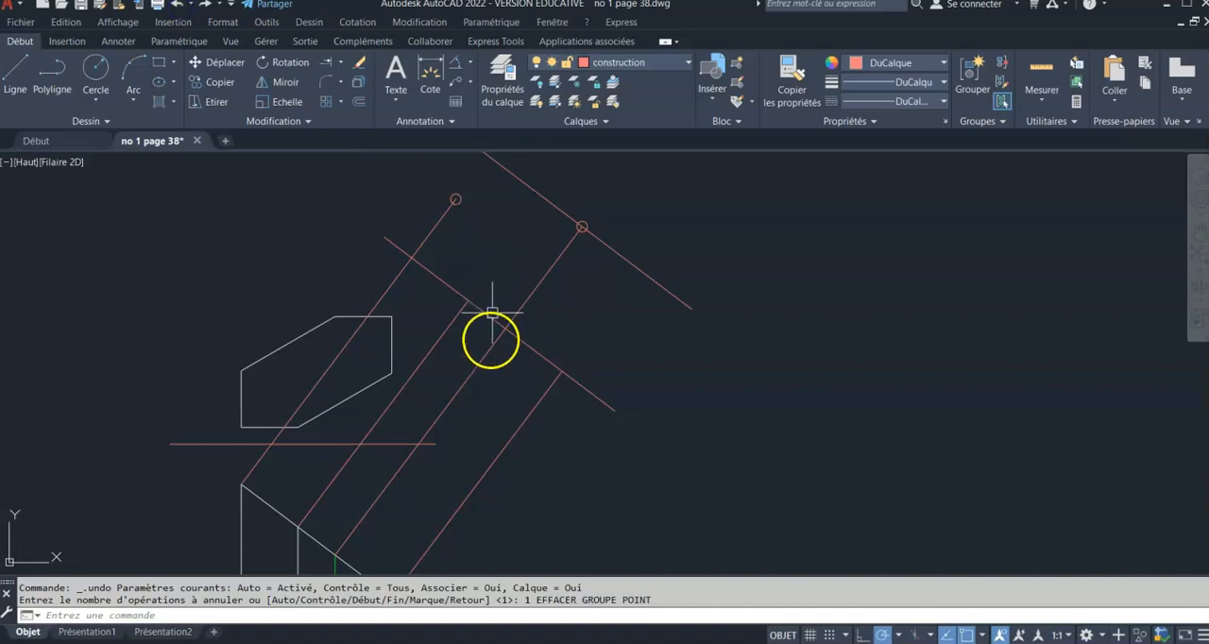
Extend the fourth projection line, from the lower end of the slanted edge, to the offset construction line
middle_click_drag(413, 481, 407, 407)
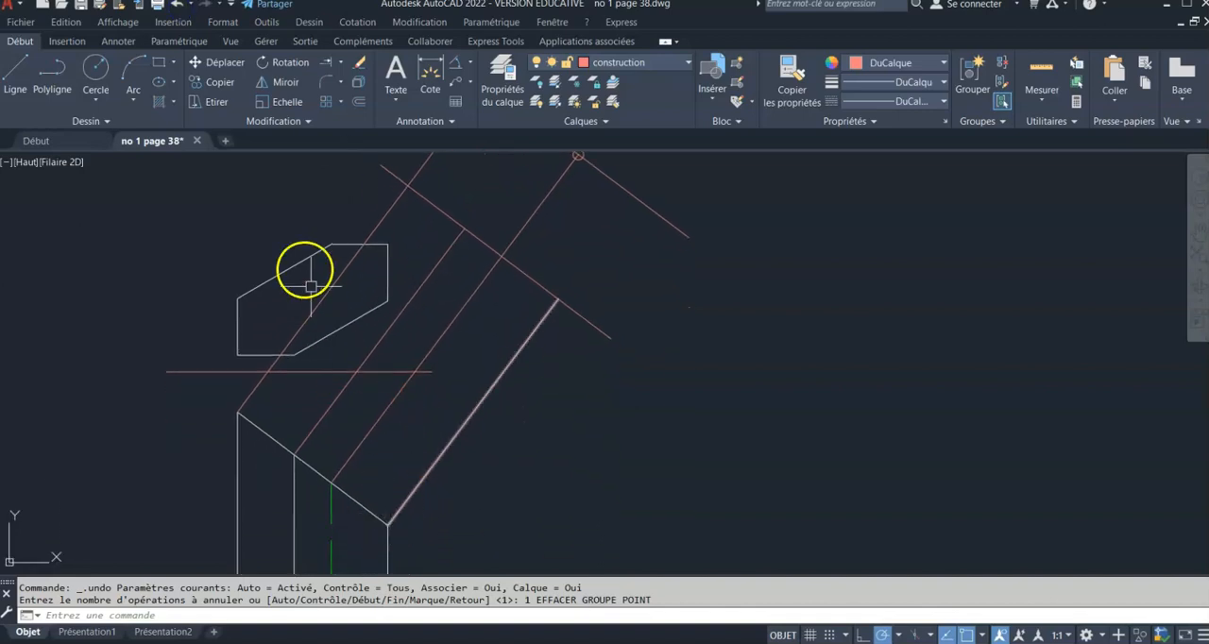
left_click(325, 64)
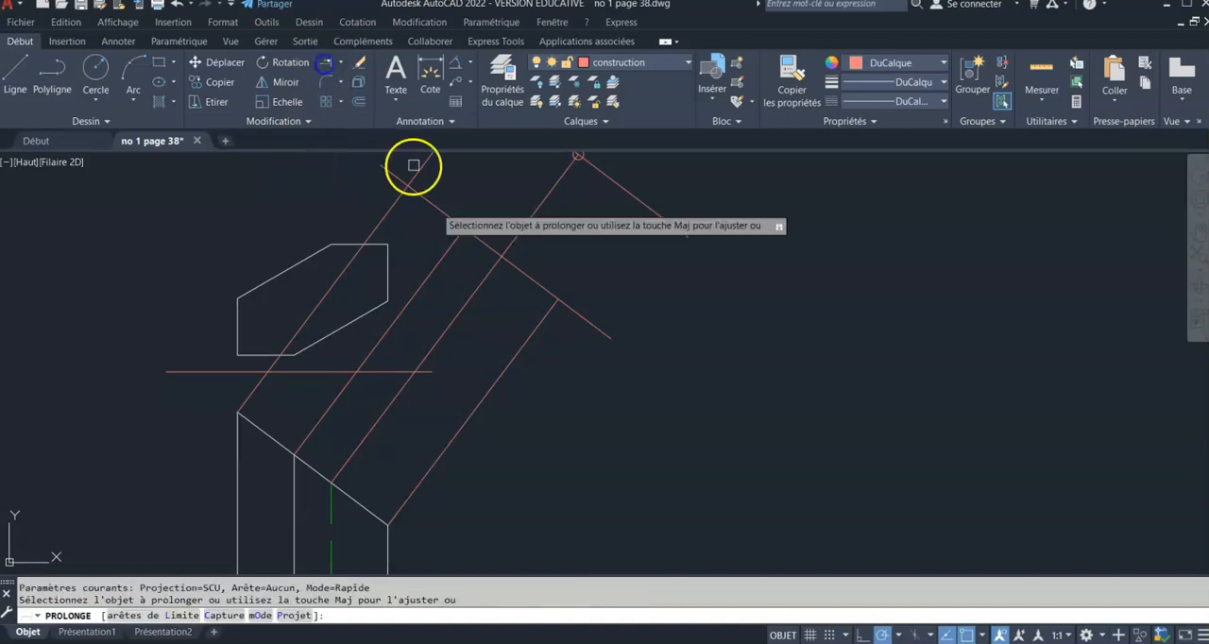
left_click(530, 335)
key("Return")
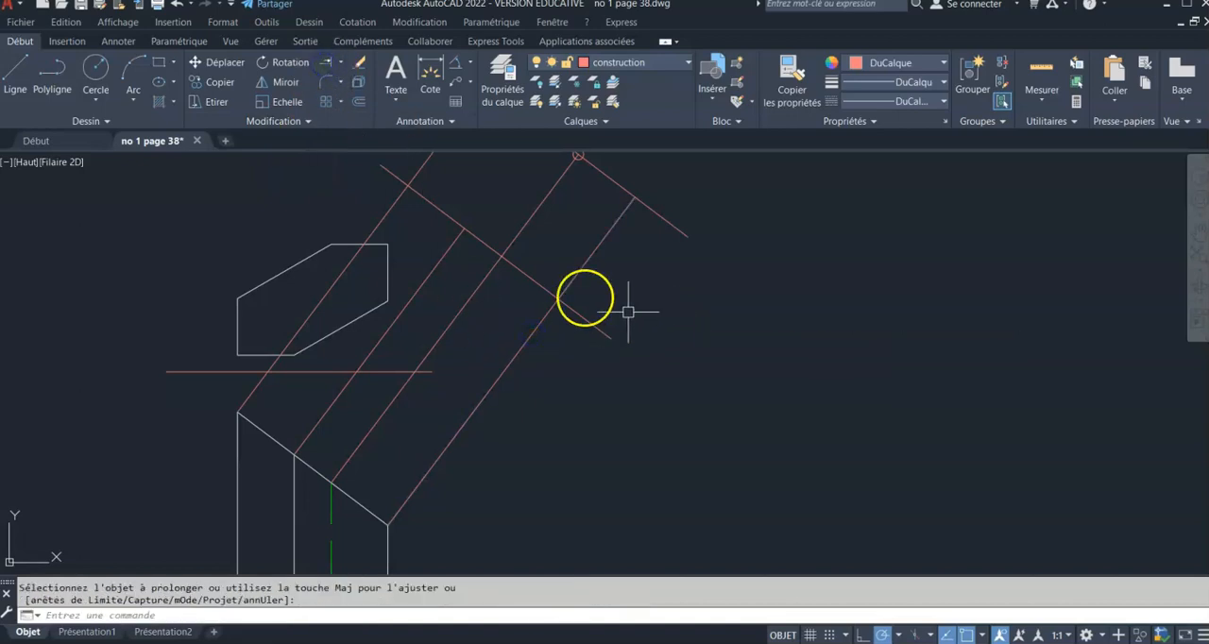
Place a point at the upper end of the fourth projection line, and delete the offset construction line through it
left_click(107, 122)
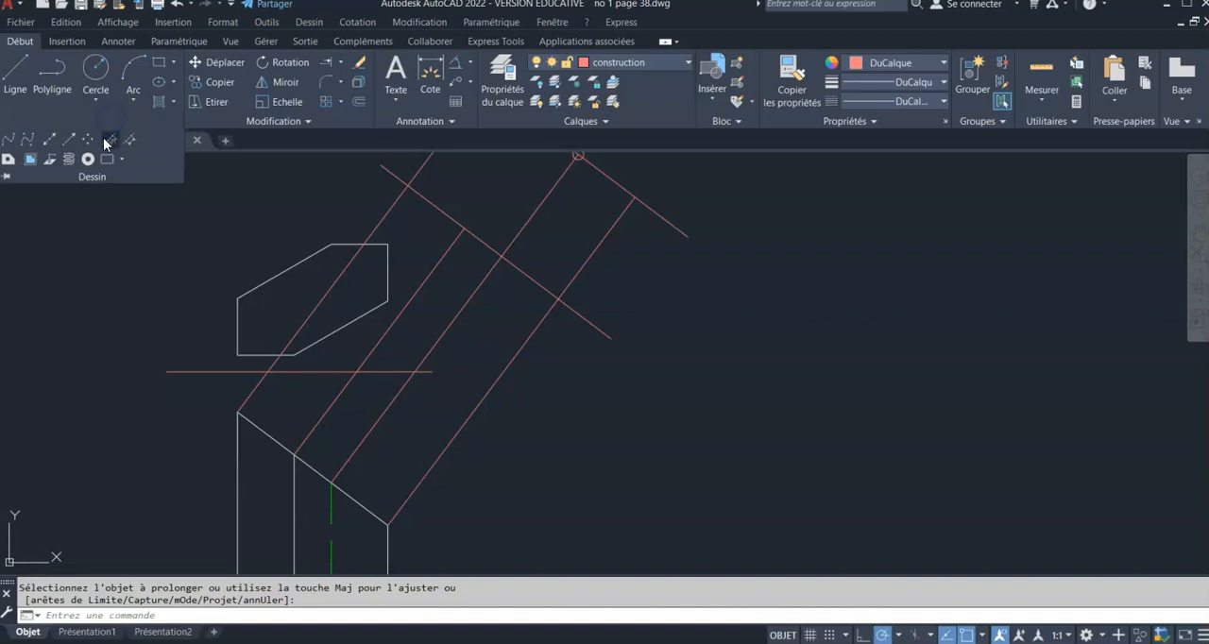
left_click(89, 142)
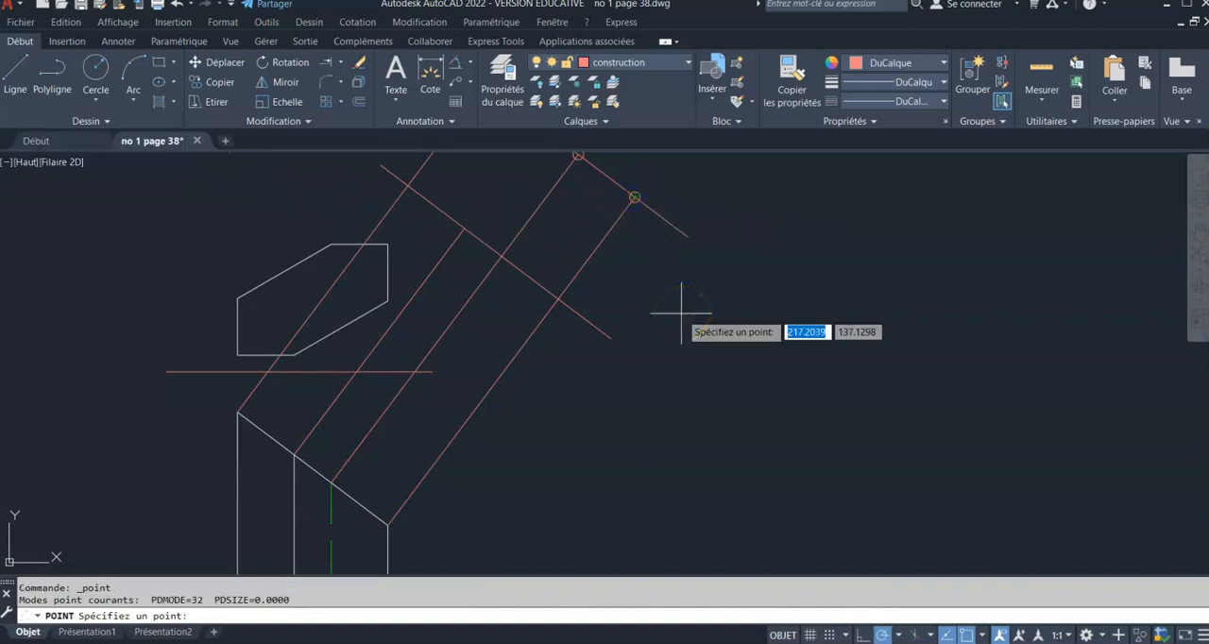
key("Escape")
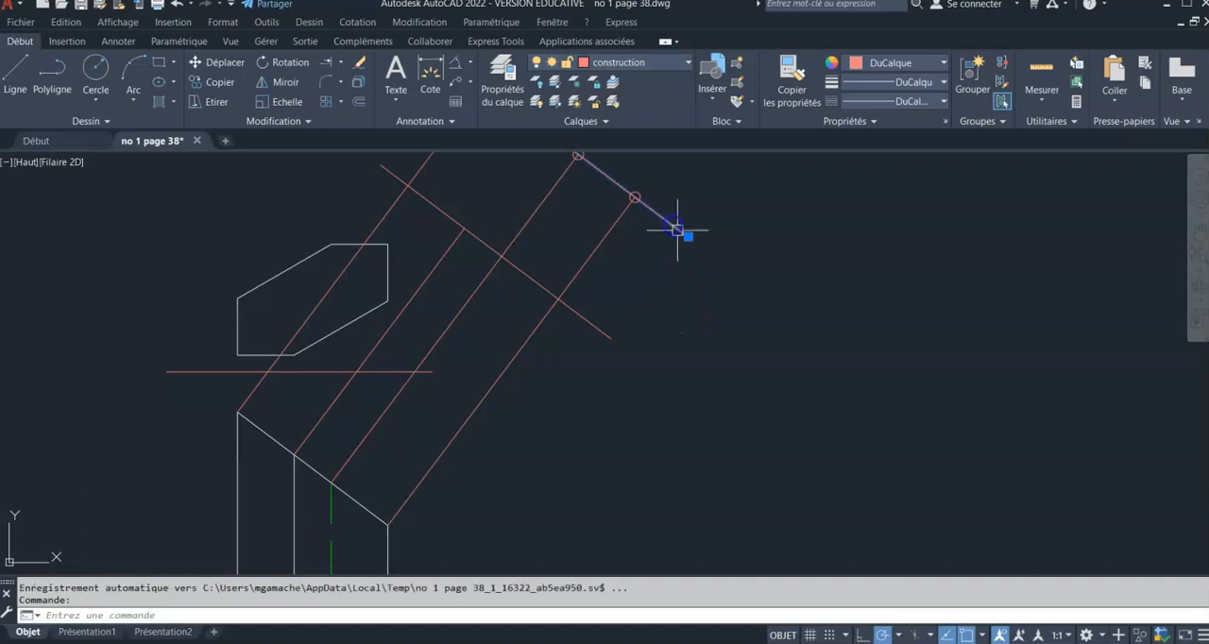
key("Delete")
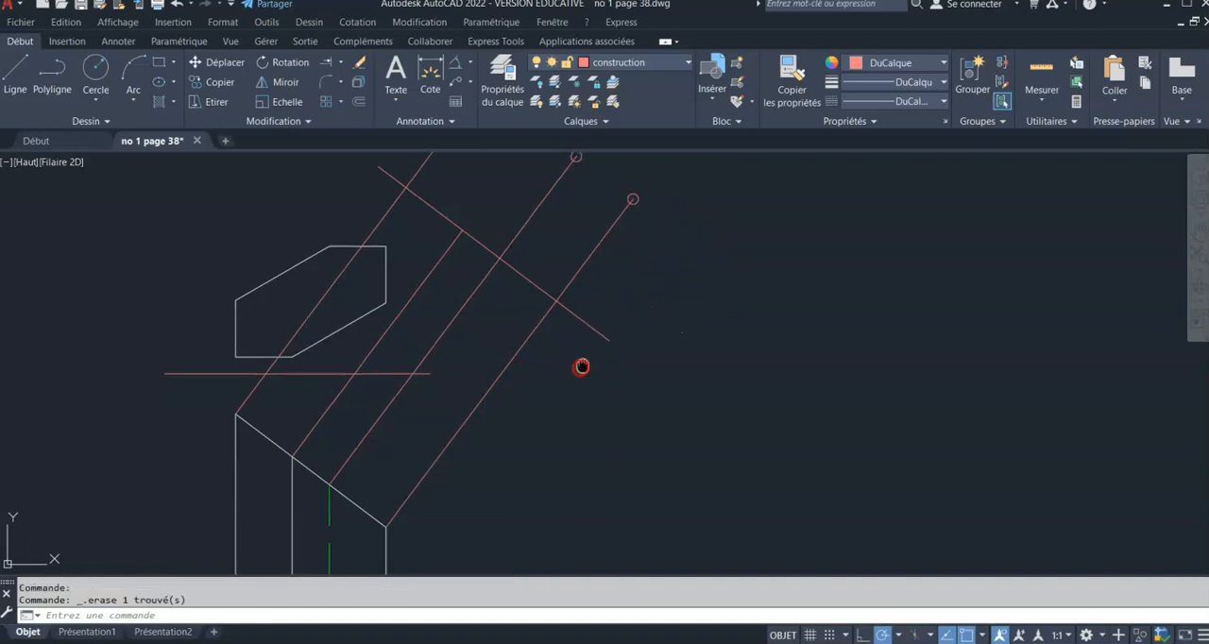
Offset the slanted construction line outward by the distance from the top view's lower-right corner to the horizontal reference line
middle_click_drag(582, 362, 557, 384)
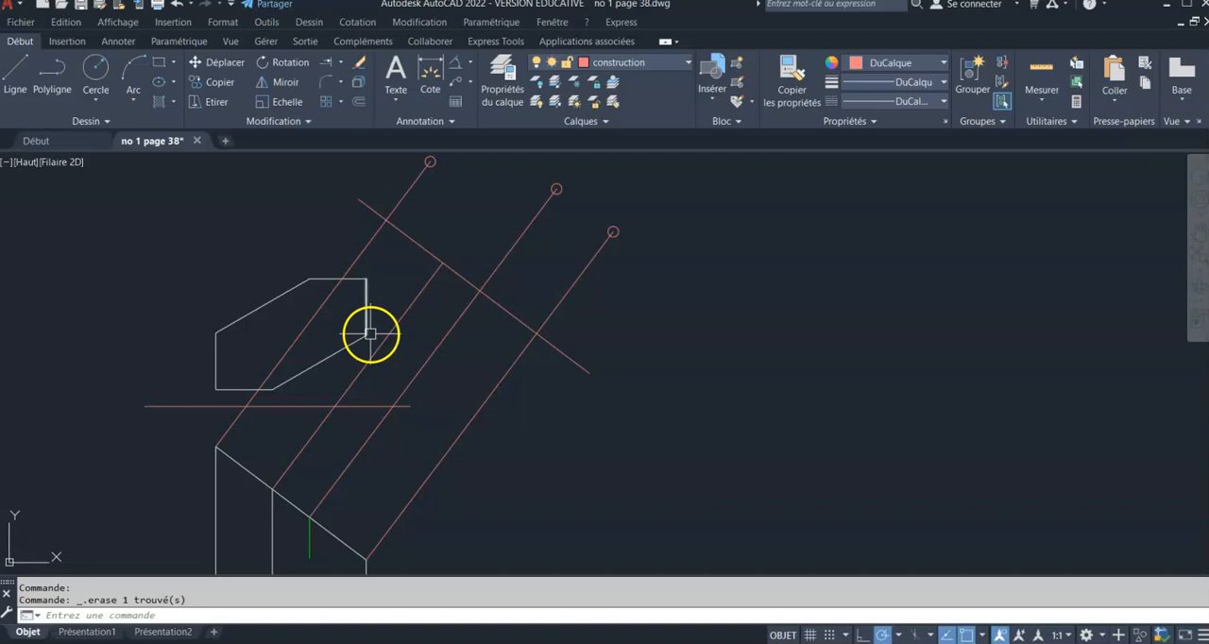
left_click(359, 101)
left_click(364, 337)
left_click(362, 406)
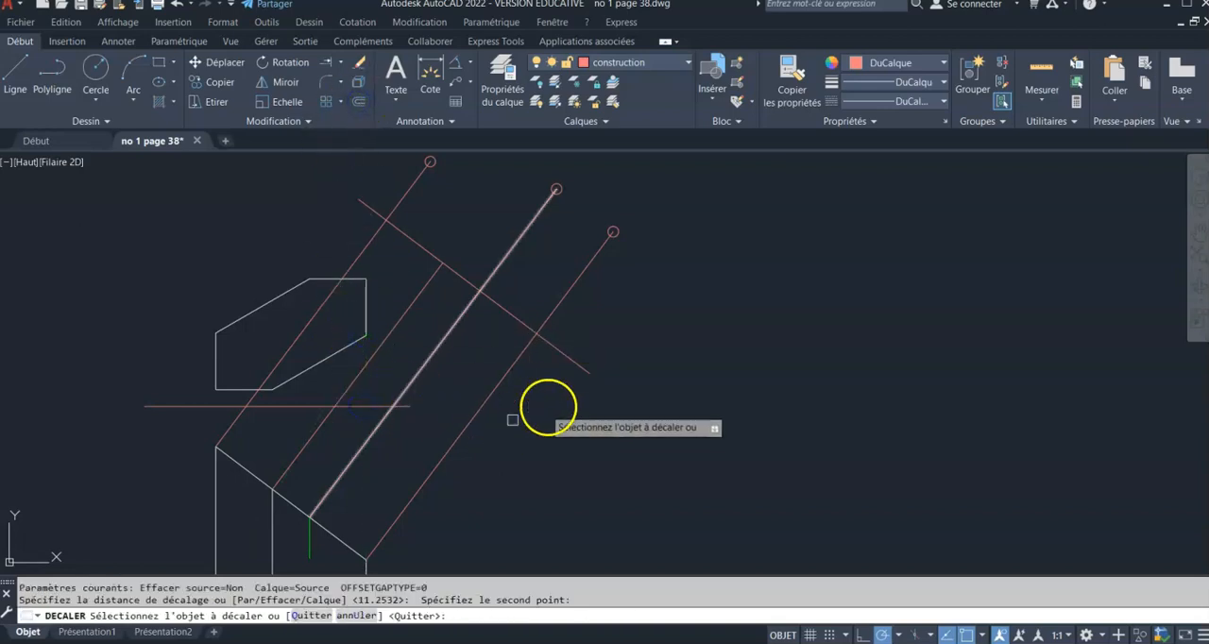
left_click(576, 362)
left_click(610, 335)
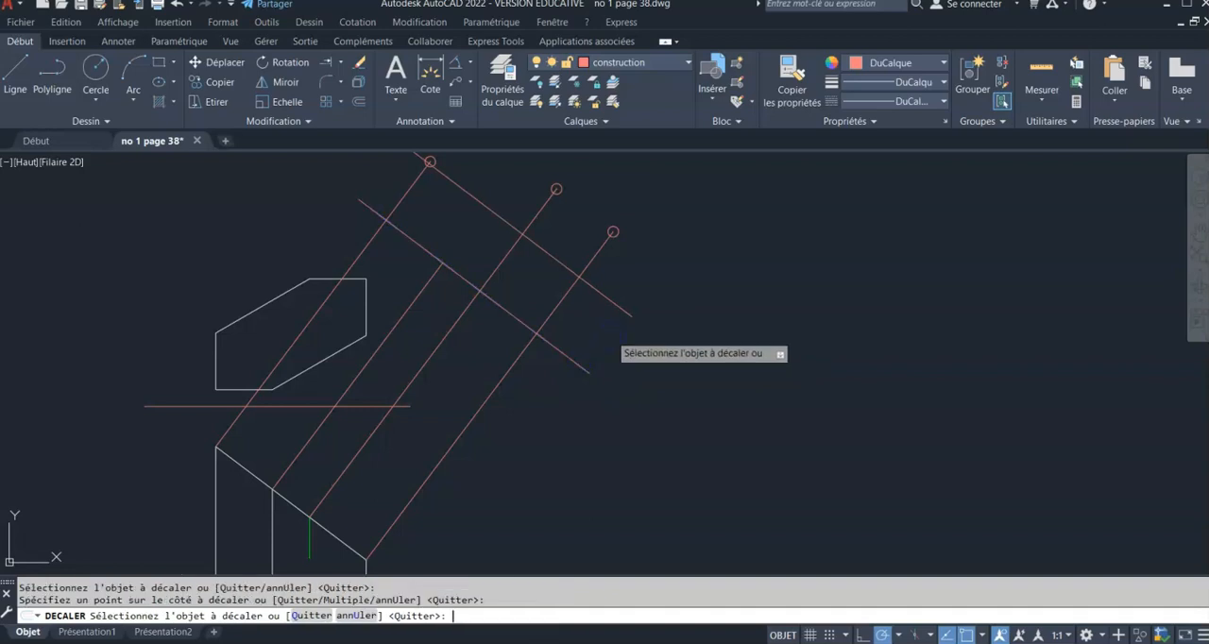
right_click(613, 333)
left_click(562, 298)
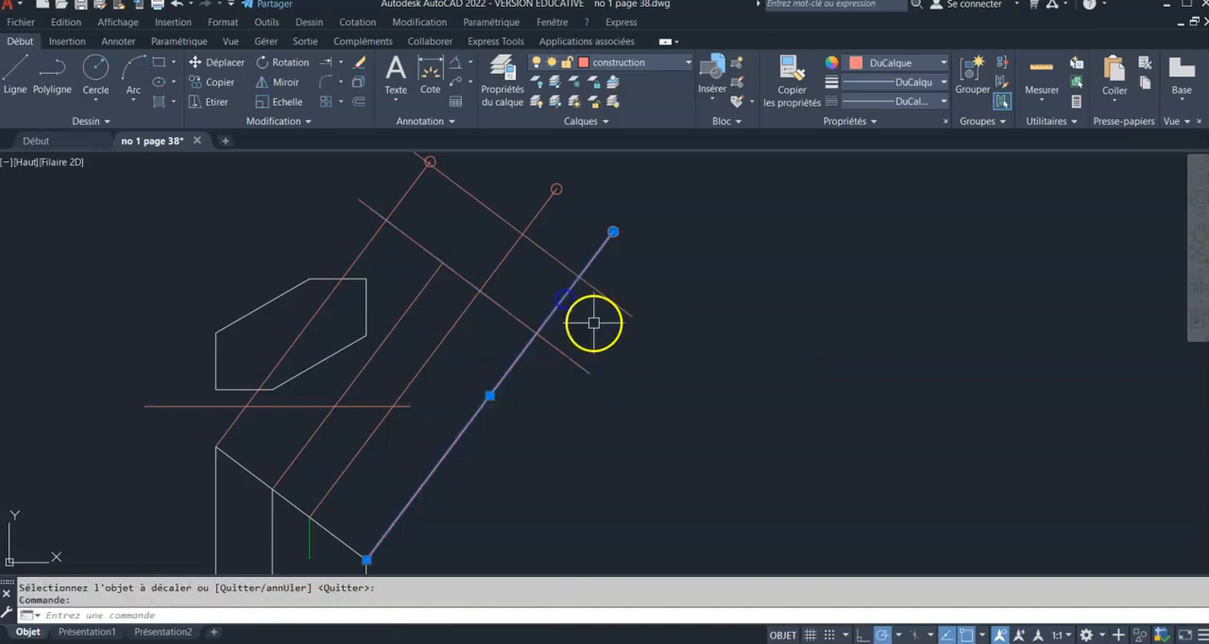
key("Escape")
key("Escape")
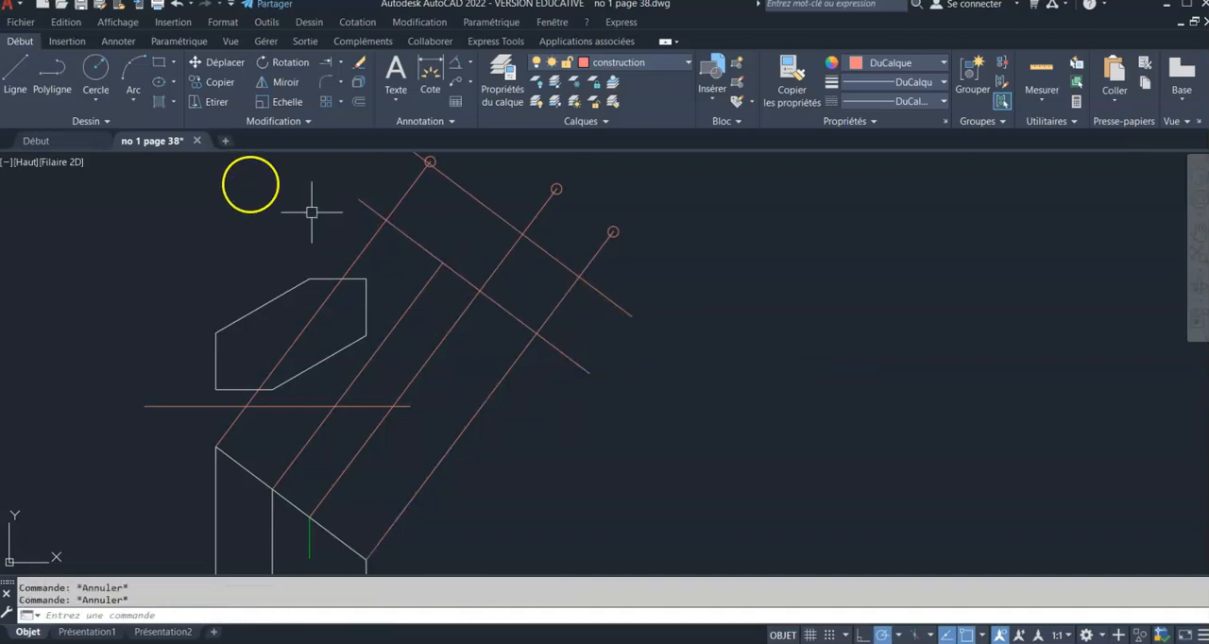
Place a point where the fourth projection line crosses the new offset line, and delete that offset line
left_click(106, 124)
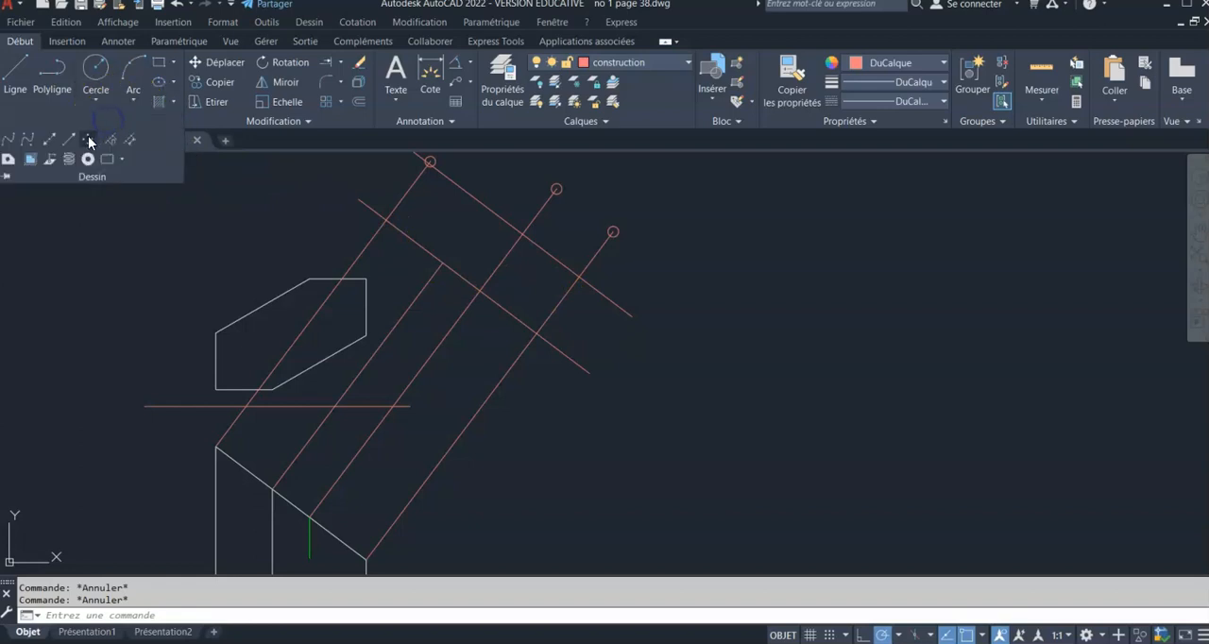
left_click(90, 140)
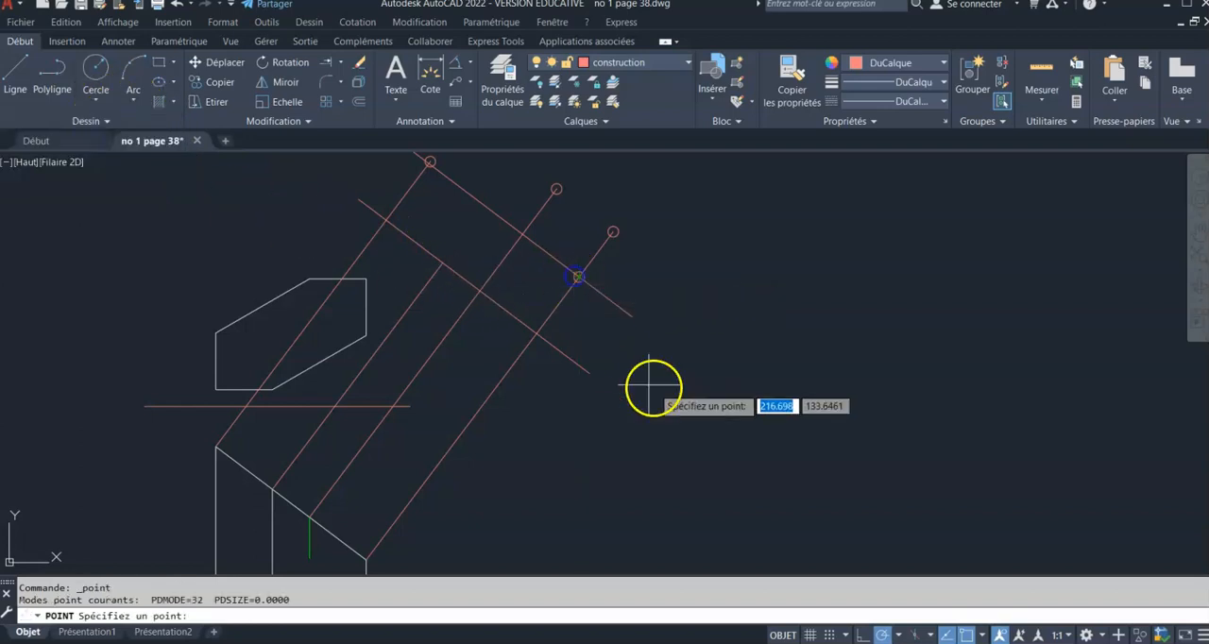
key("Escape")
left_click(612, 302)
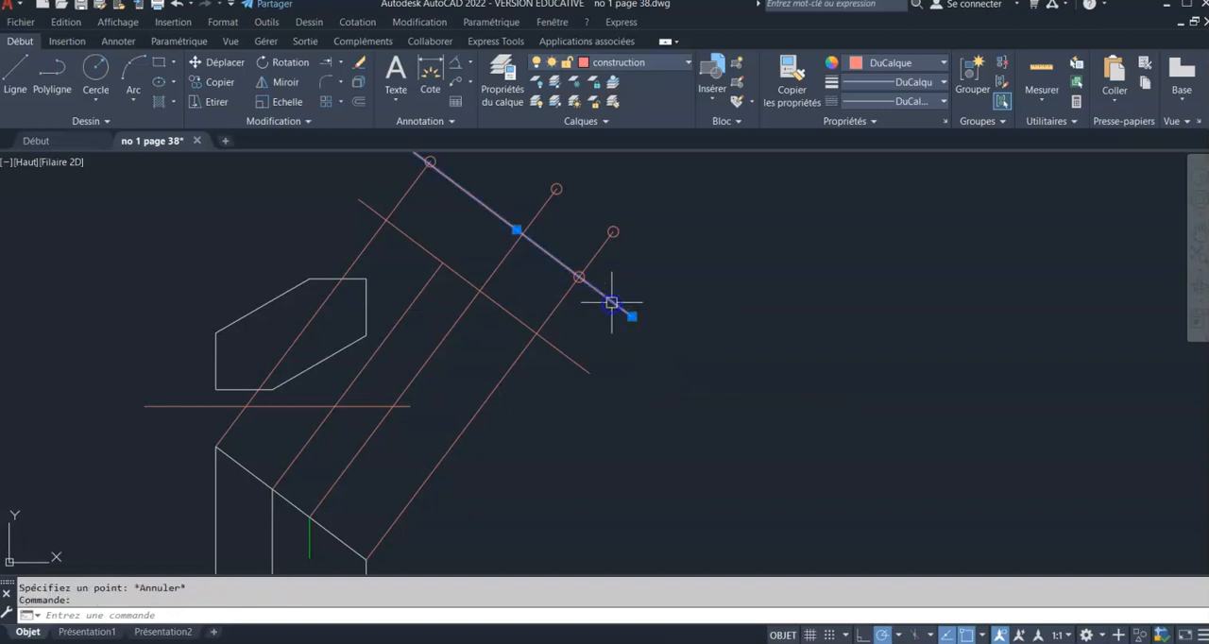
key("Delete")
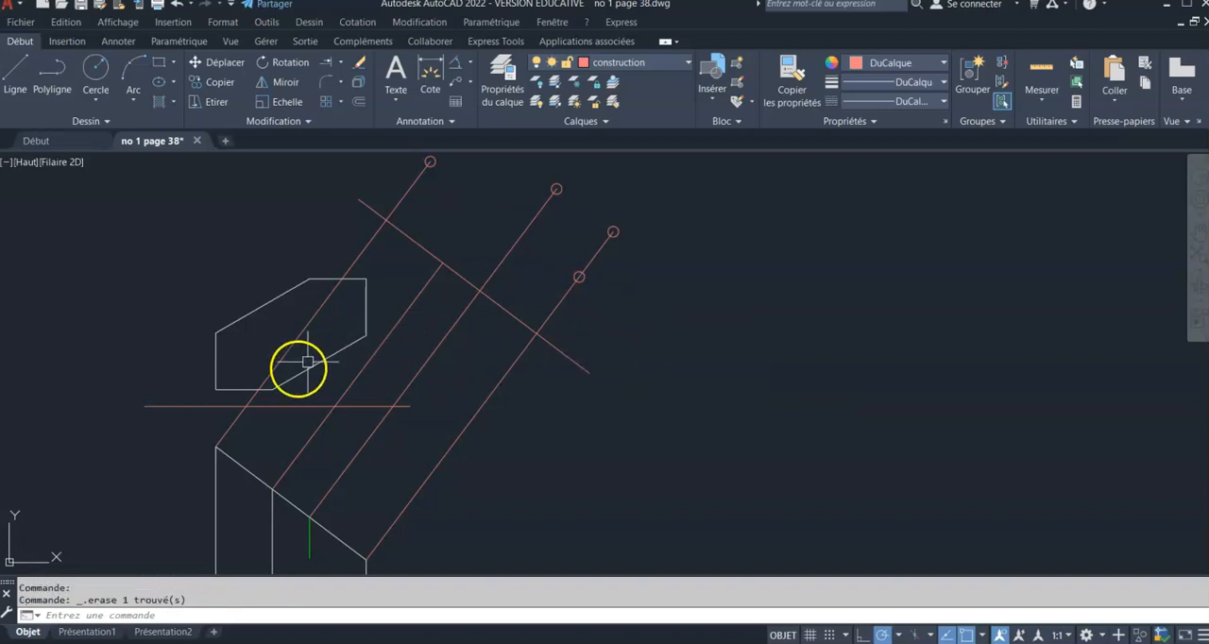
Offset the slanted construction line outward by the distance from the top view's bottom edge to the horizontal reference line
left_click(358, 101)
left_click(272, 387)
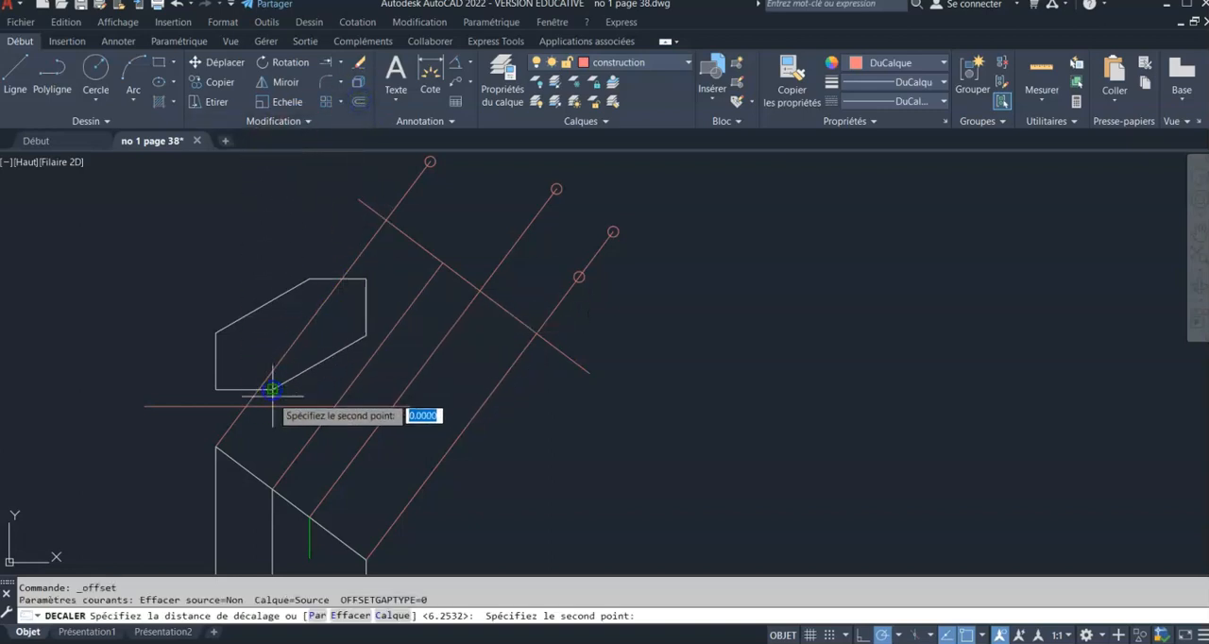
left_click(272, 406)
left_click(511, 315)
left_click(501, 293)
key("Return")
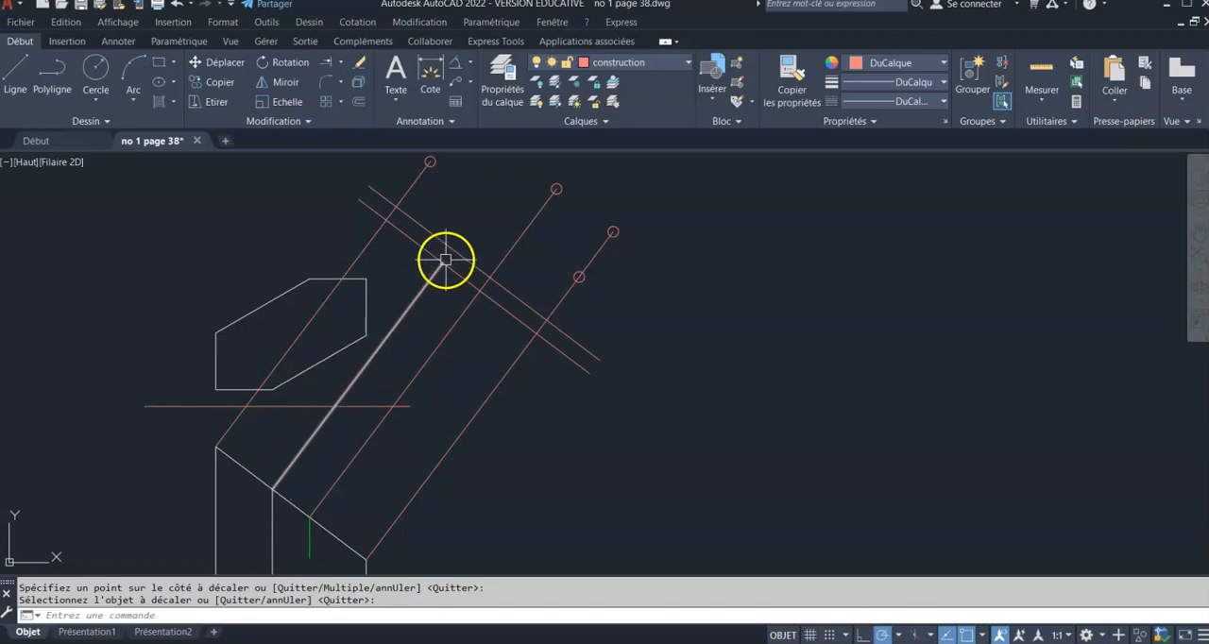
Place a point on the new offset line in the extension of the second projection line
scroll(440, 213, "up", 3)
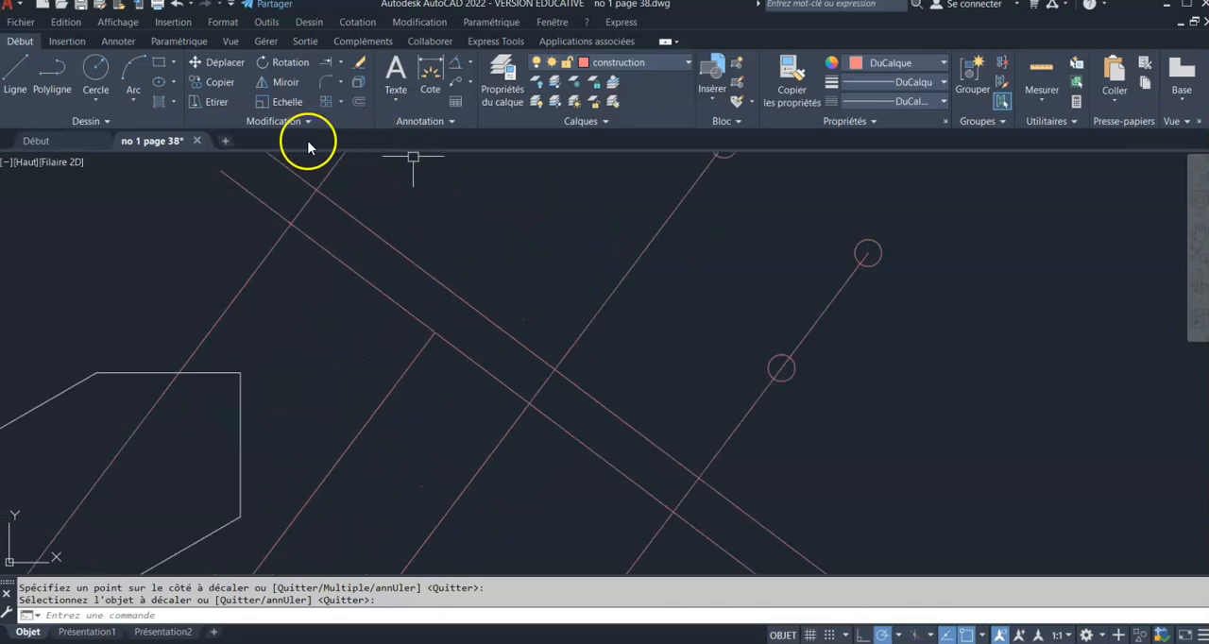
left_click(107, 121)
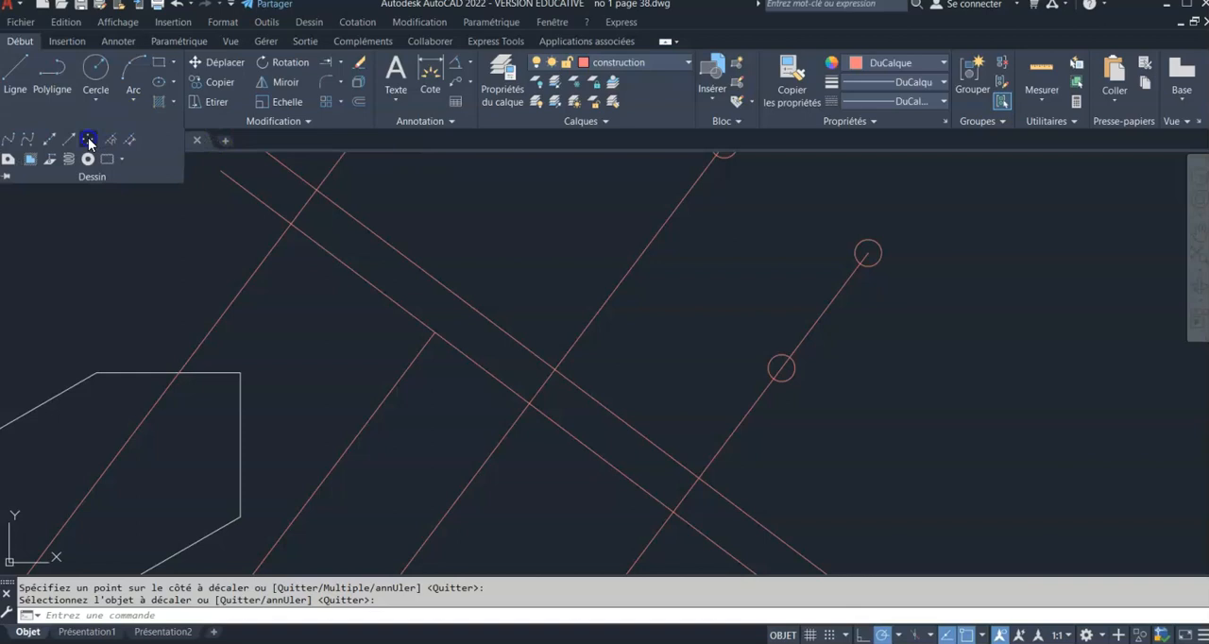
left_click(88, 141)
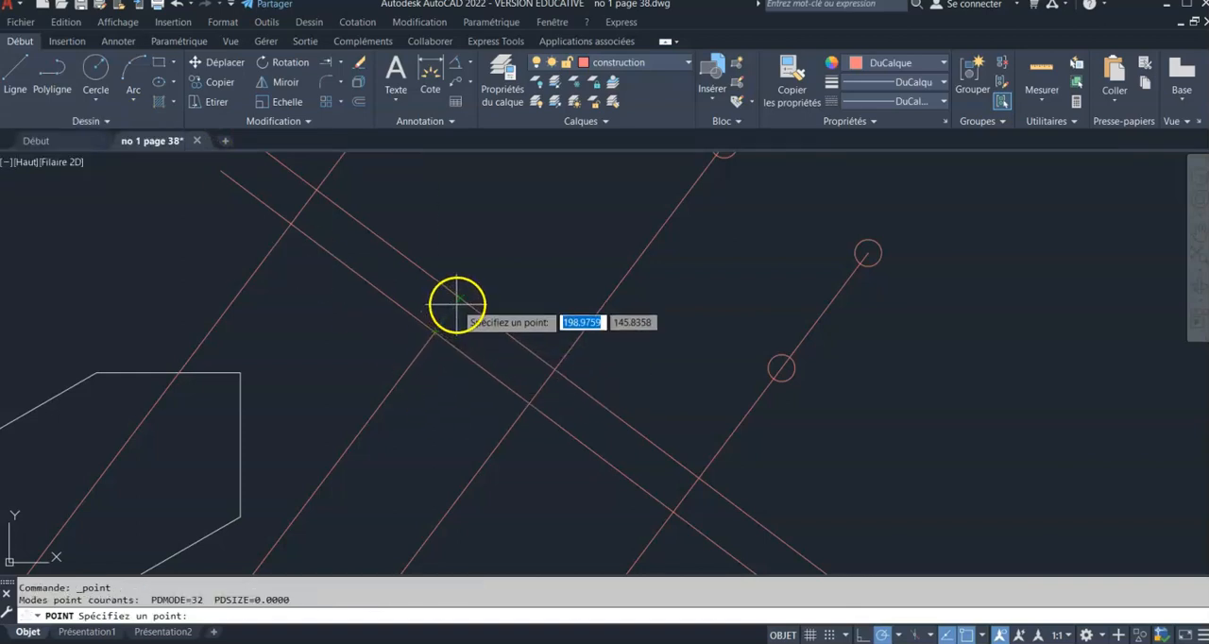
left_click(459, 298)
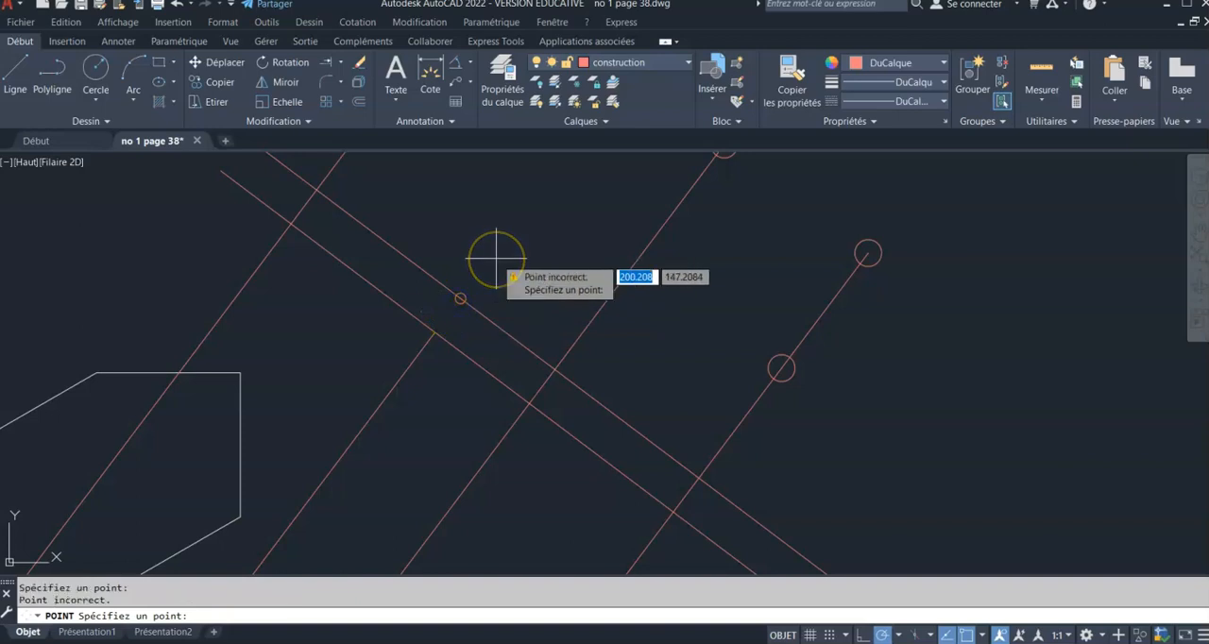
key("Escape")
Place a point where the first projection line crosses the new offset line
scroll(492, 237, "down", 4)
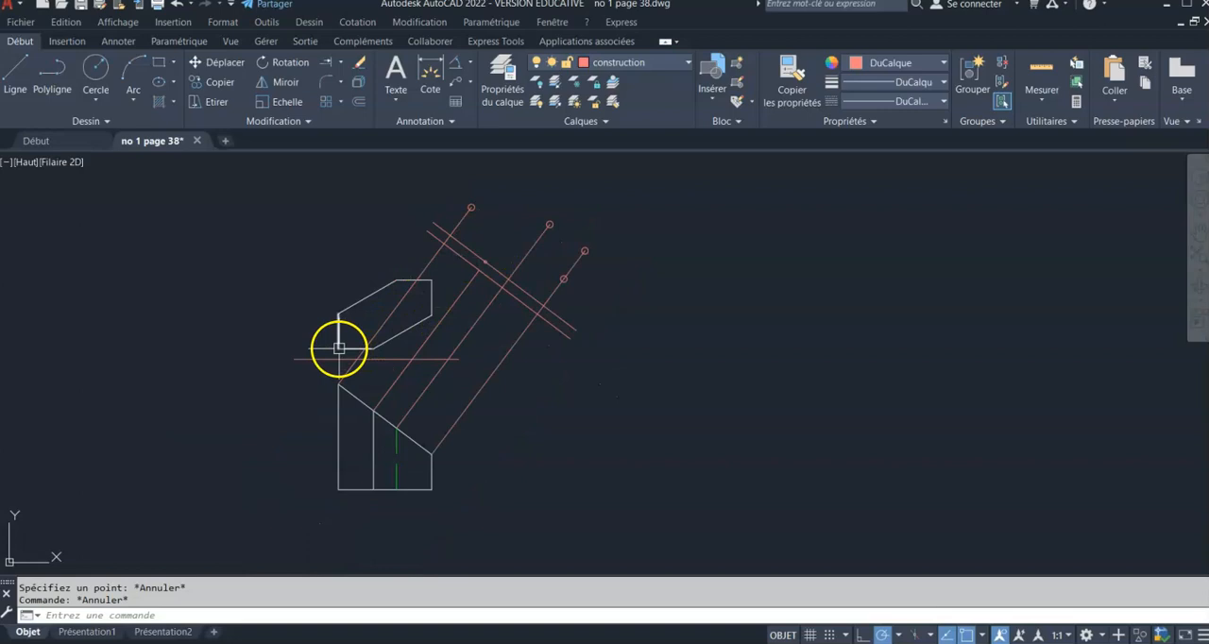
scroll(446, 221, "up", 4)
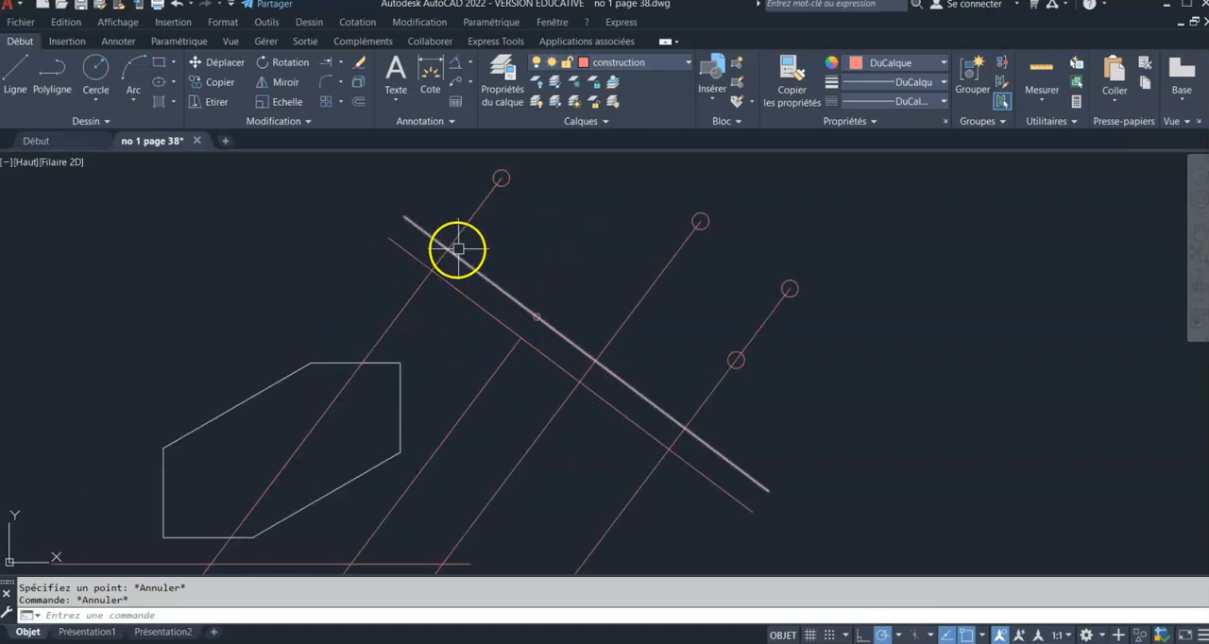
left_click(111, 122)
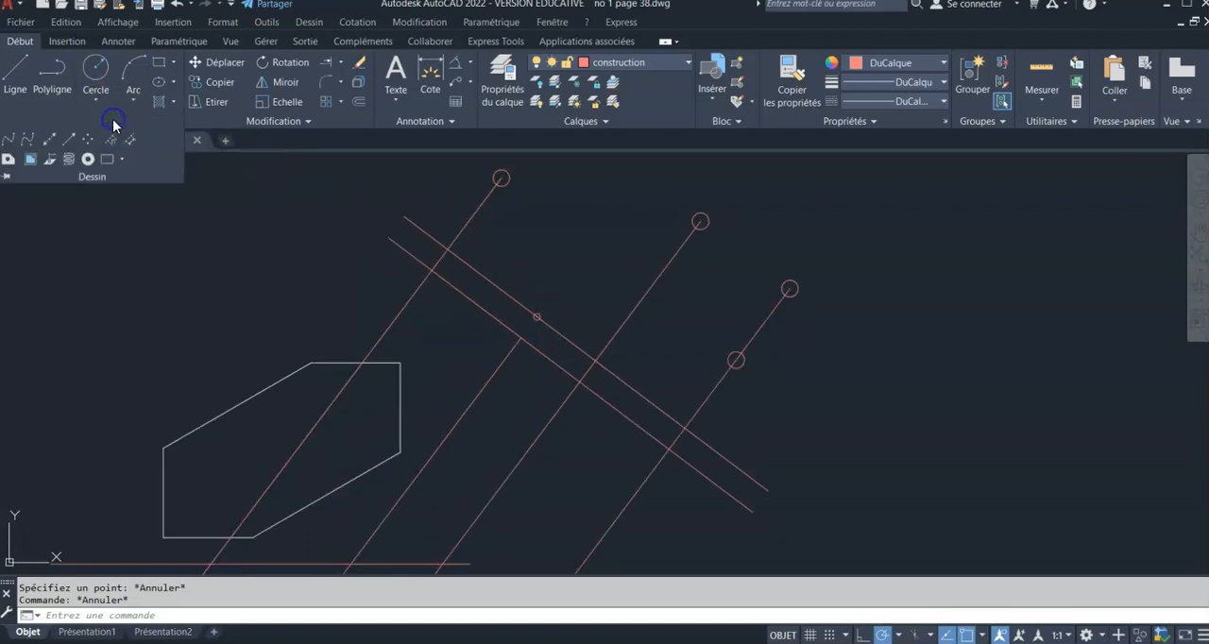
left_click(91, 141)
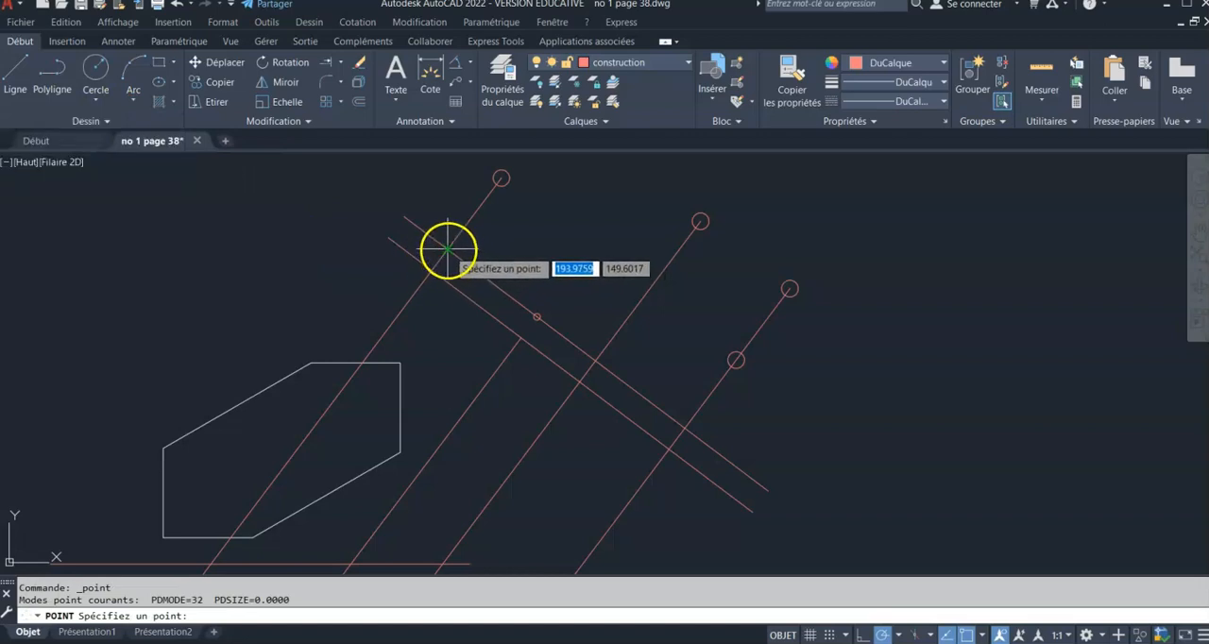
key("Escape")
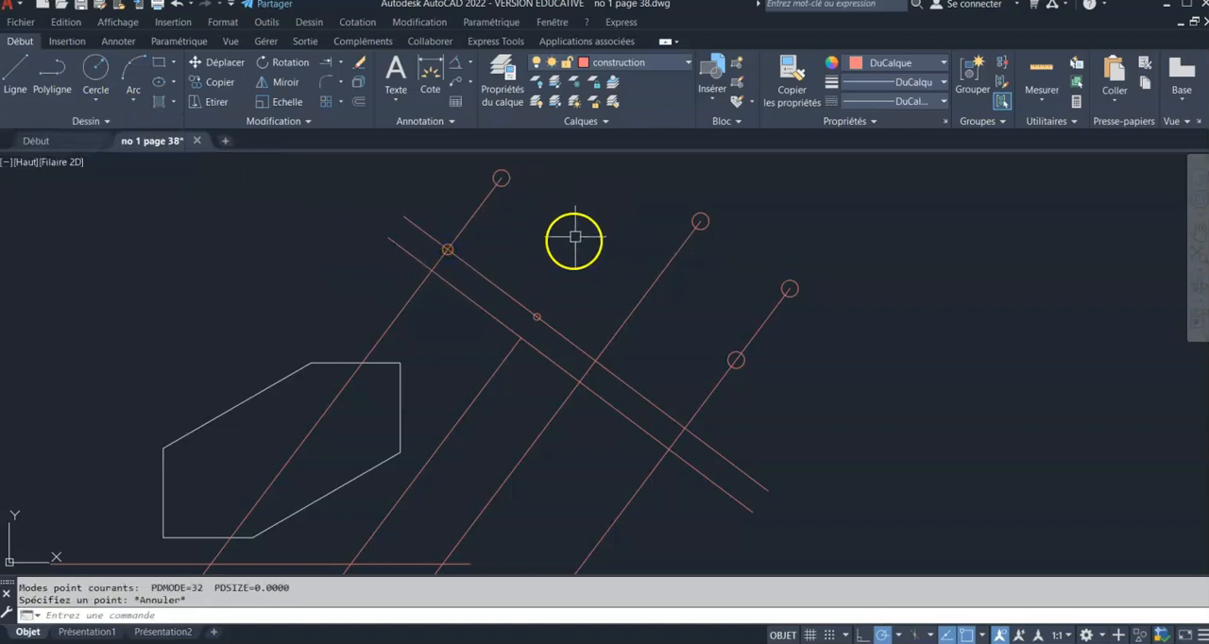
Regenerate the drawing so that all point markers are redisplayed at a uniform size
middle_click_drag(574, 253, 516, 277)
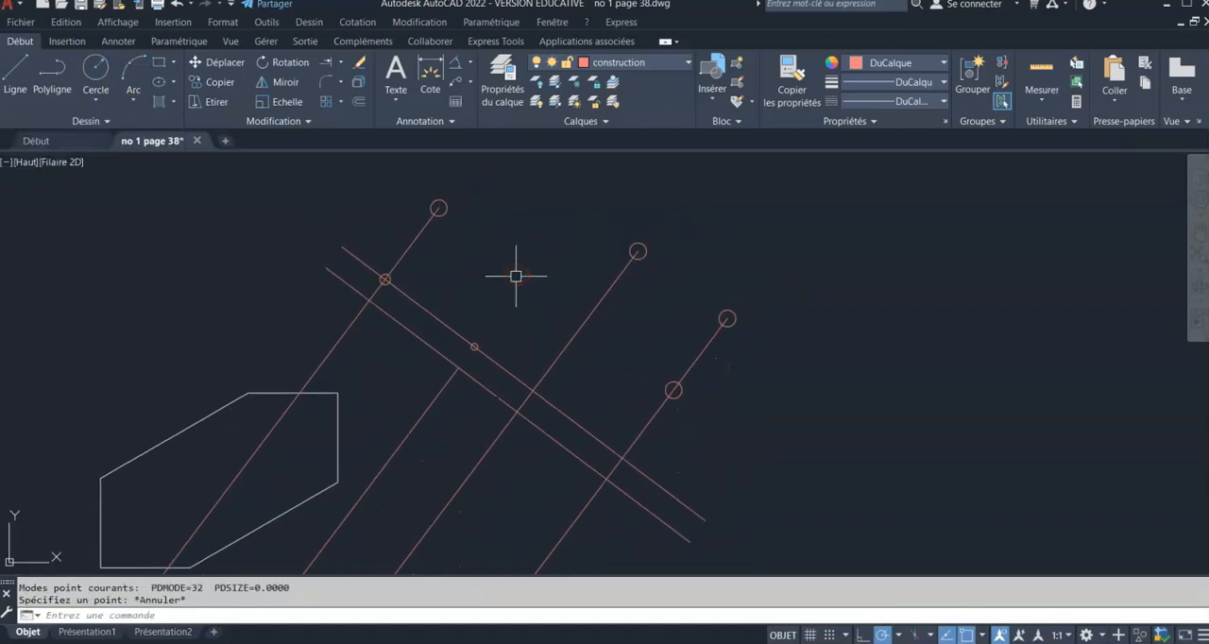
type("regen")
key("Return")
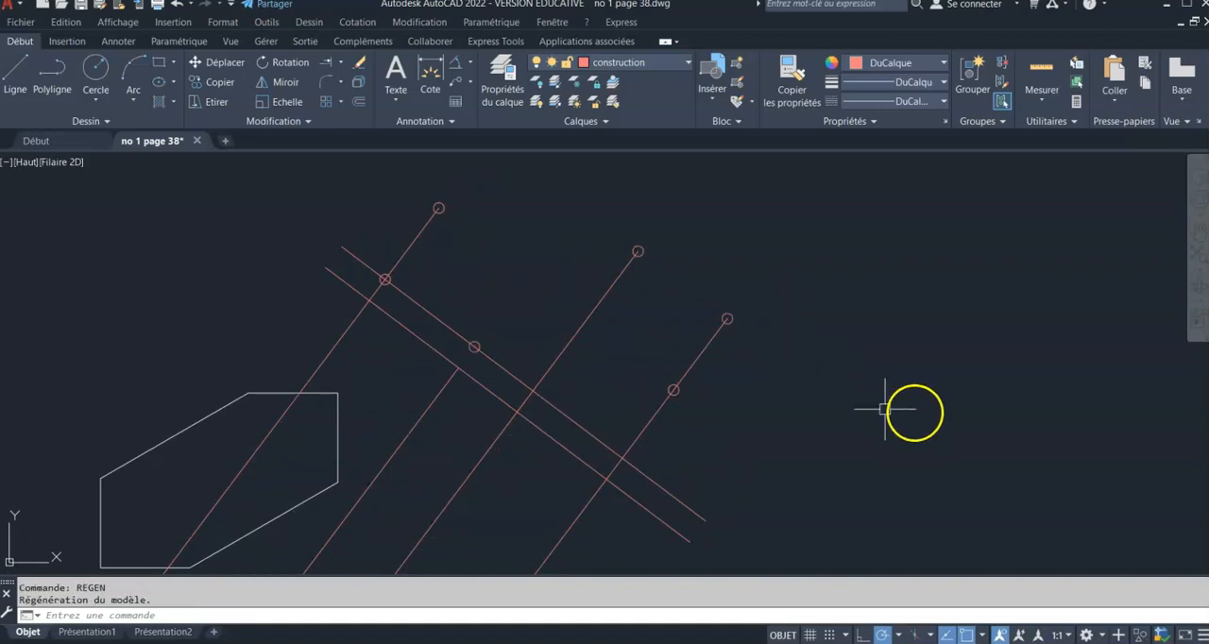
Draw connected lines from the first projection line's lower point through its upper point and the third line's point to the fourth line's upper point
left_click(19, 64)
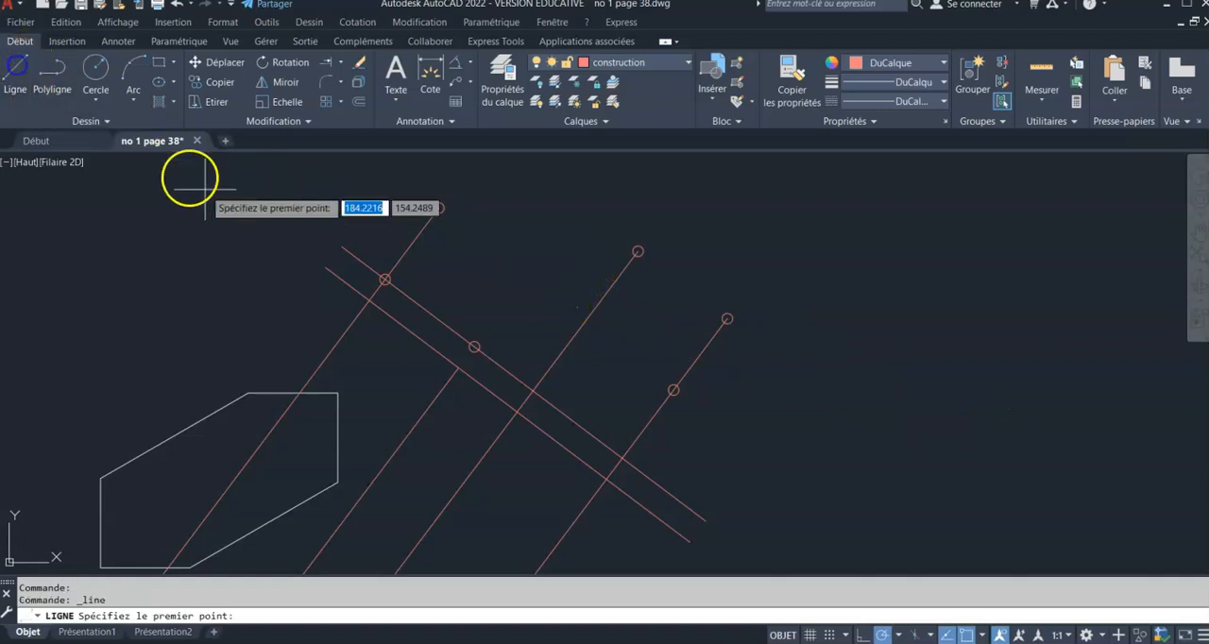
left_click(384, 279)
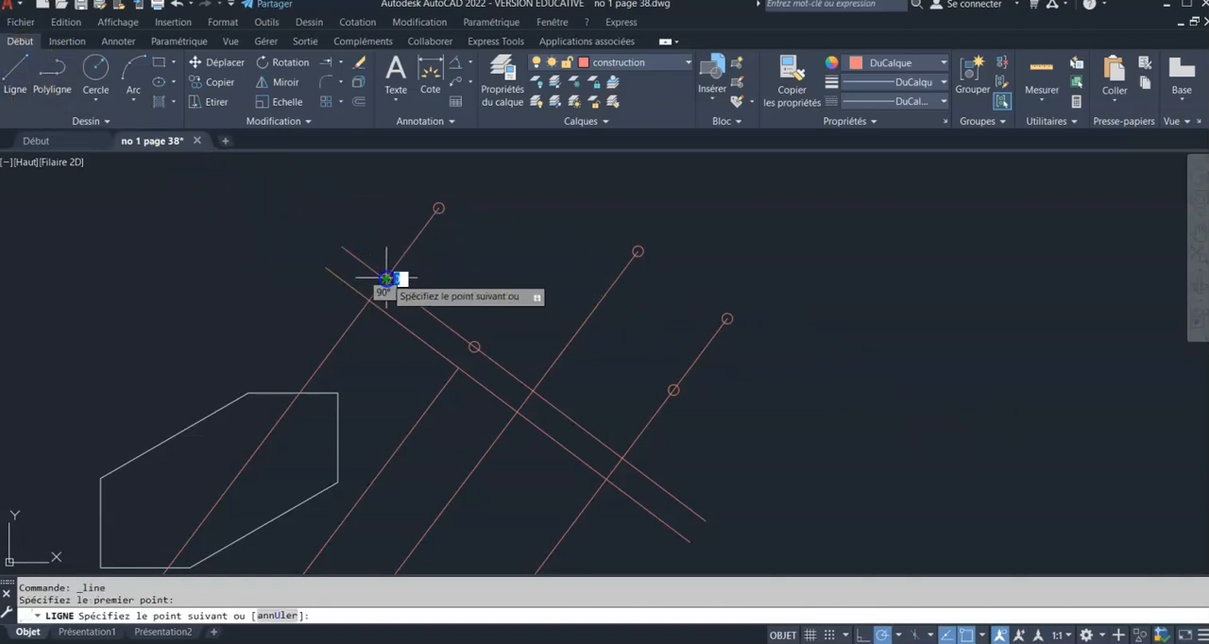
left_click(439, 207)
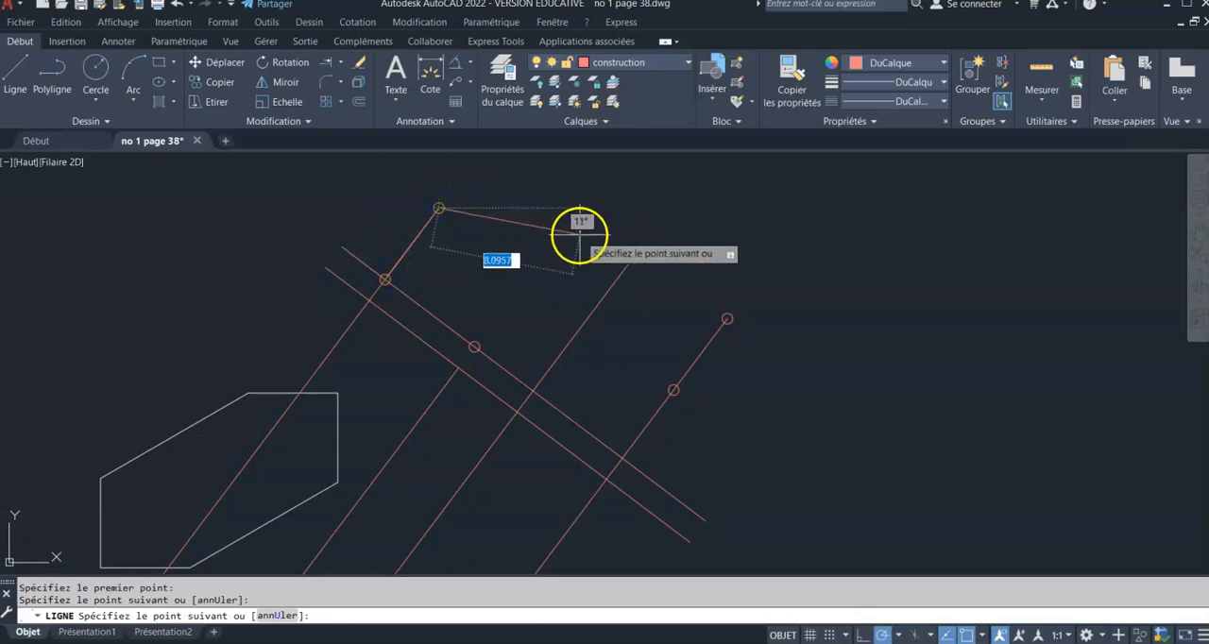
left_click(637, 252)
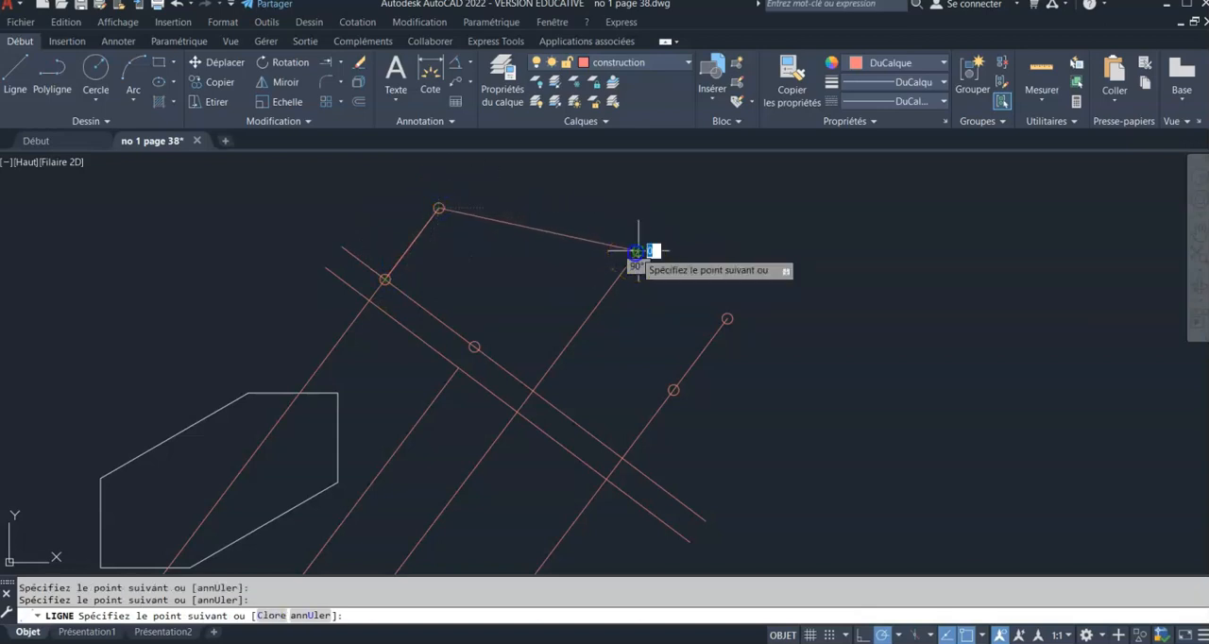
left_click(726, 319)
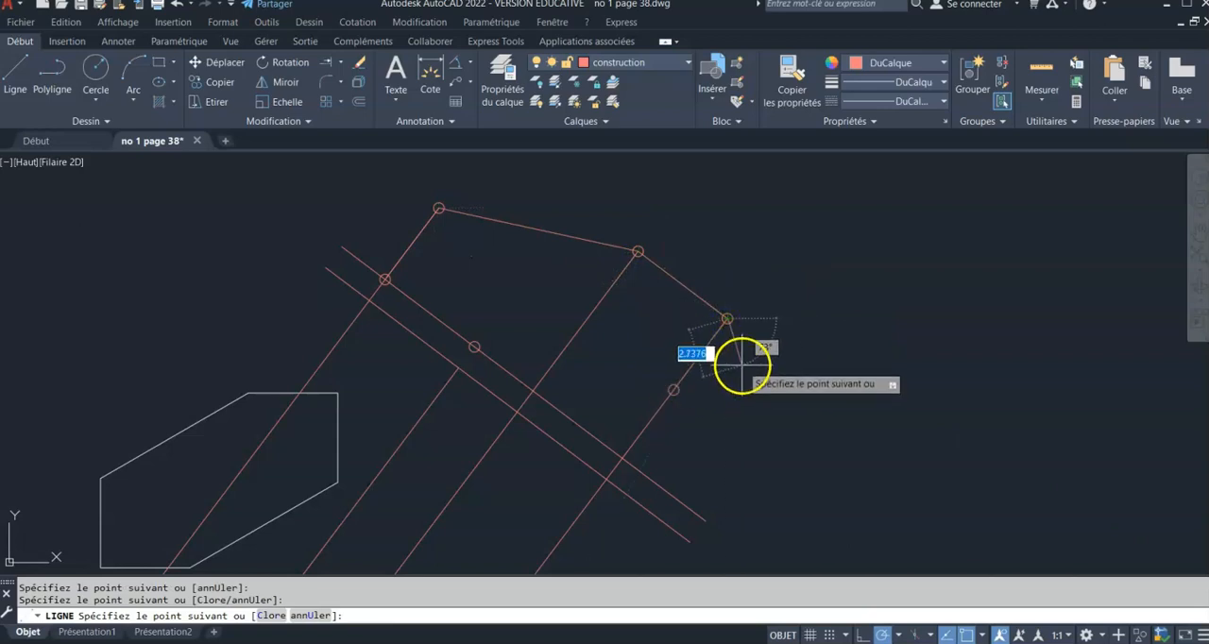
Continue the connected lines through the fourth line's lower point and the second line's point, closing the outline at the first line's lower point
key("F8")
right_click(743, 365, "shift")
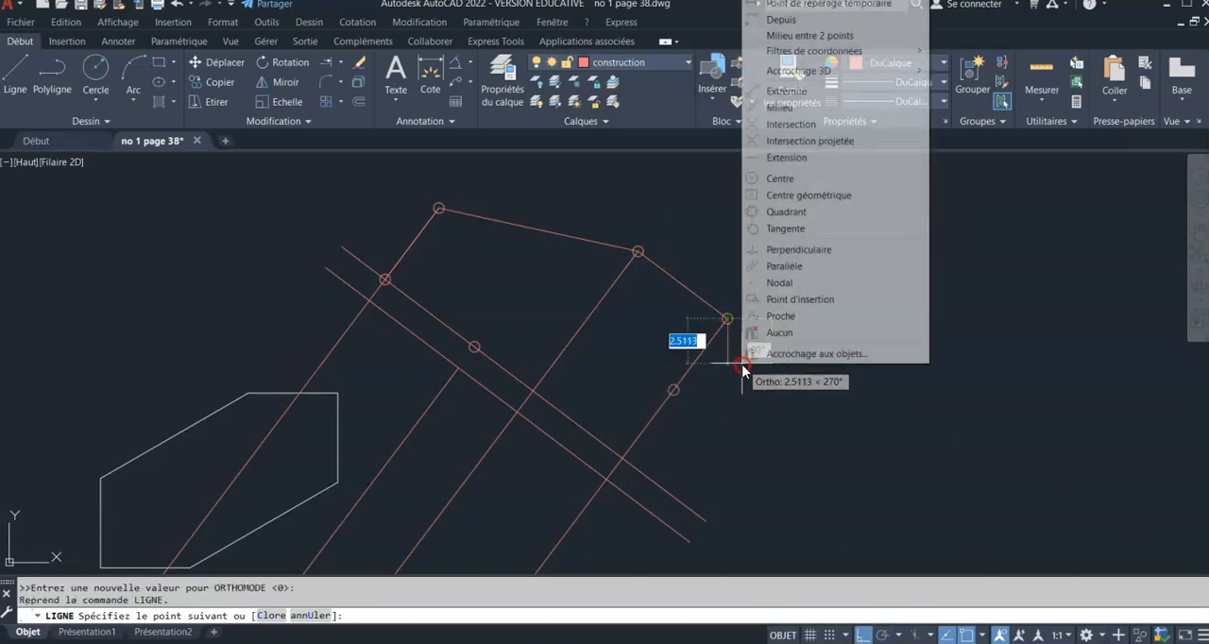
left_click(756, 283)
key("F10")
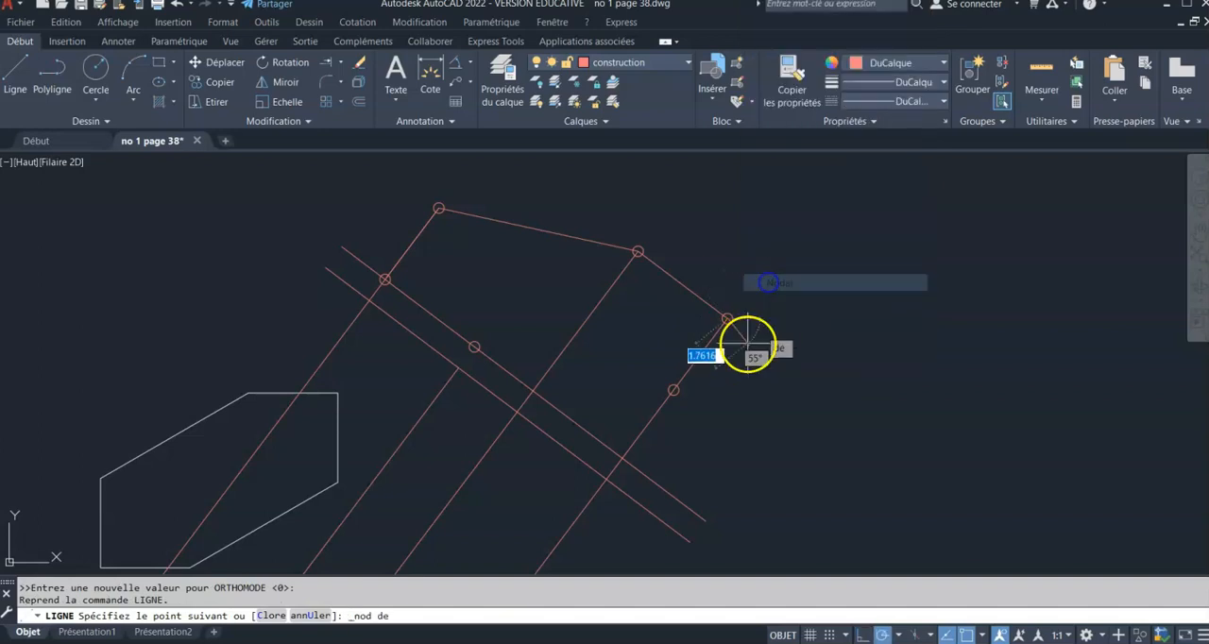
left_click(672, 390)
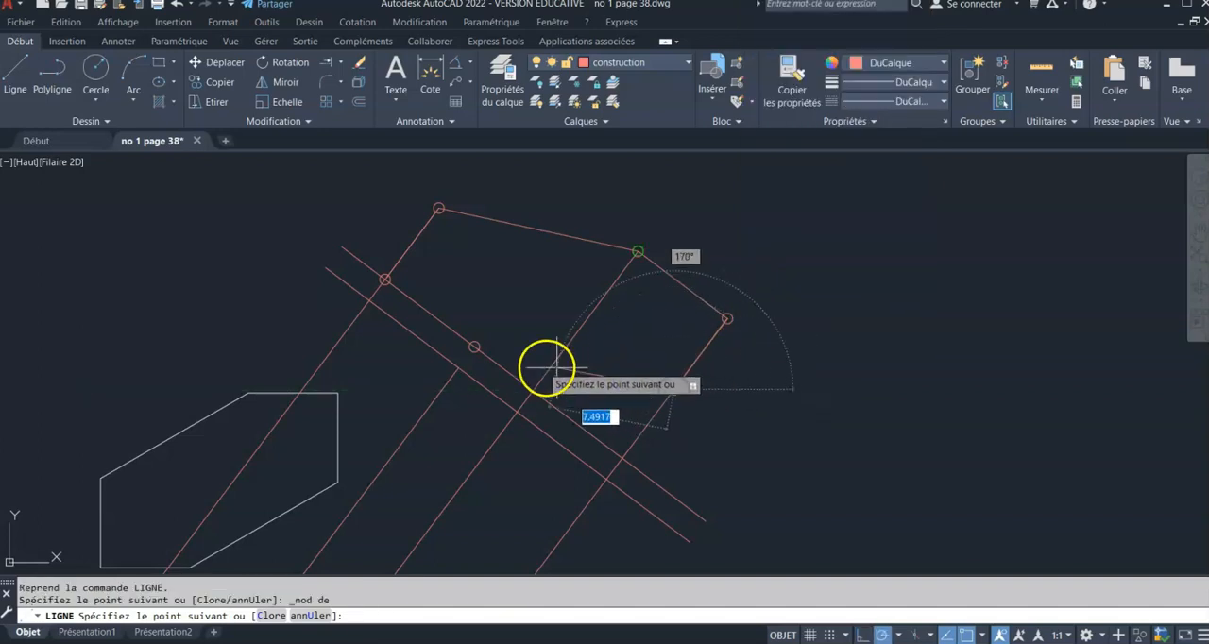
right_click(510, 300, "shift")
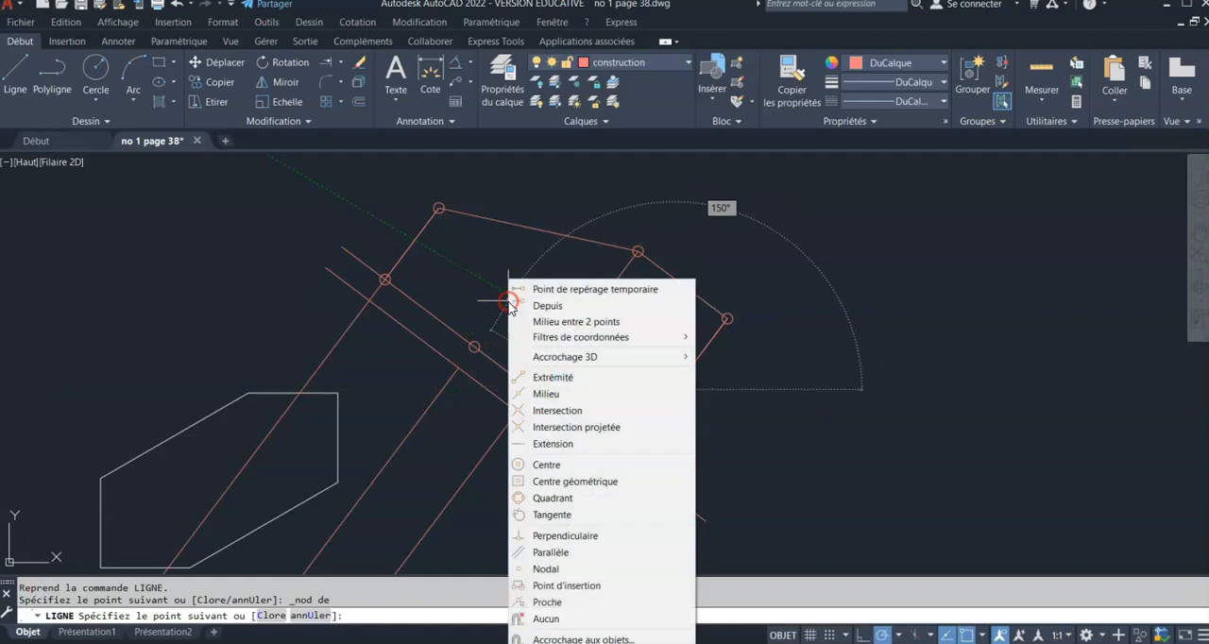
left_click(547, 568)
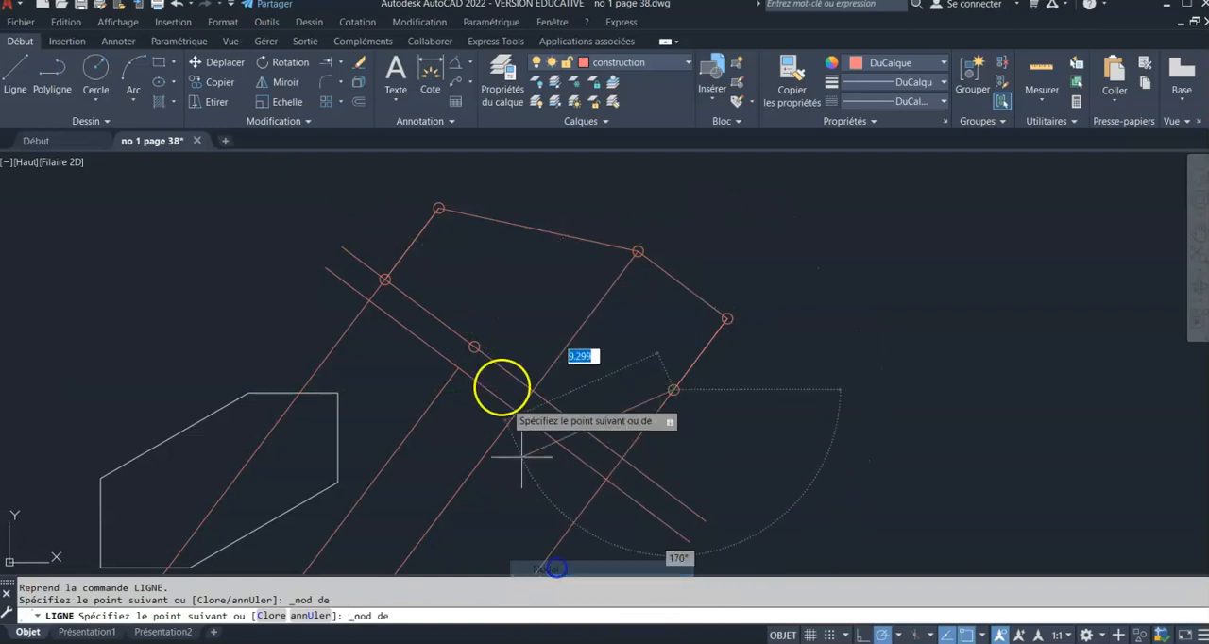
left_click(473, 347)
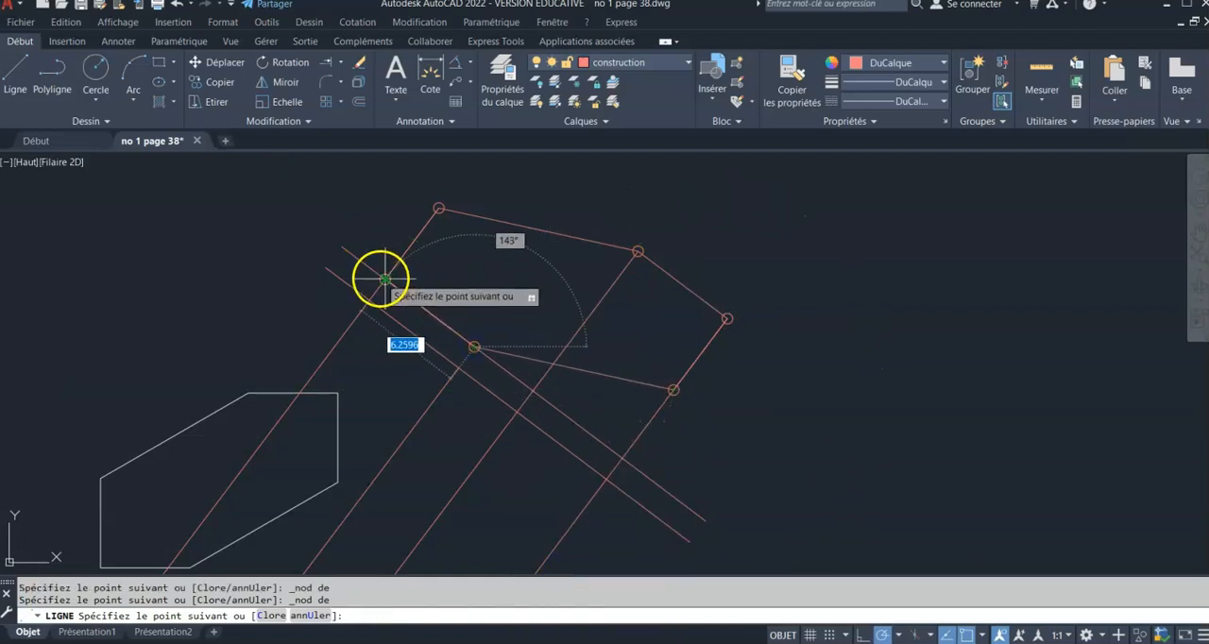
key("Escape")
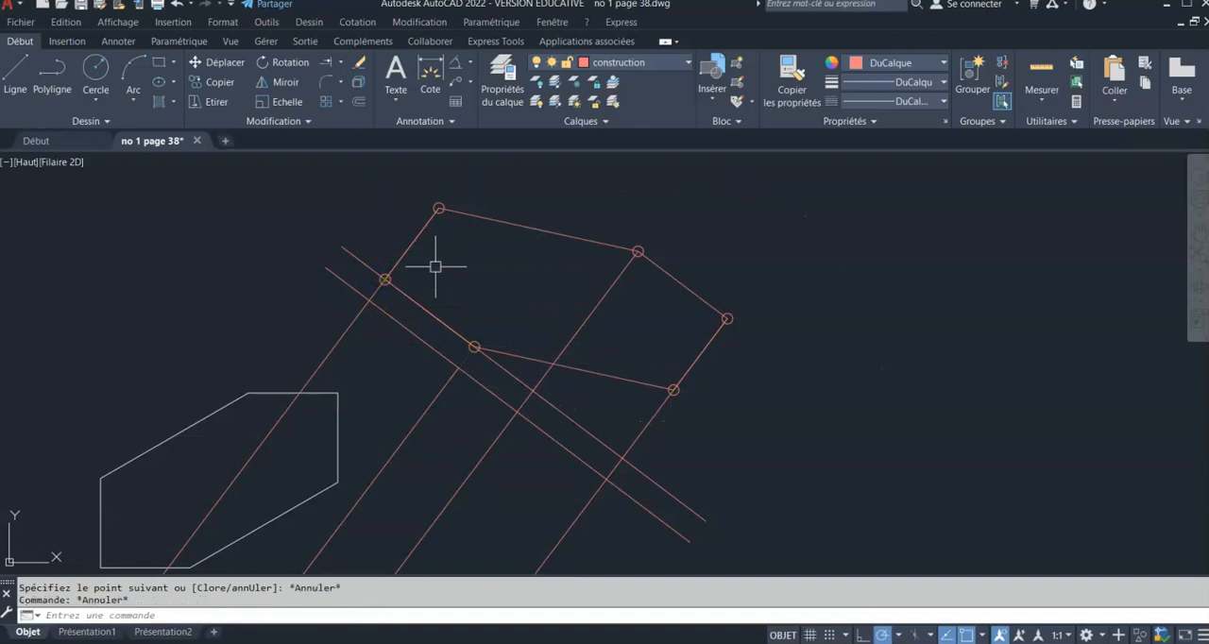
Move the six outline segments of the auxiliary view to the layer pièce
scroll(443, 259, "down", 2)
left_click(426, 221)
left_click(556, 229)
left_click(519, 279)
left_click(498, 321)
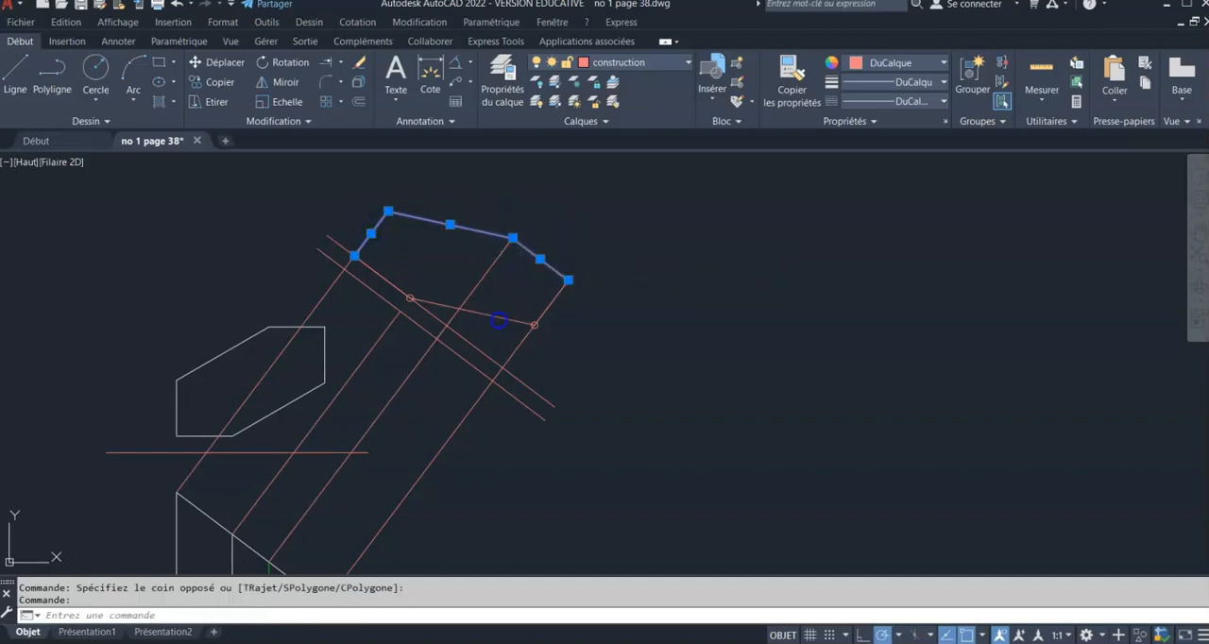
left_click(547, 302)
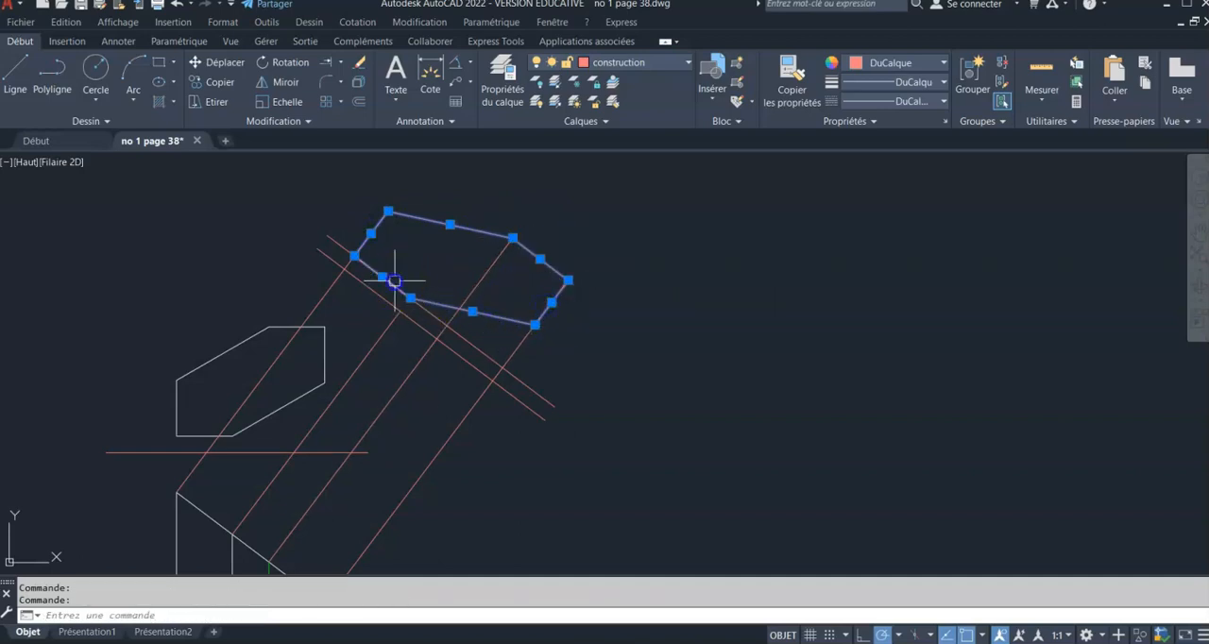
left_click(687, 63)
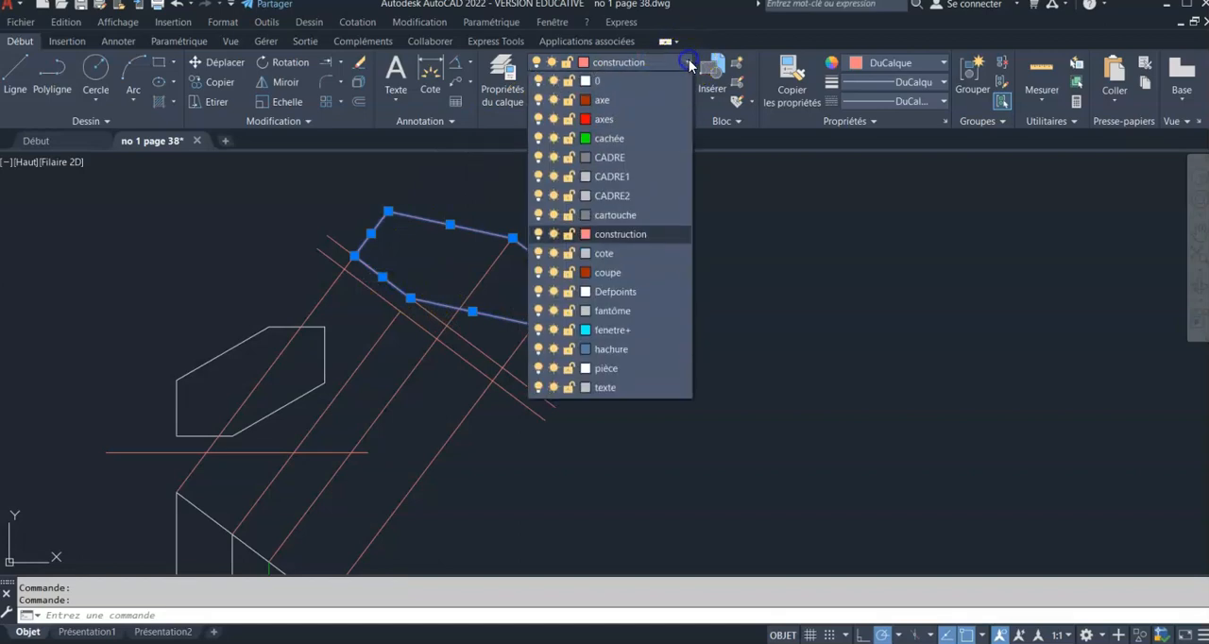
left_click(661, 370)
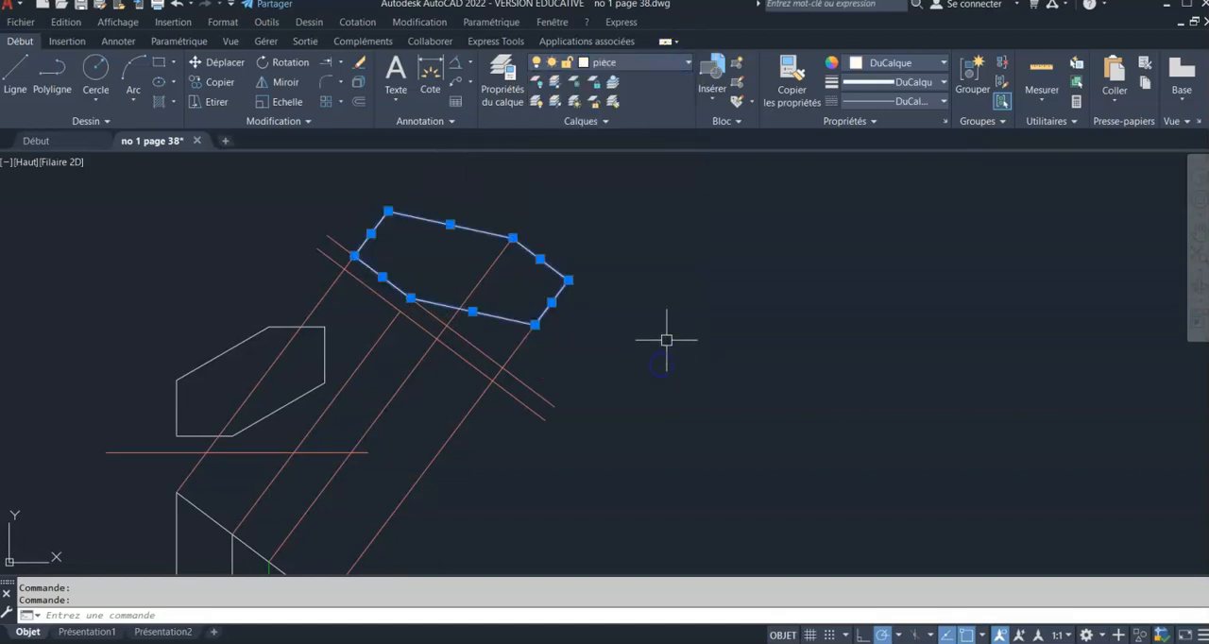
key("Escape")
key("Escape")
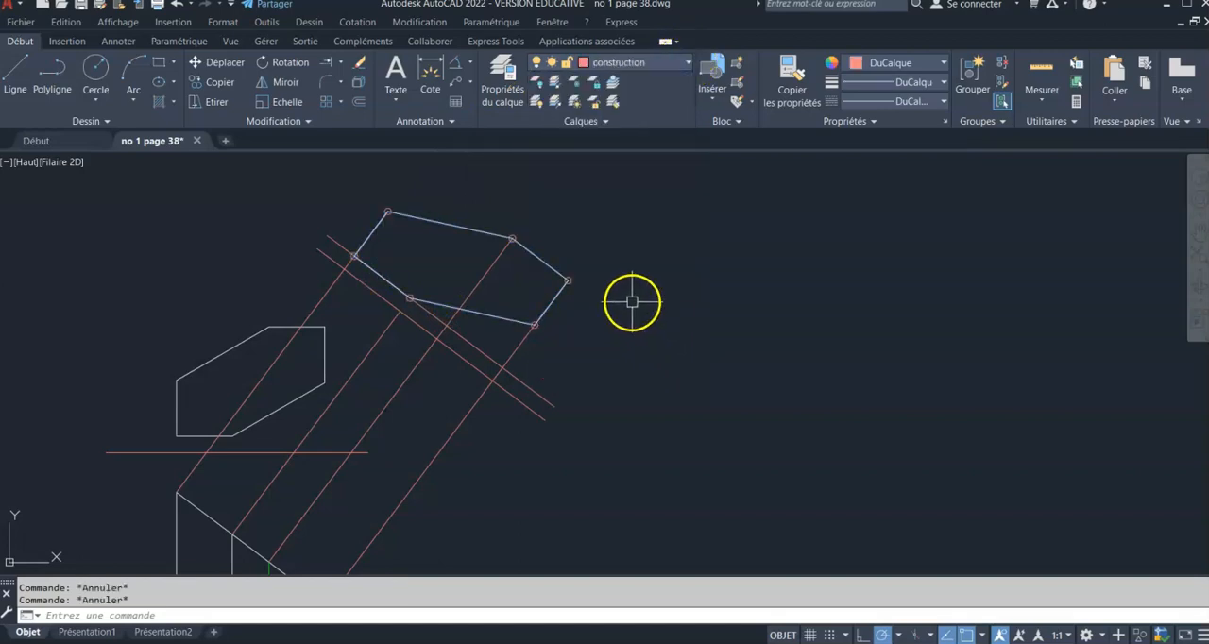
Examine the slanted bottom face in the two views of the next part
middle_click_drag(481, 369, 574, 332)
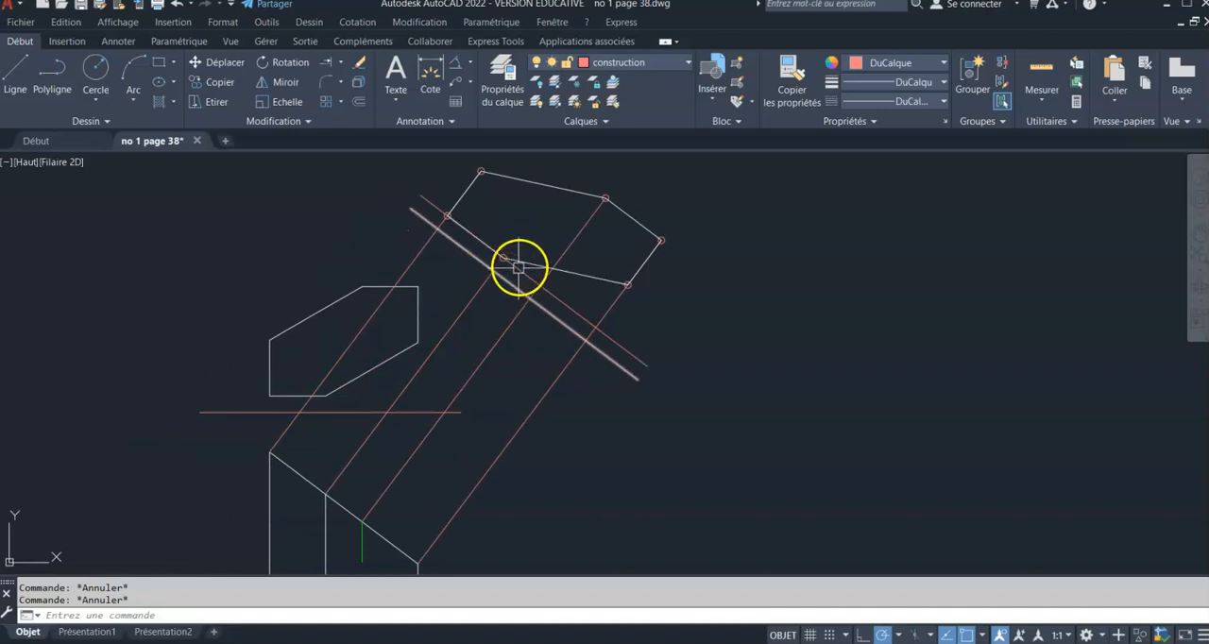
scroll(483, 340, "down", 2)
middle_click_drag(498, 370, 342, 342)
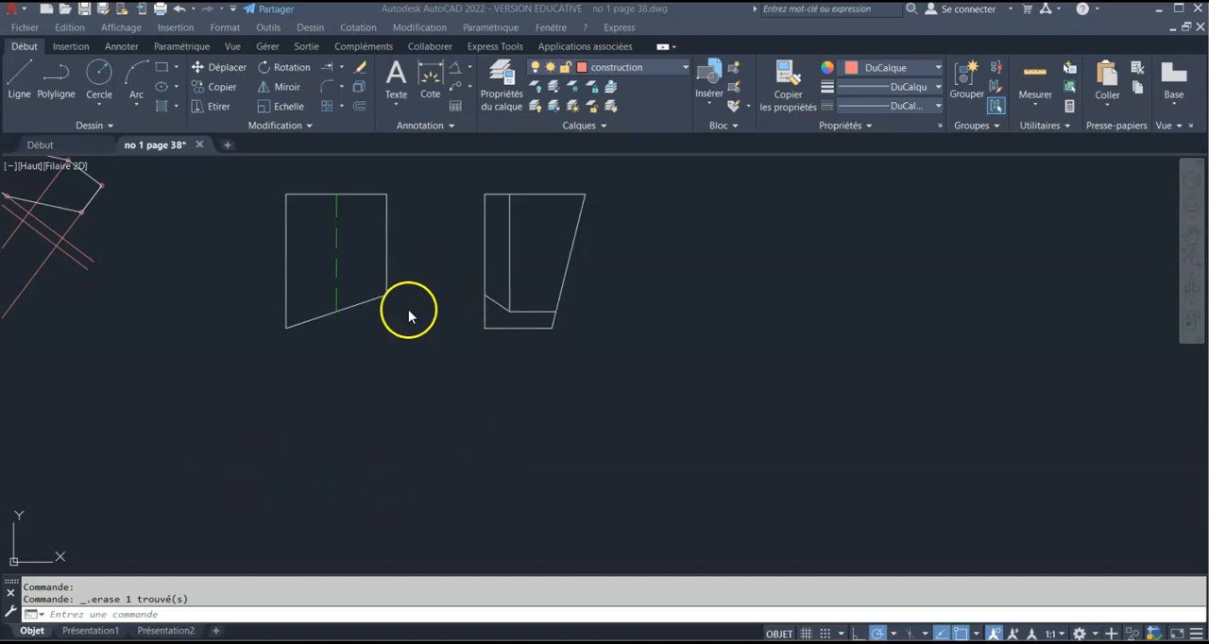
scroll(503, 327, "up", 6)
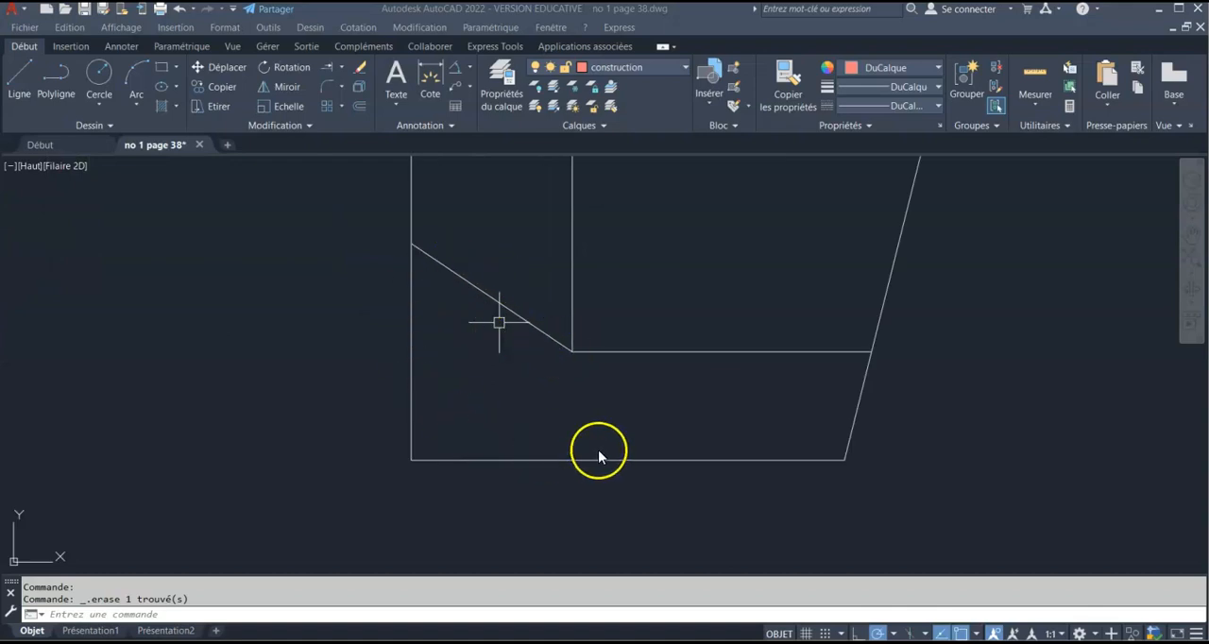
scroll(553, 406, "down", 5)
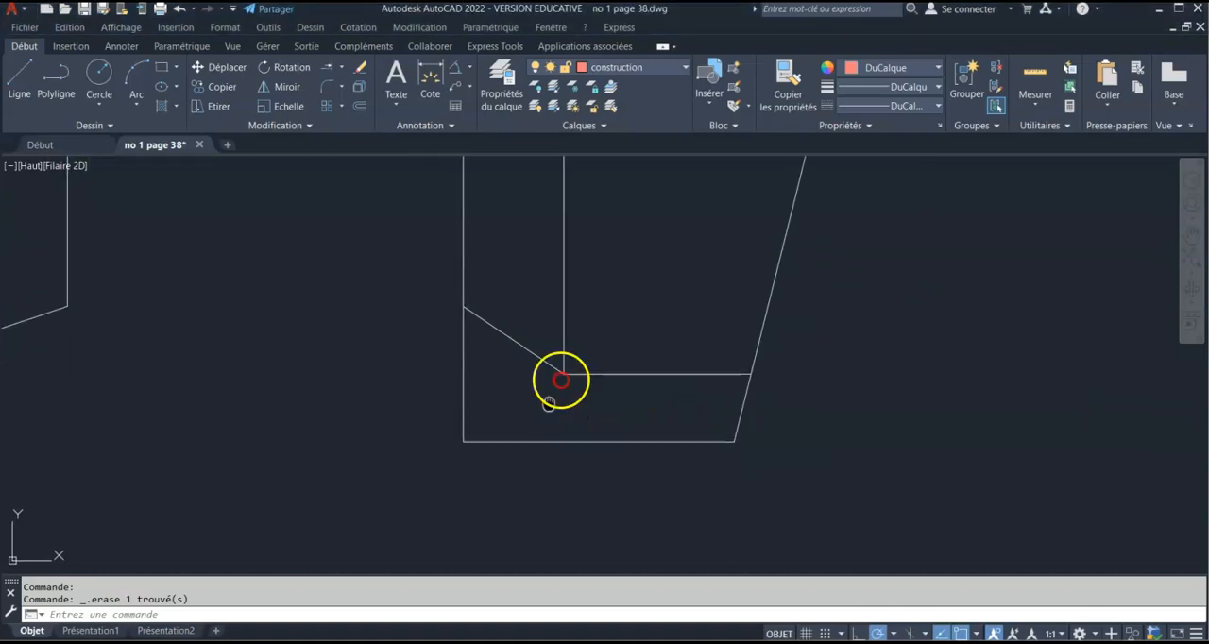
scroll(584, 333, "down", 2)
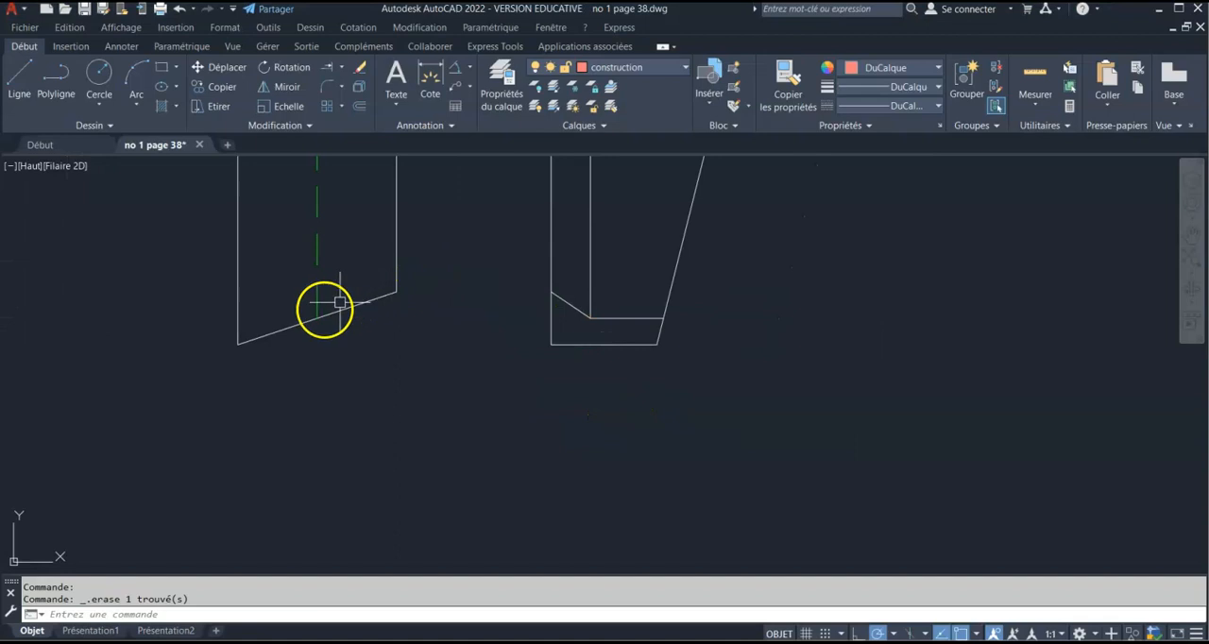
scroll(440, 280, "down", 2)
middle_click_drag(441, 280, 421, 322)
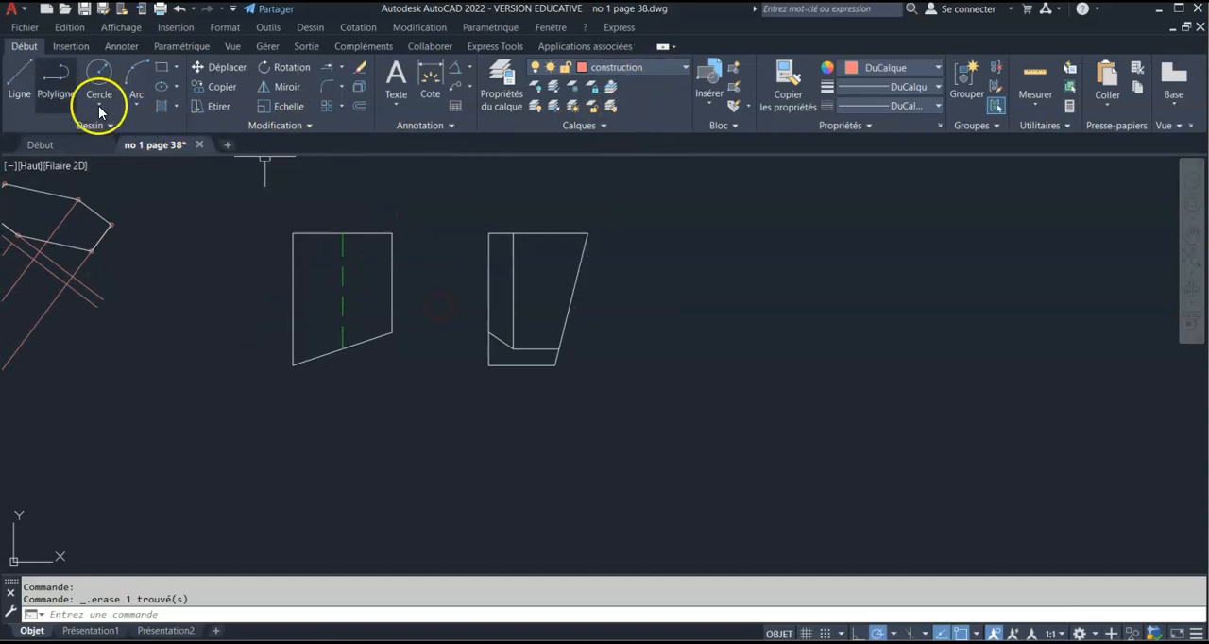
Draw a vertical construction line between the two views, running slightly past their upper and lower edges
left_click(21, 81)
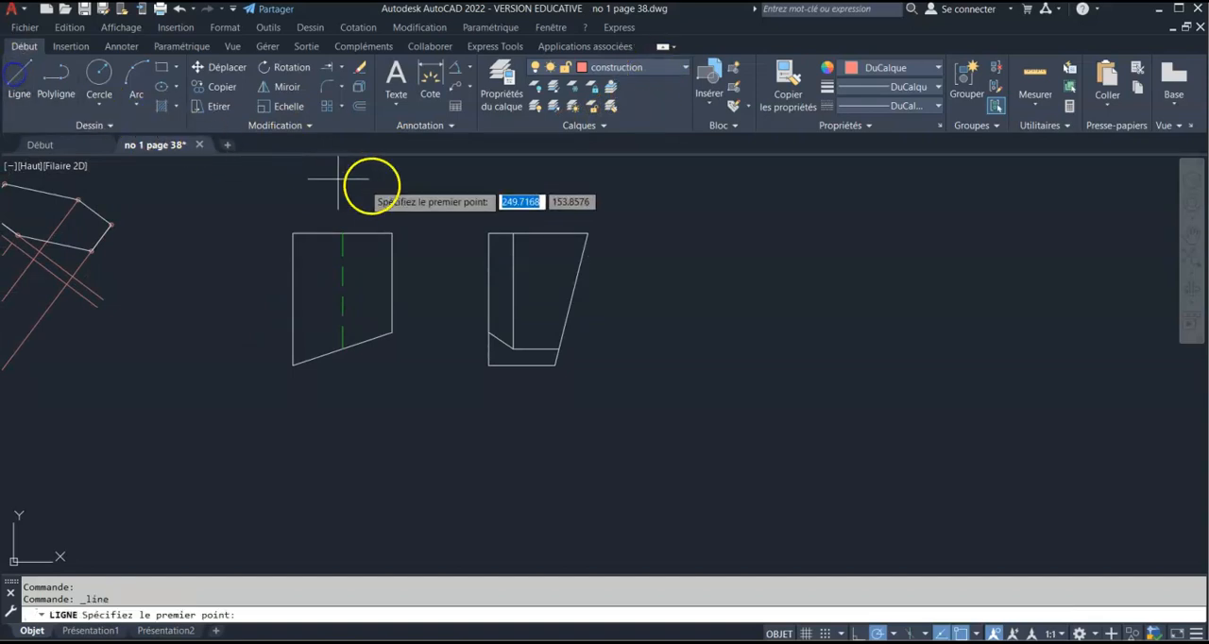
left_click(448, 206)
left_click(447, 382)
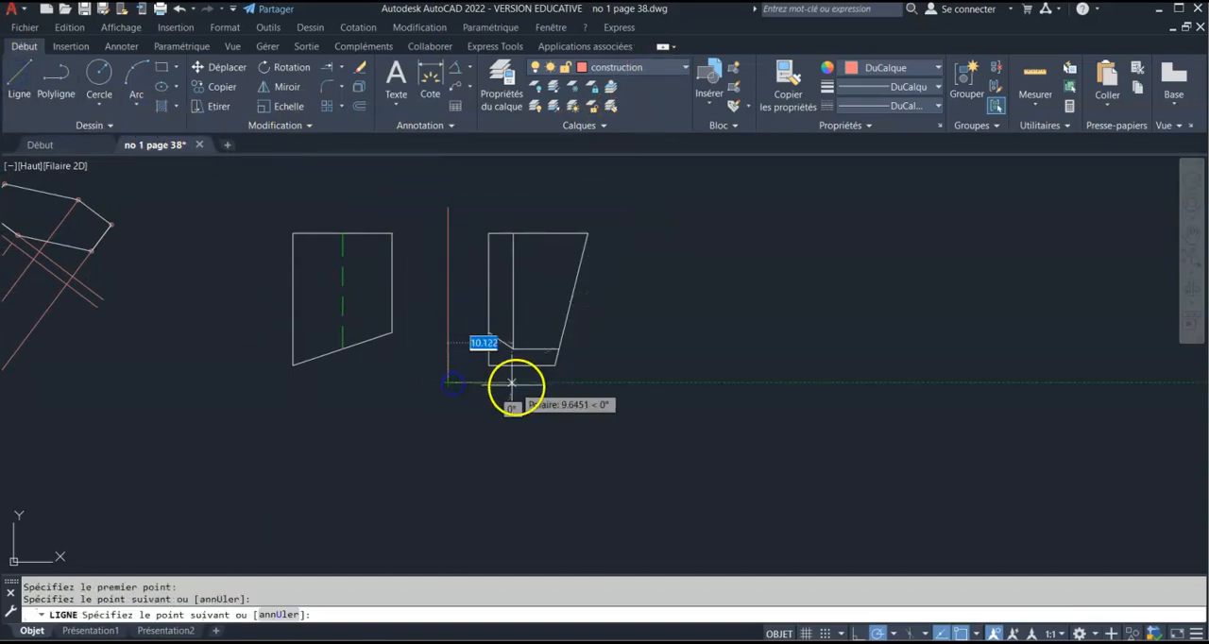
key("Return")
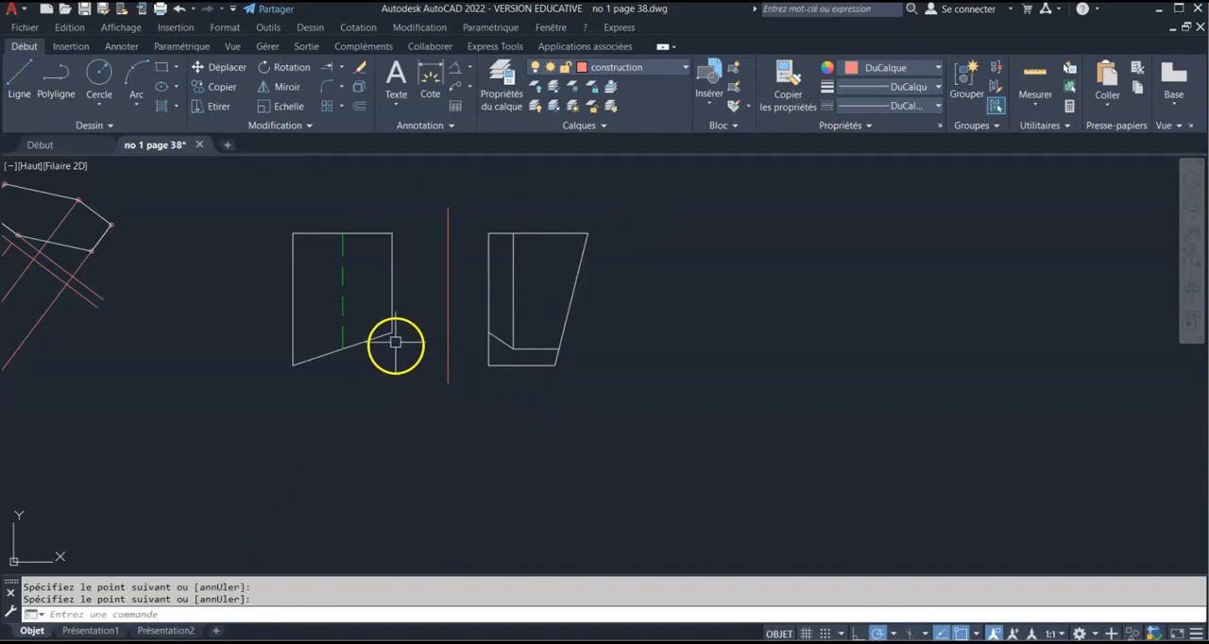
Offset the slanted bottom edge of the view with the dashed line downward by 15
left_click(360, 107)
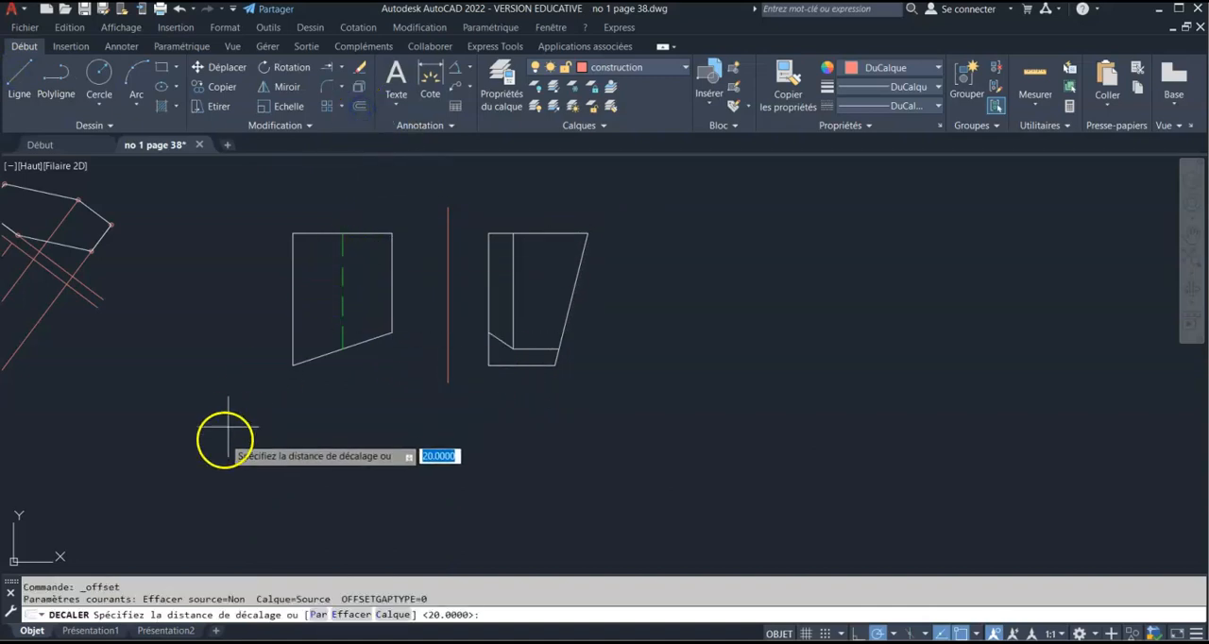
type("15")
key("Return")
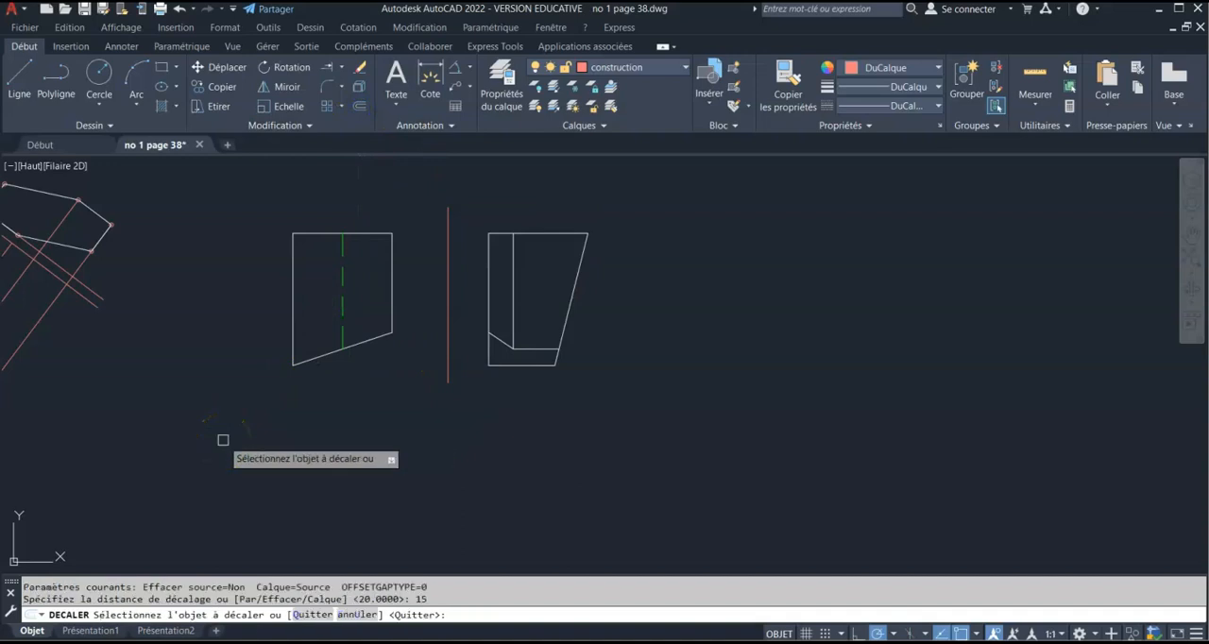
left_click(319, 356)
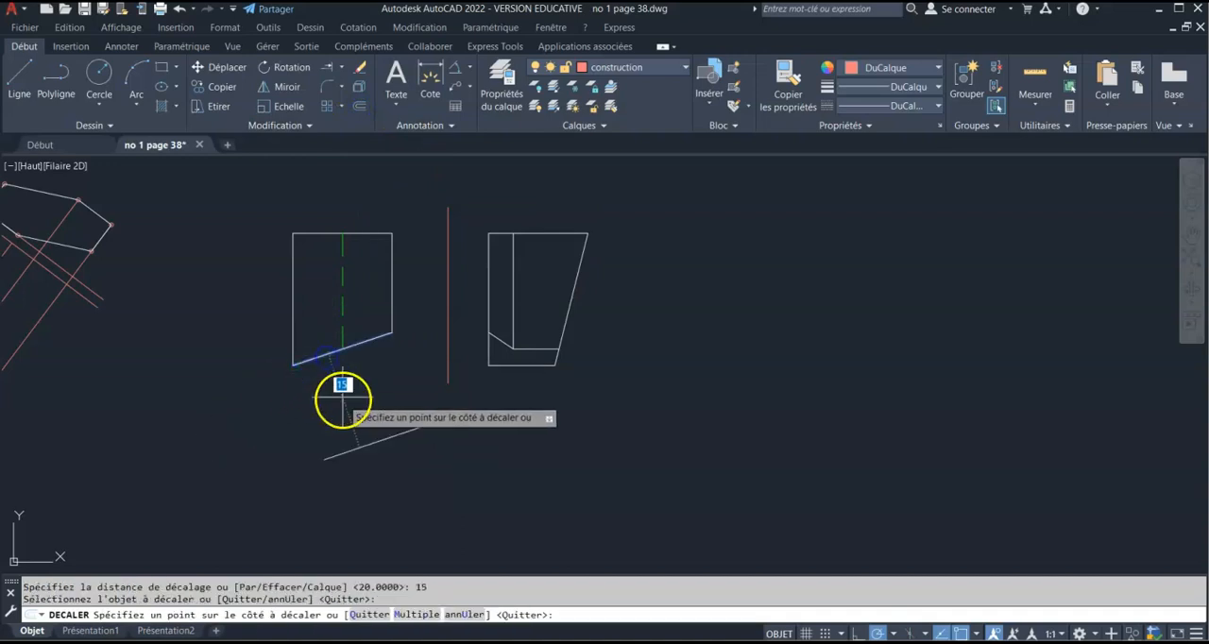
key("Return")
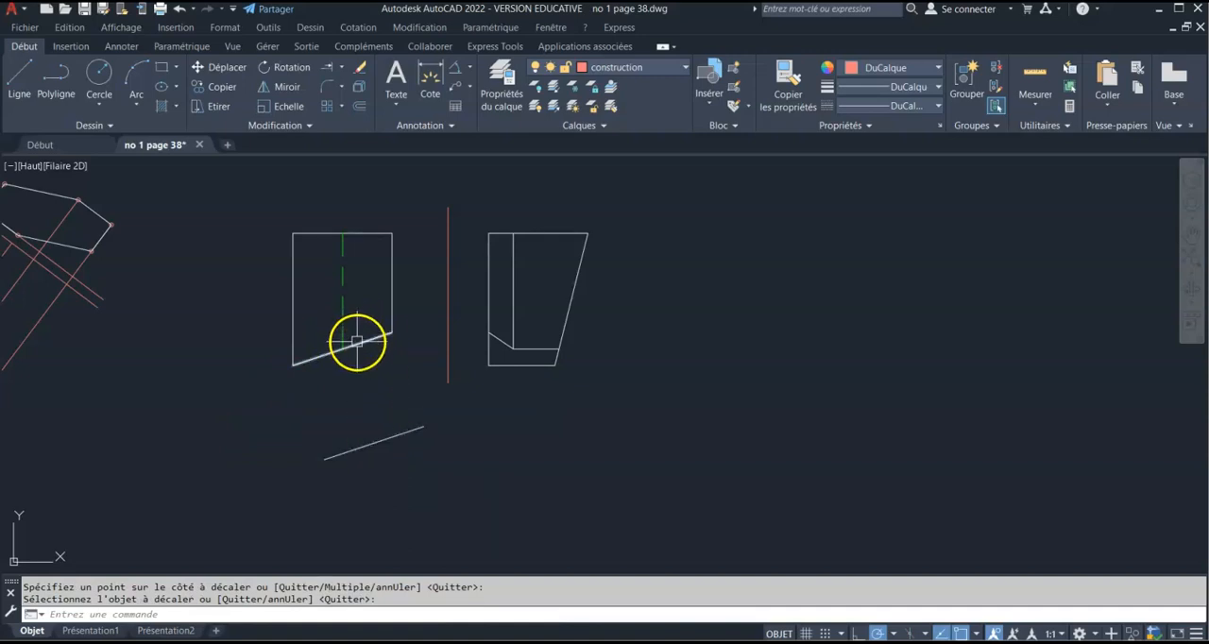
Match the offset line to the construction layer, using the vertical reference line as the destination object
left_click(372, 442)
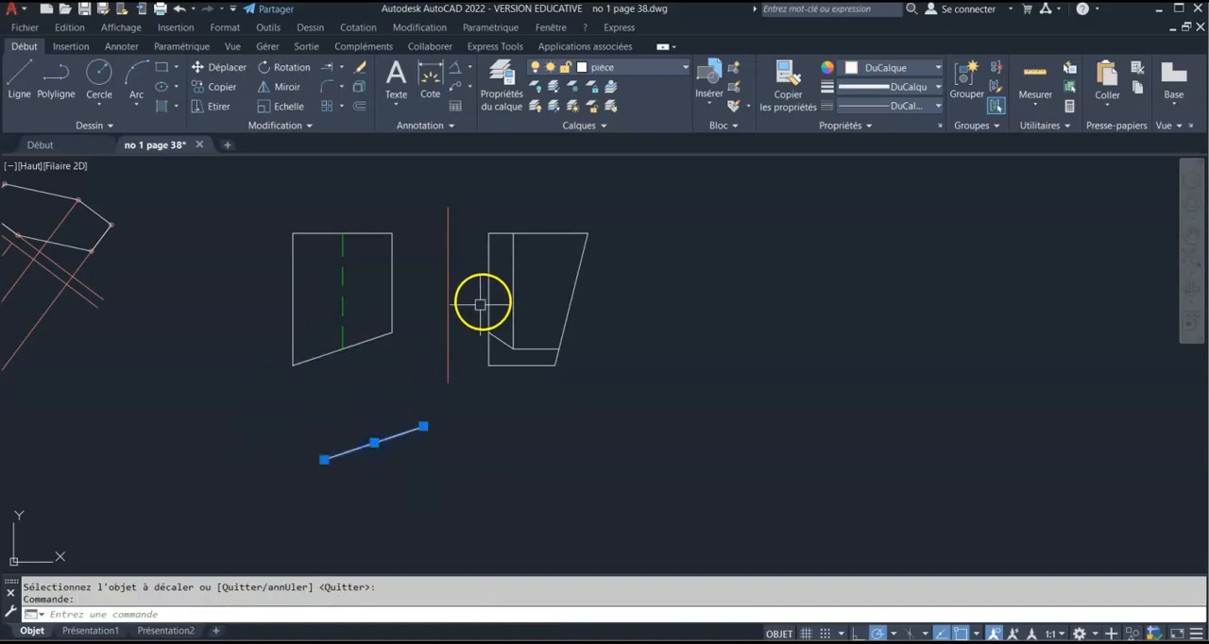
left_click(612, 110)
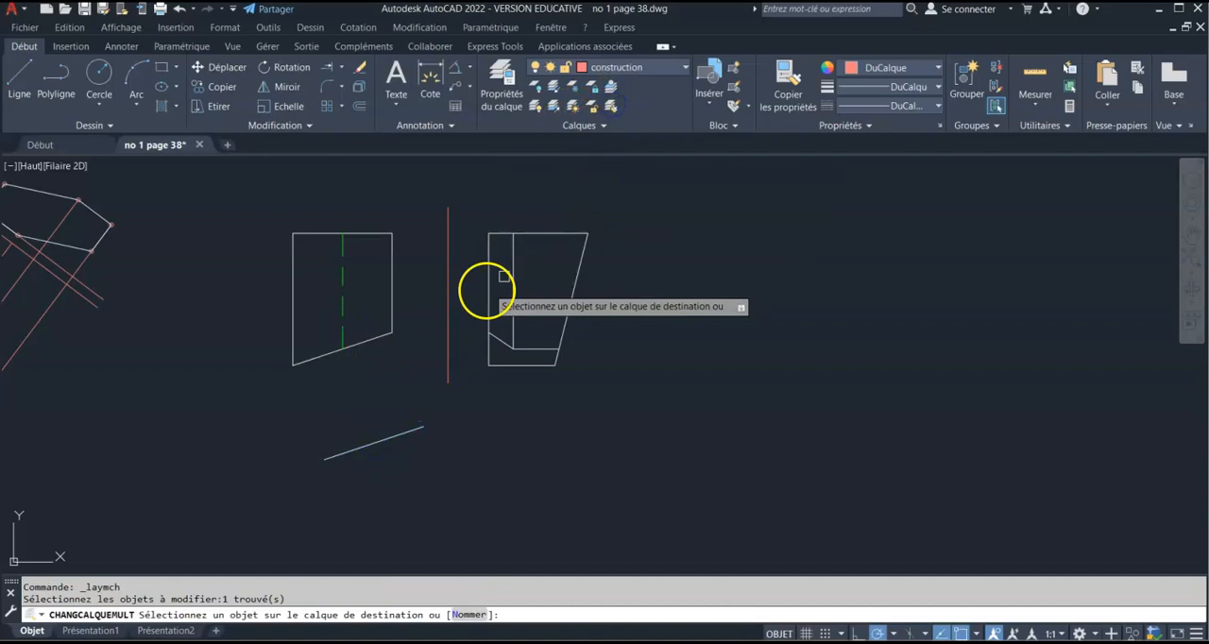
left_click(450, 298)
key("Escape")
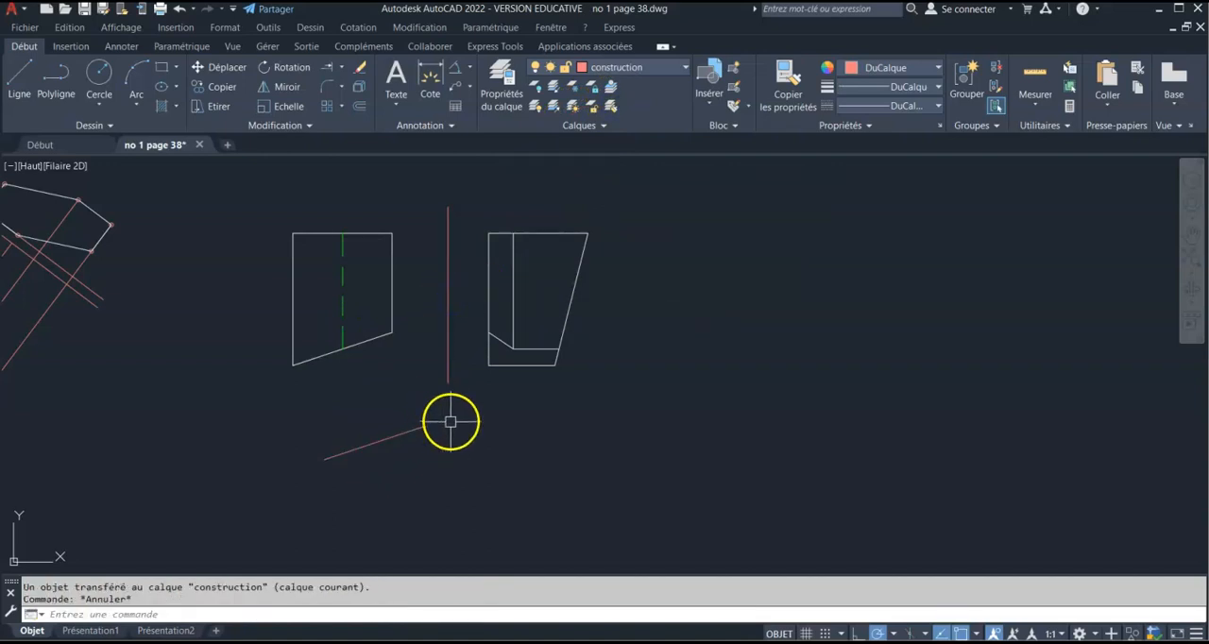
Lengthen the offset line at both ends along its own direction to a total length of about 22
scroll(398, 437, "up", 3)
left_click(425, 422)
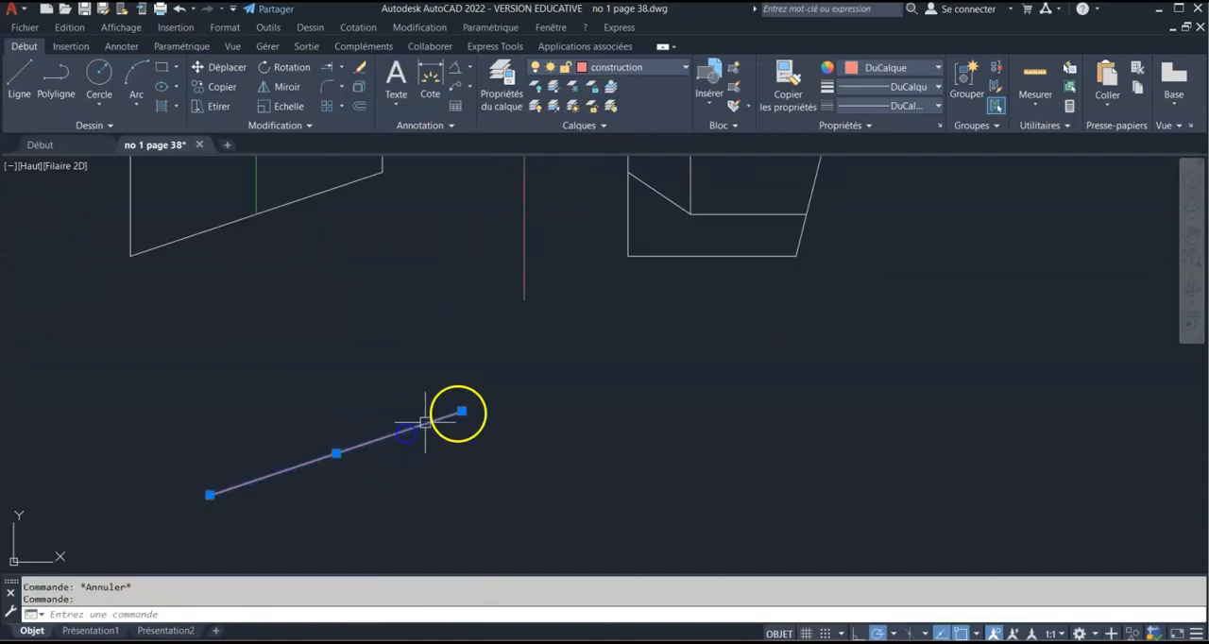
left_click(462, 411)
scroll(494, 399, "up", 2)
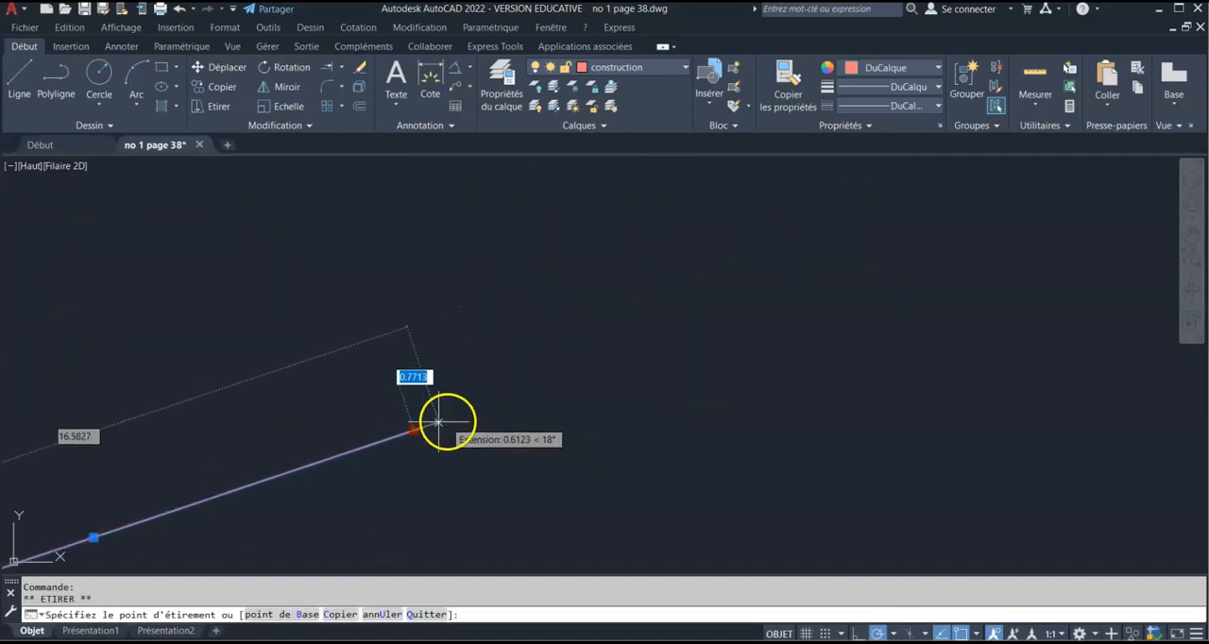
left_click(507, 400)
scroll(432, 444, "down", 2)
middle_click_drag(431, 445, 606, 386)
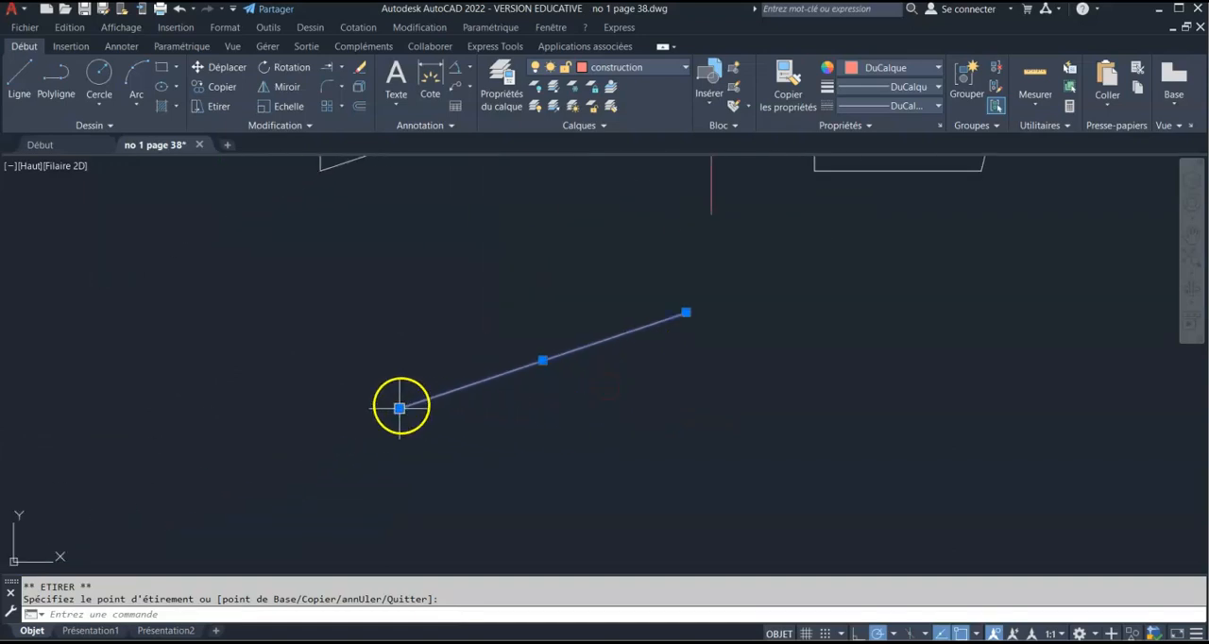
left_click(340, 427)
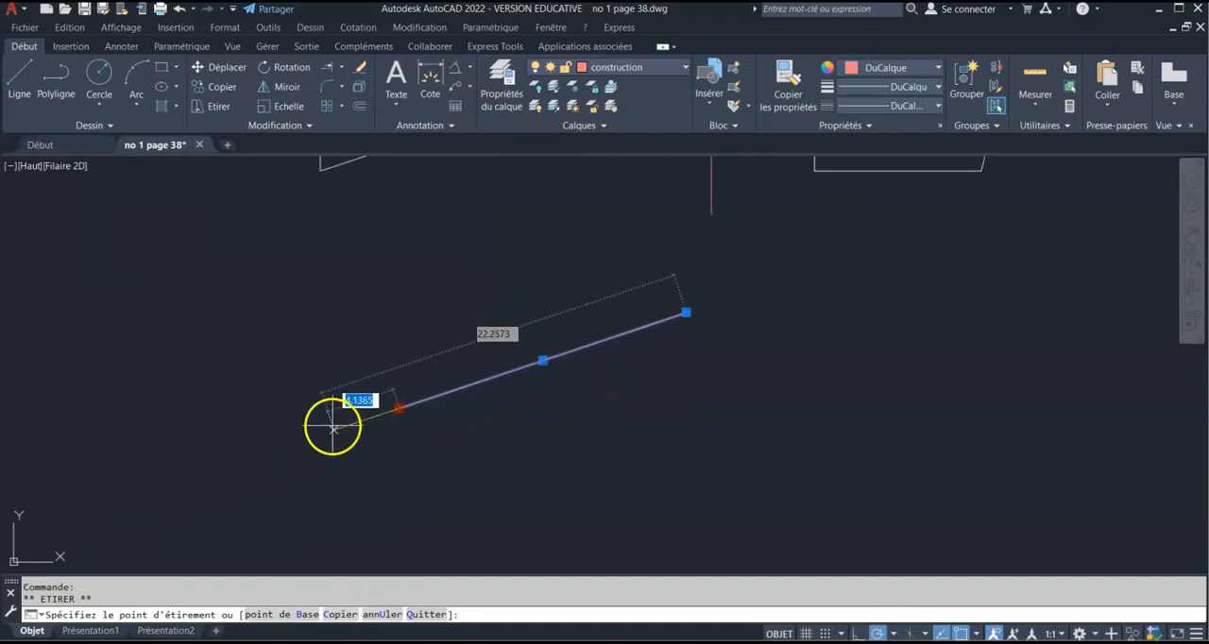
left_click(332, 428)
scroll(336, 363, "down", 4)
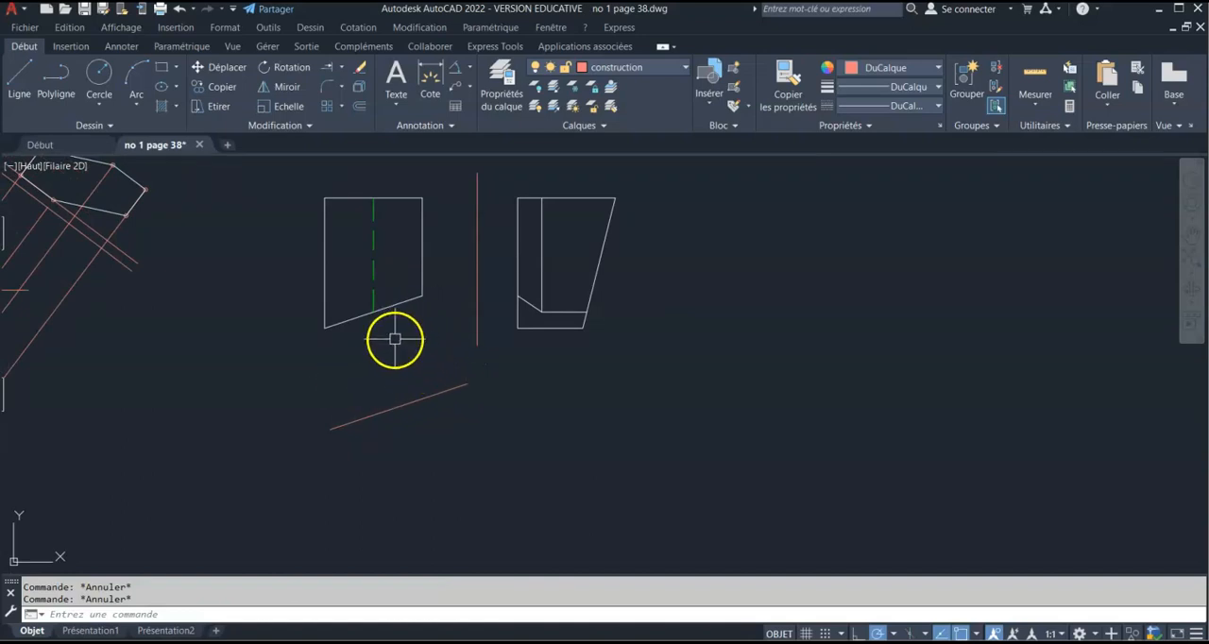
Draw a construction line from the lower-left corner of the view with the dashed line, perpendicular to the slanted reference line
left_click(19, 75)
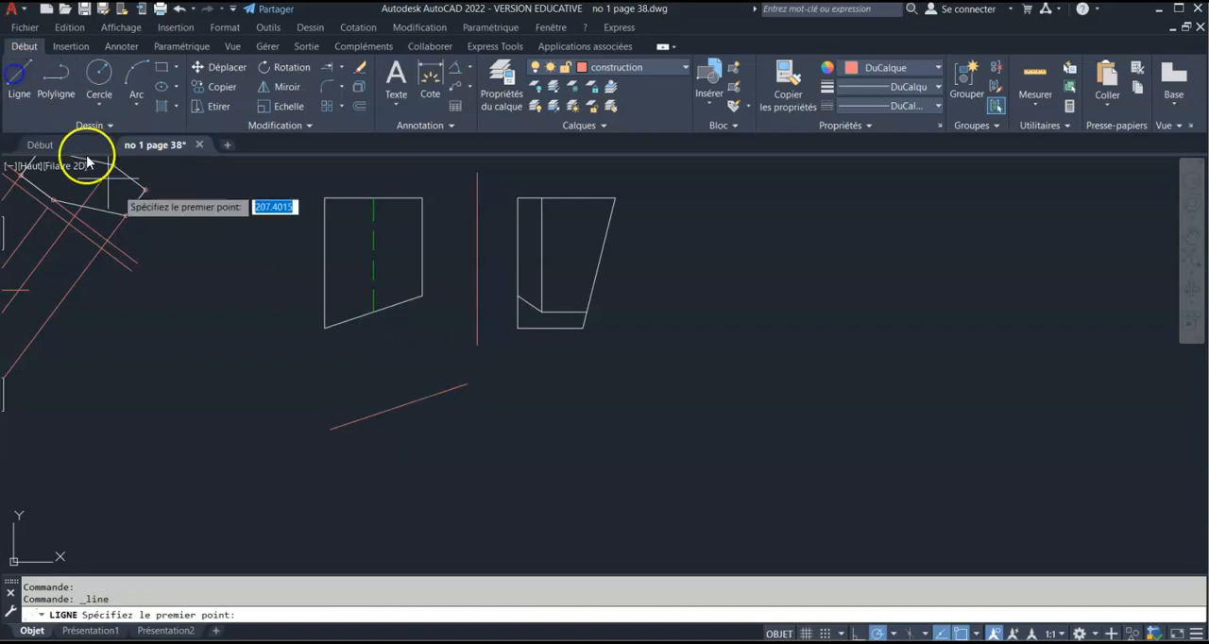
left_click(324, 327)
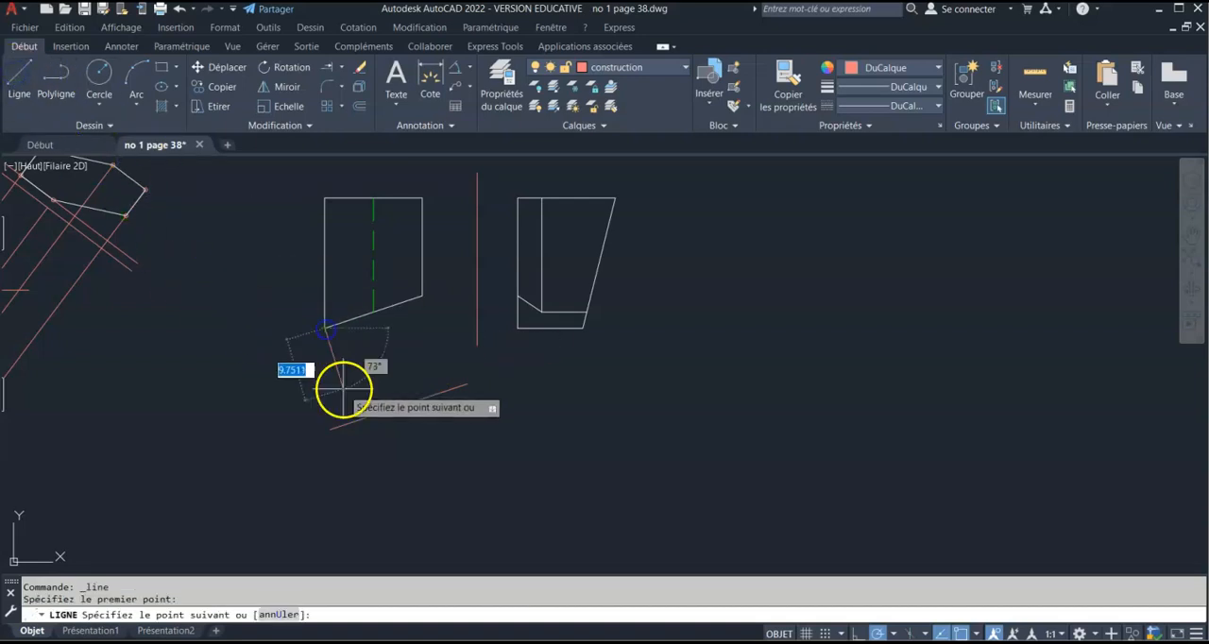
right_click(342, 388, "shift")
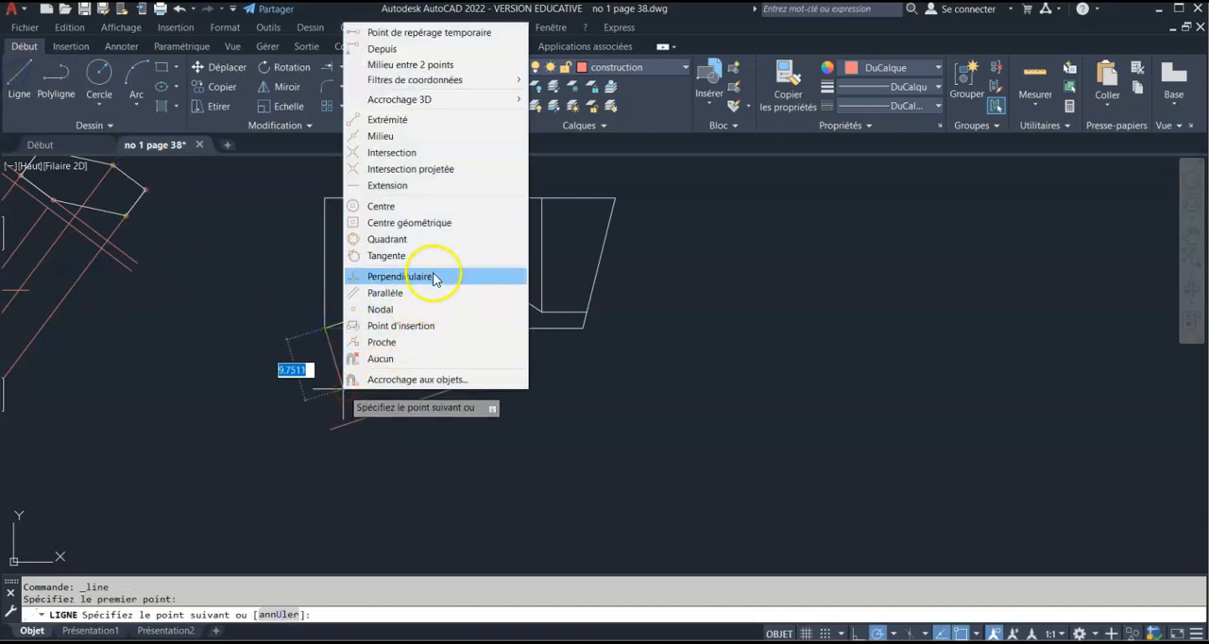
left_click(432, 274)
left_click(405, 404)
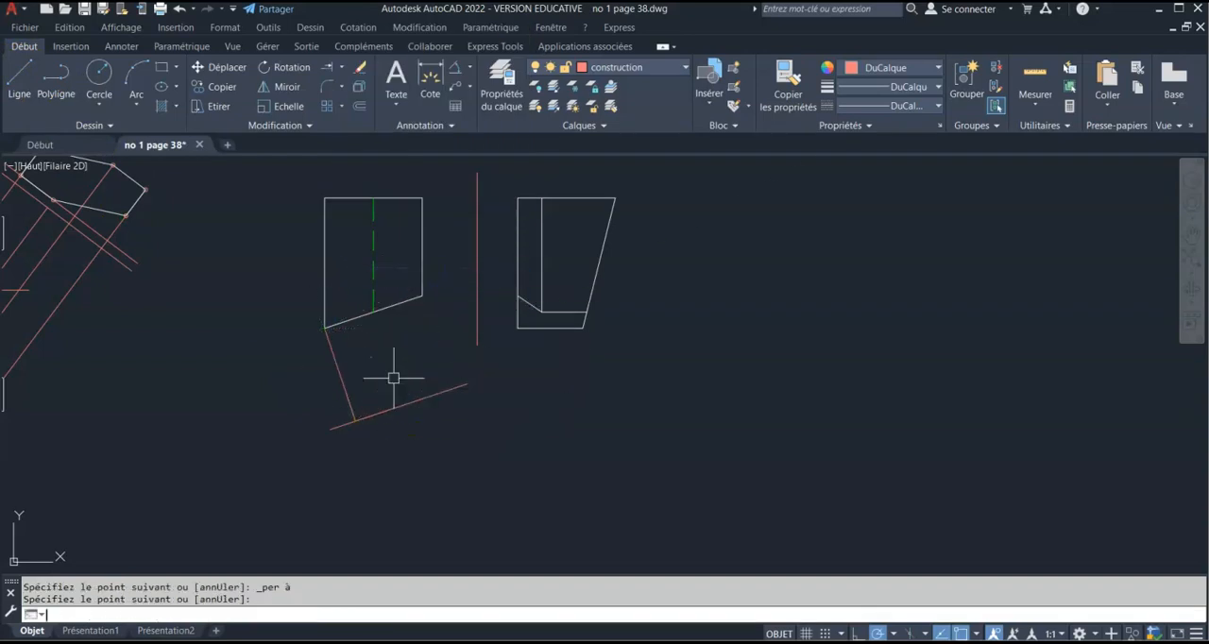
key("Return")
Copy the perpendicular projection line from its upper end to the dashed line's lower end and to the slanted edge's right end
left_click(336, 360)
left_click(324, 326)
right_click(324, 327)
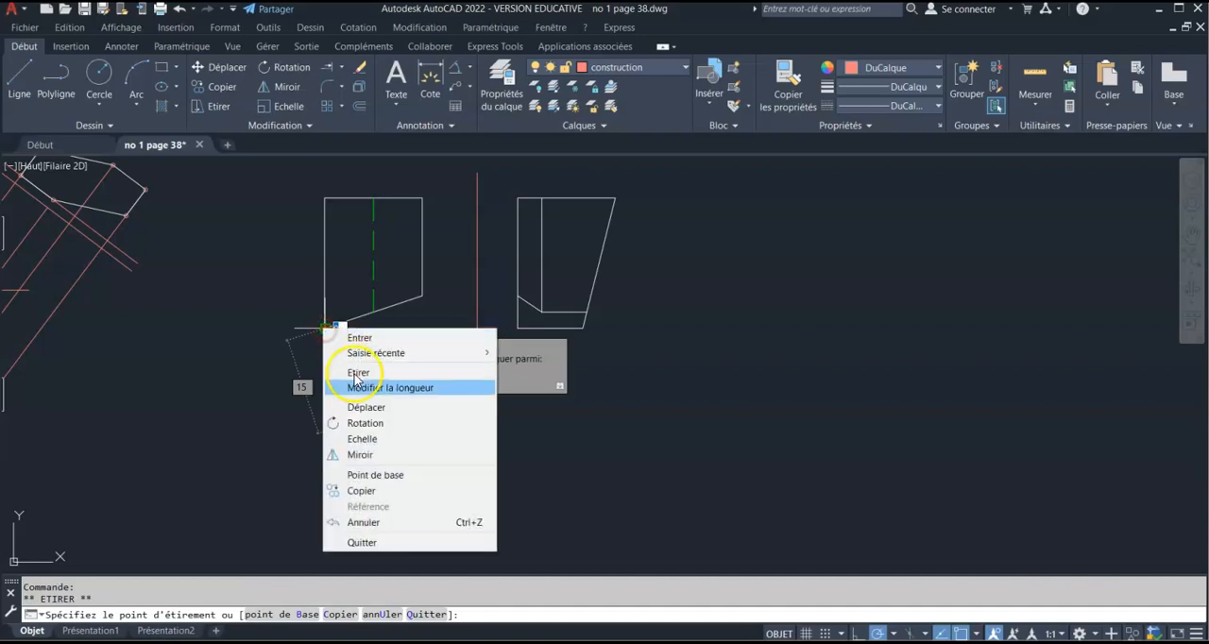
left_click(375, 410)
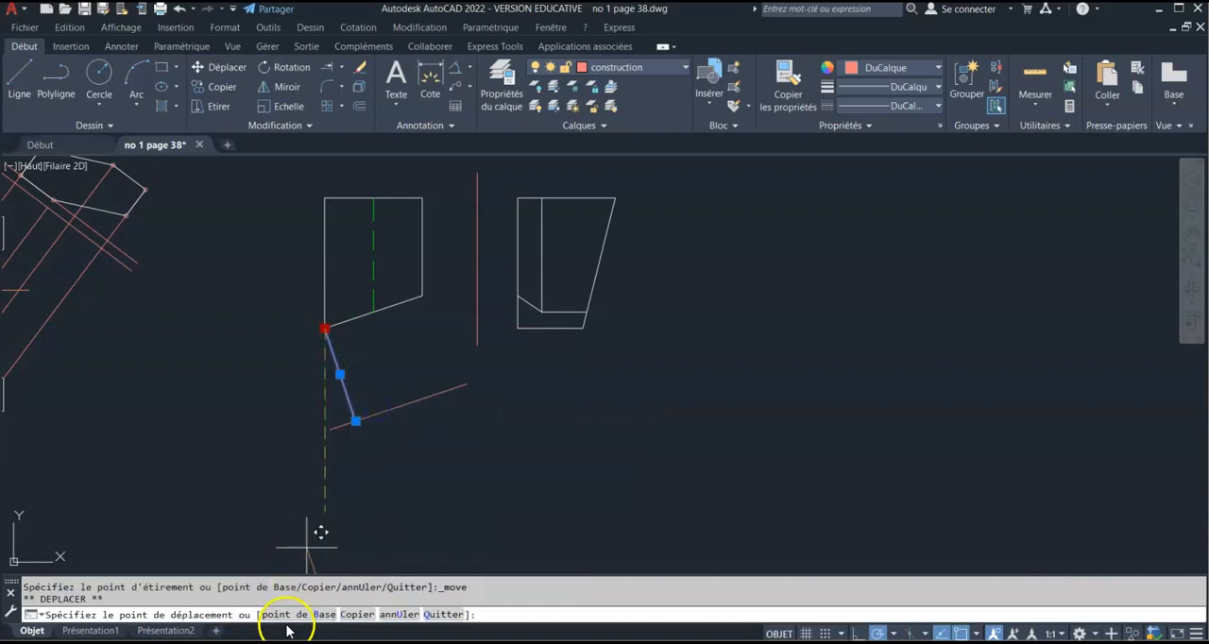
left_click(357, 615)
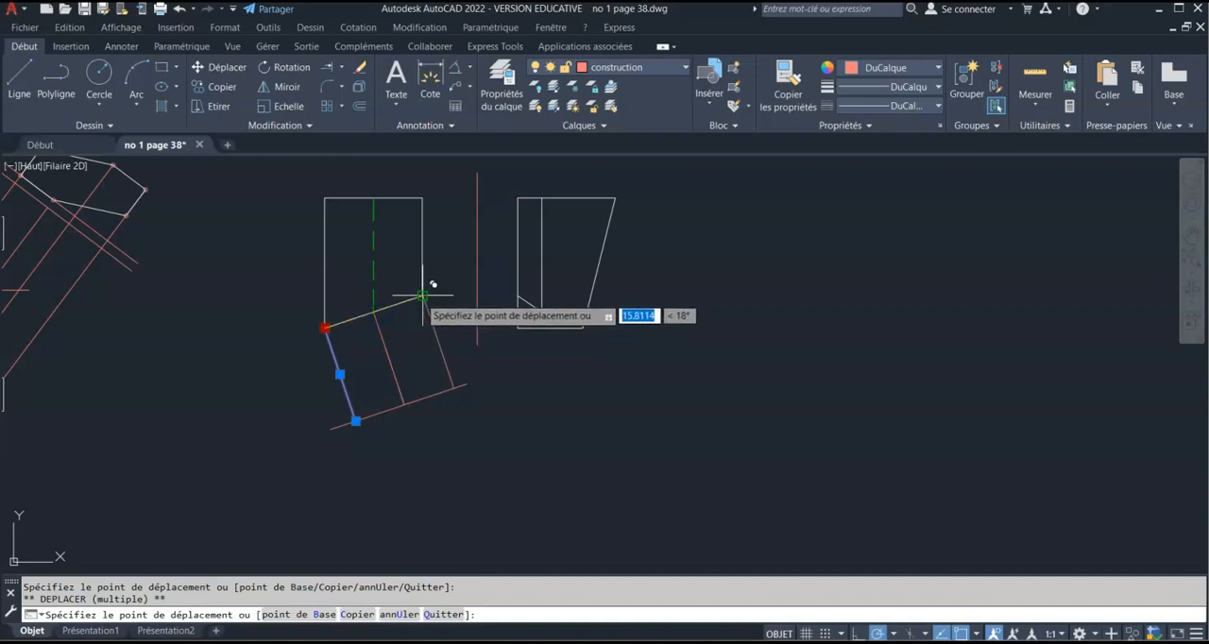
key("Escape")
key("Escape")
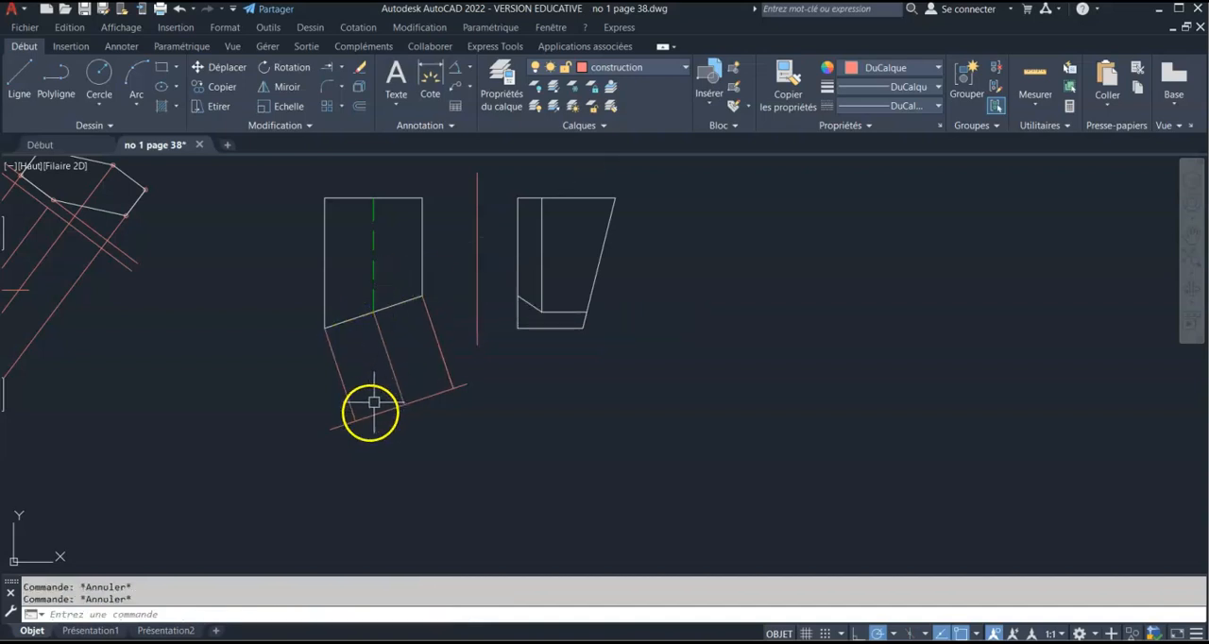
scroll(384, 408, "up", 4)
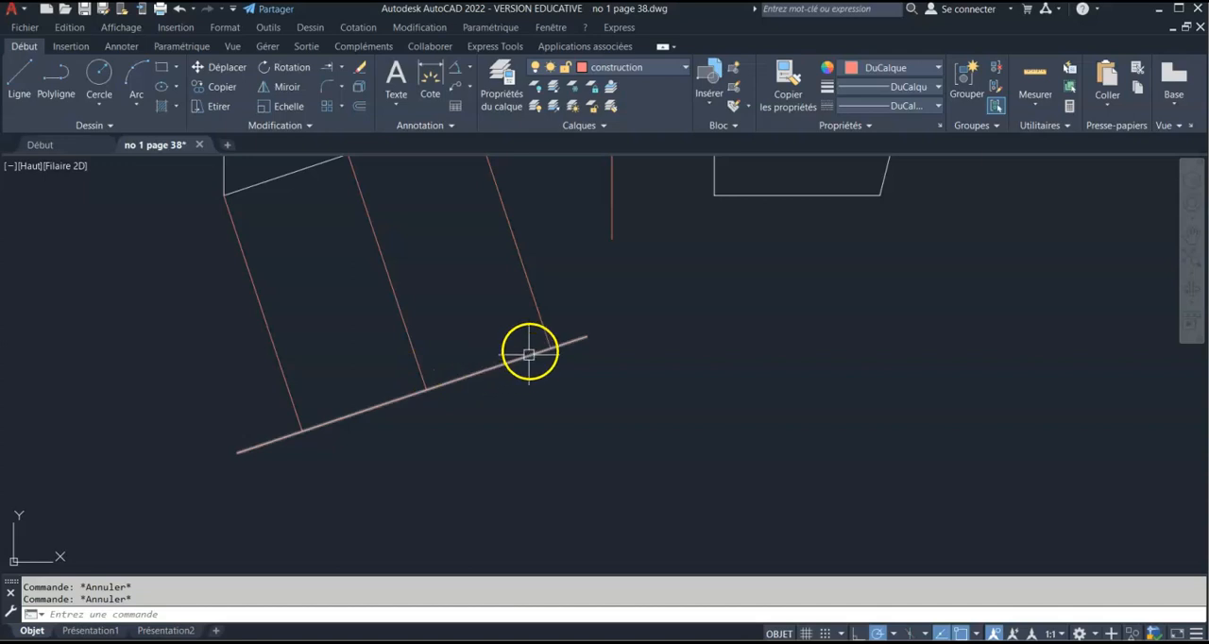
scroll(510, 347, "down", 4)
middle_click_drag(481, 313, 415, 363)
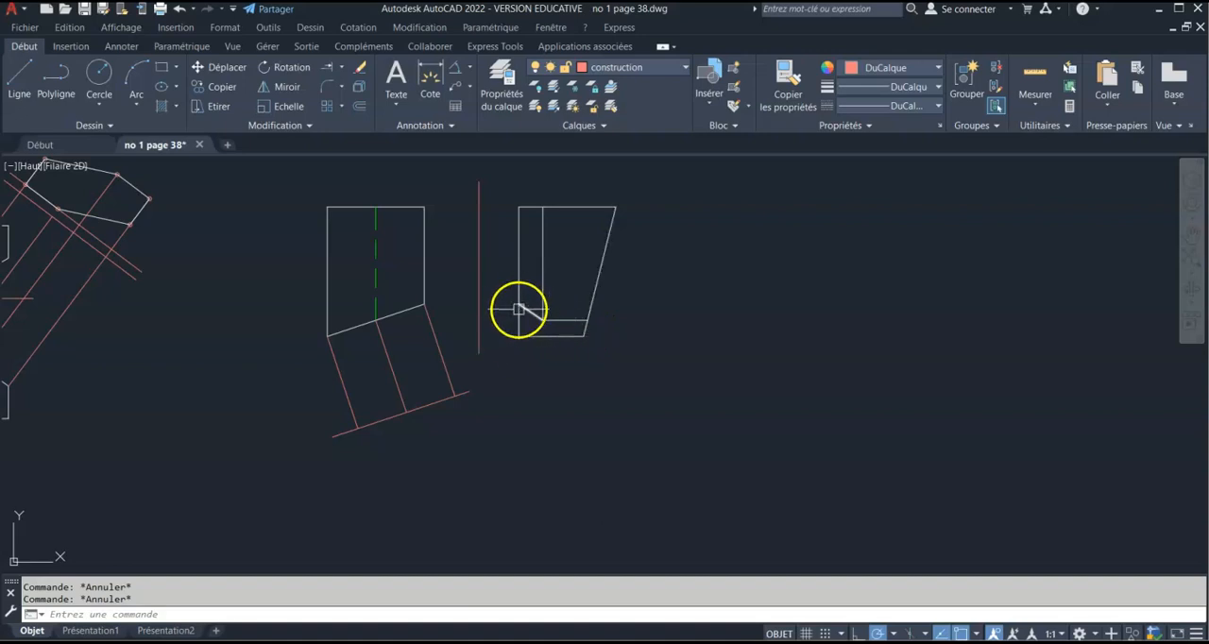
left_click(359, 106)
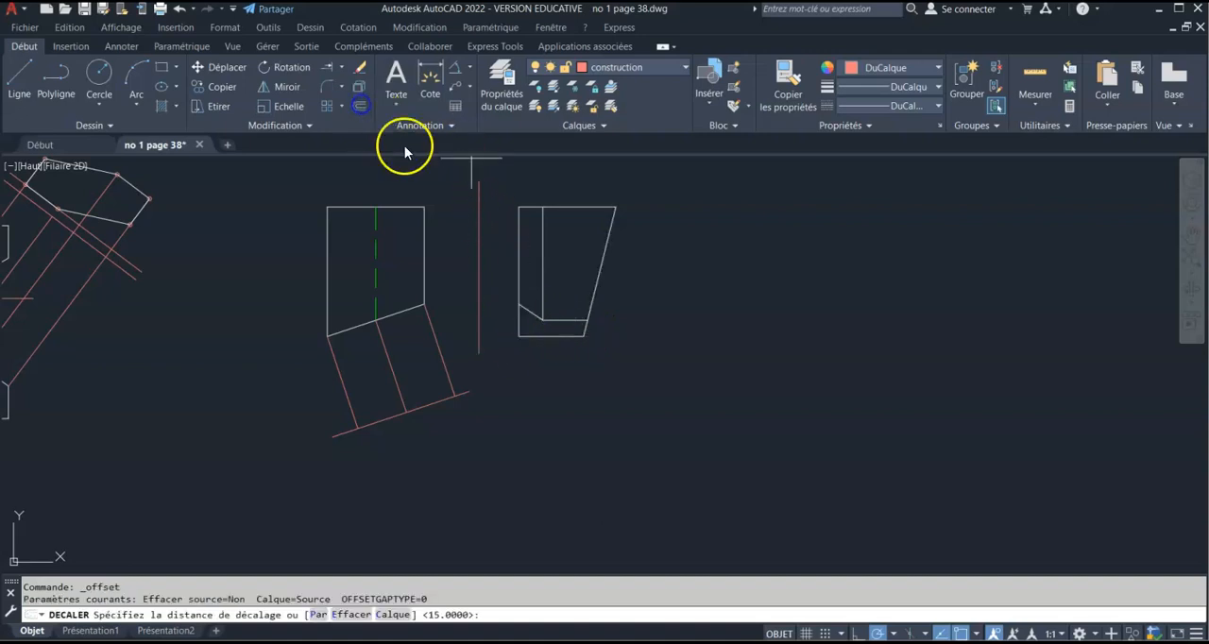
scroll(495, 312, "up", 4)
left_click(496, 394)
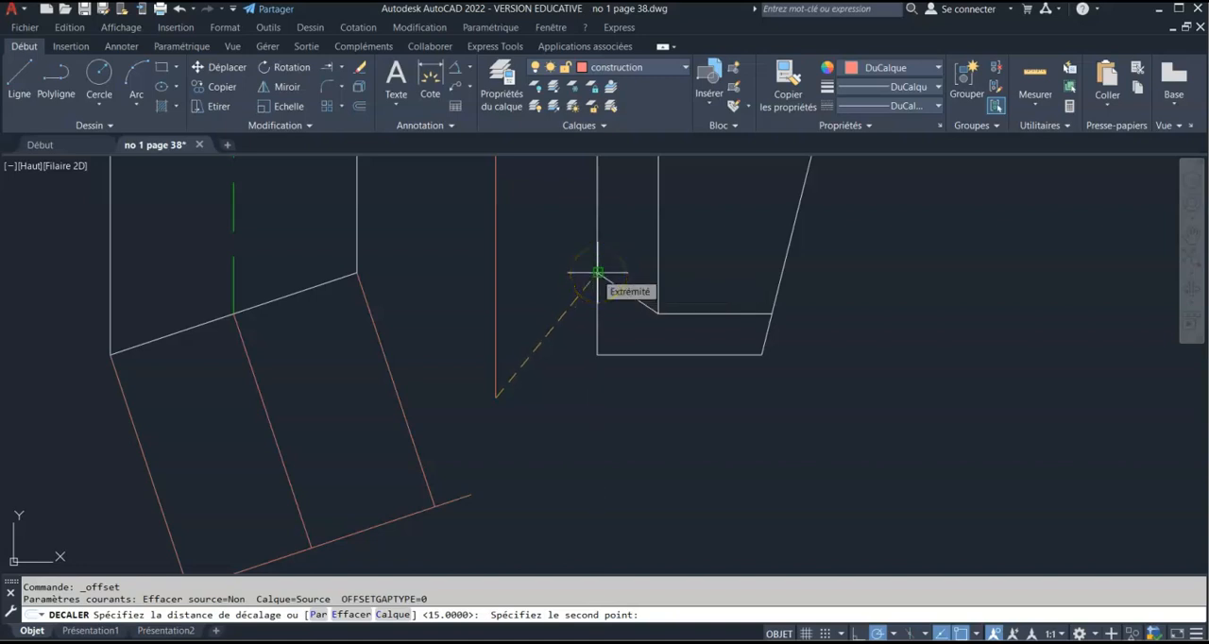
key("Escape")
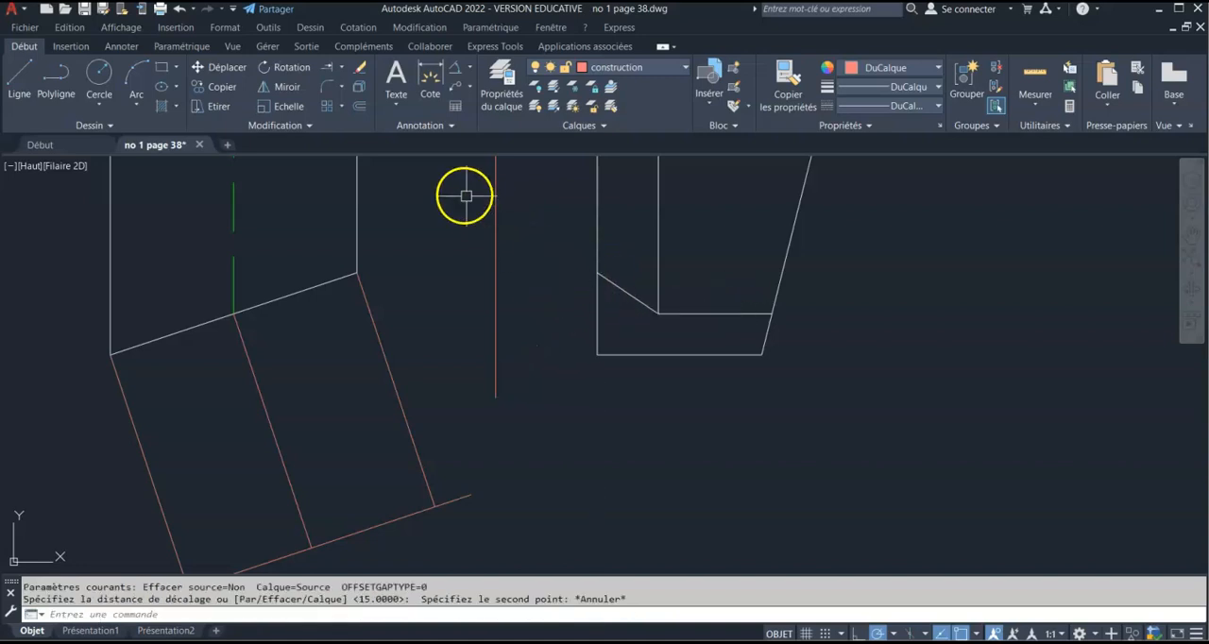
Try to take an offset distance horizontally from the upper end of the right view's short slanted edge to the vertical reference line
left_click(358, 106)
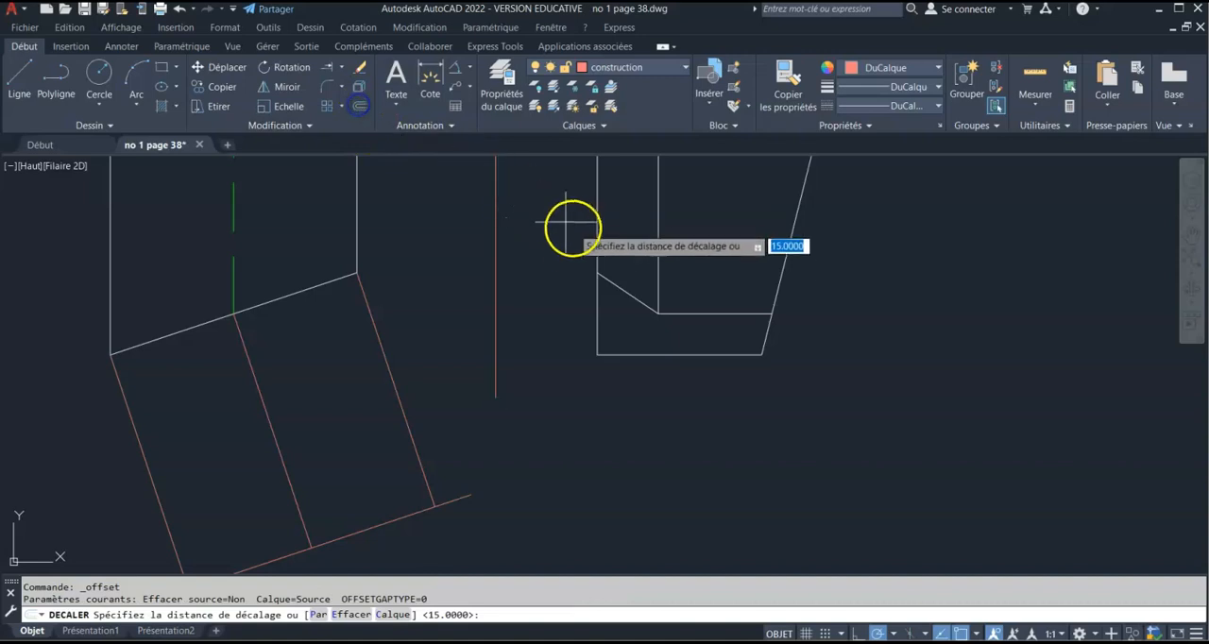
left_click(597, 274)
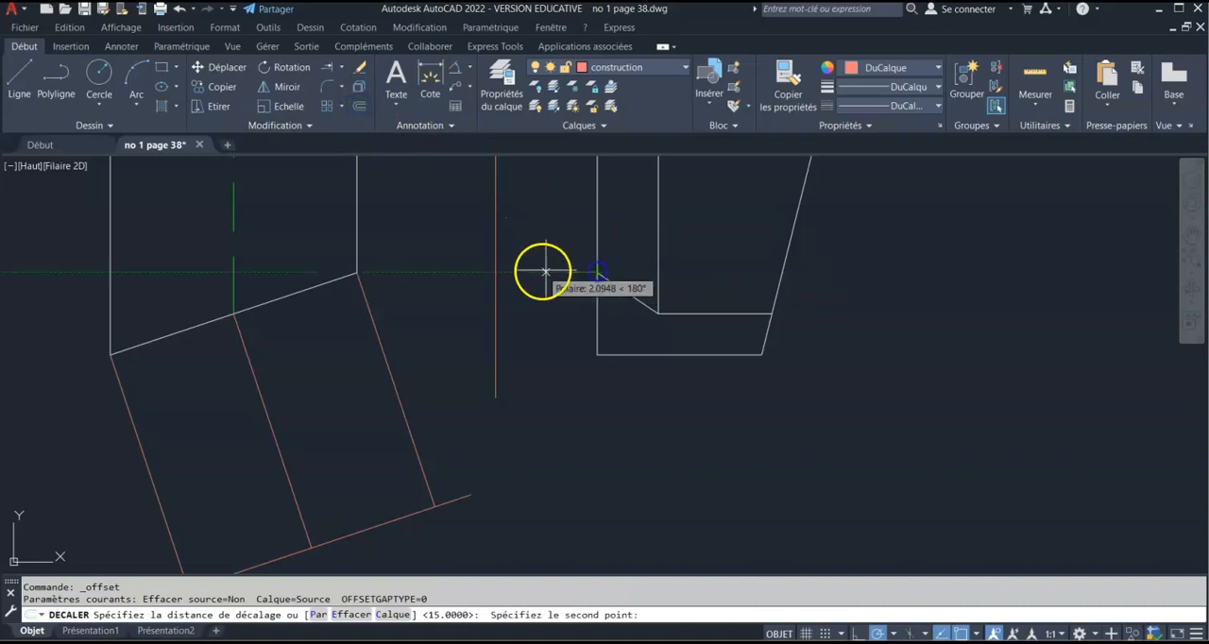
left_click(495, 273)
scroll(518, 348, "down", 2)
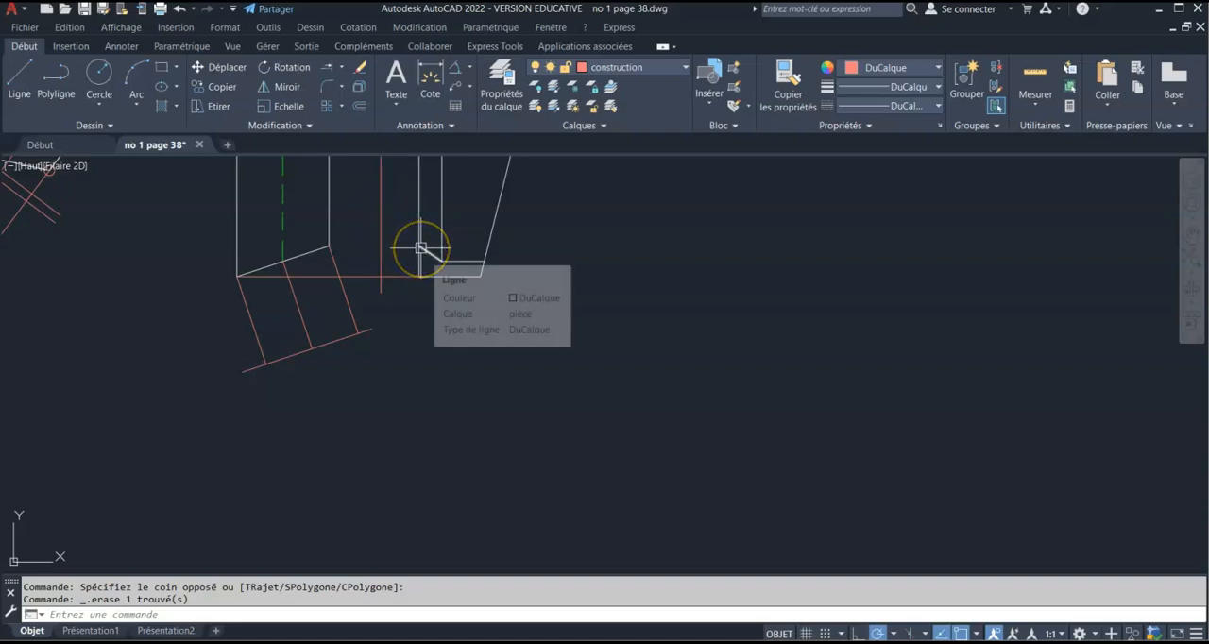
Offset the slanted reference line downward by about 6.18, picked from the short slanted edge's upper end to the vertical reference line
left_click(359, 106)
left_click(419, 246)
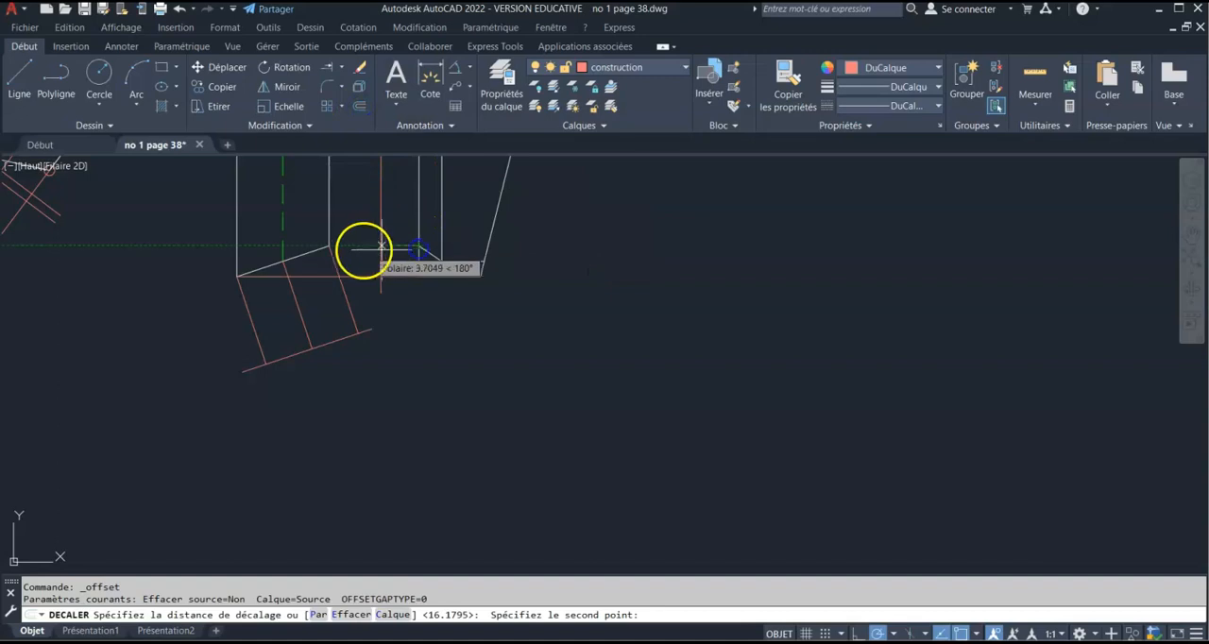
left_click(373, 246)
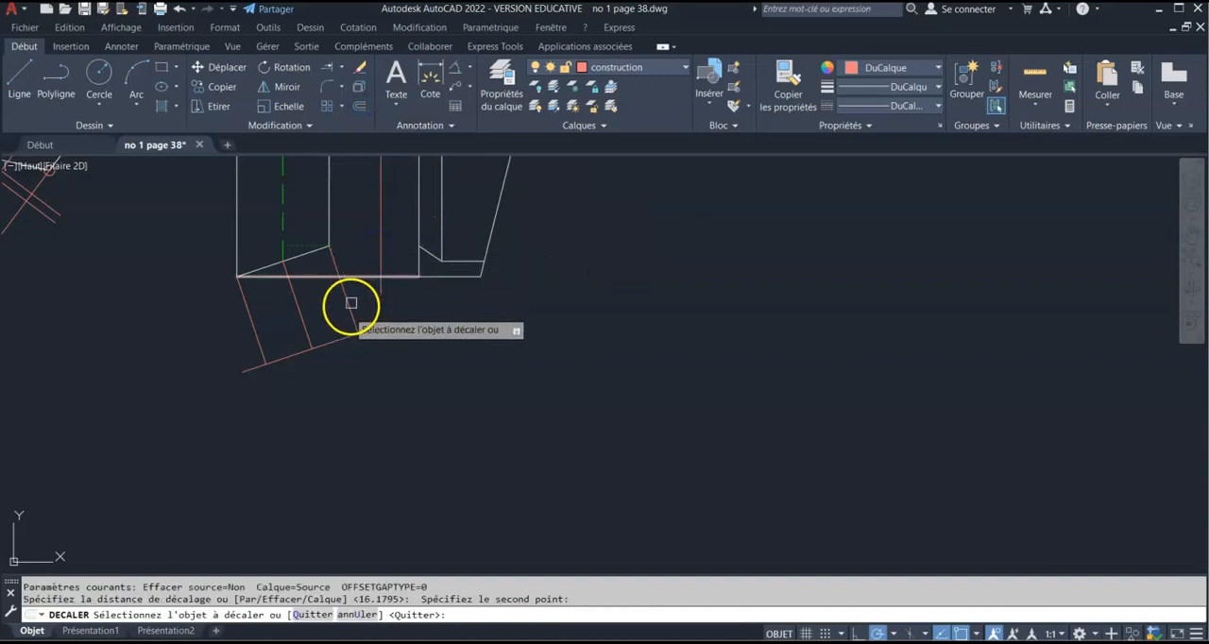
left_click(336, 342)
left_click(332, 368)
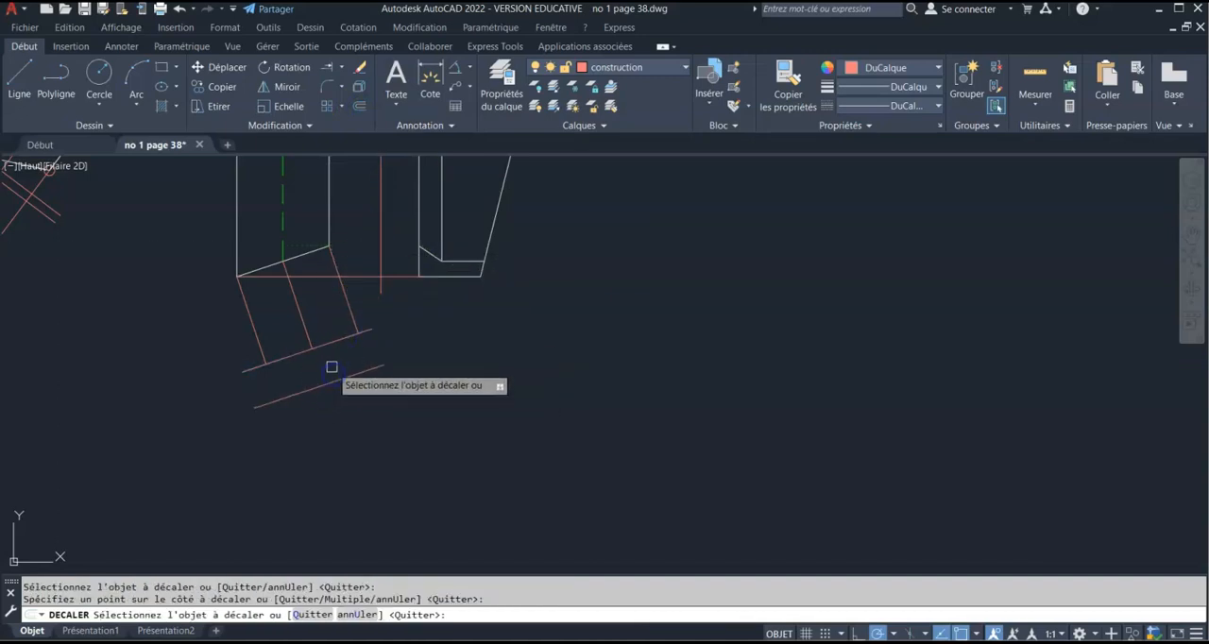
key("Return")
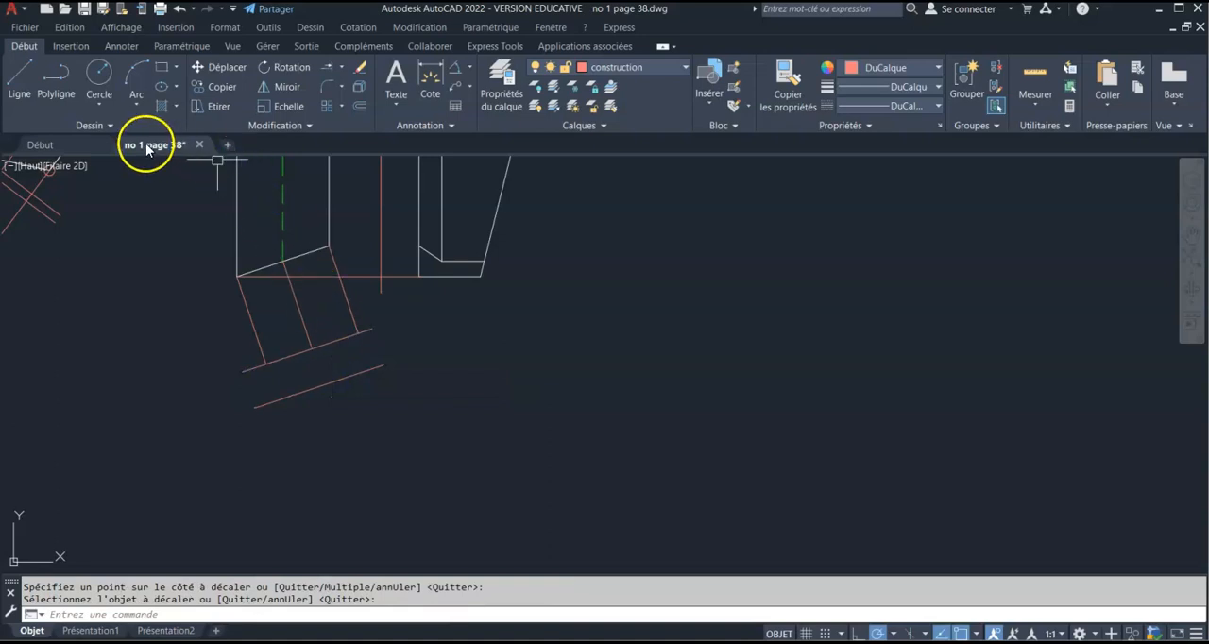
Place a point where the right projection line's extension meets the offset line, and erase that offset line
left_click(123, 128)
left_click(92, 146)
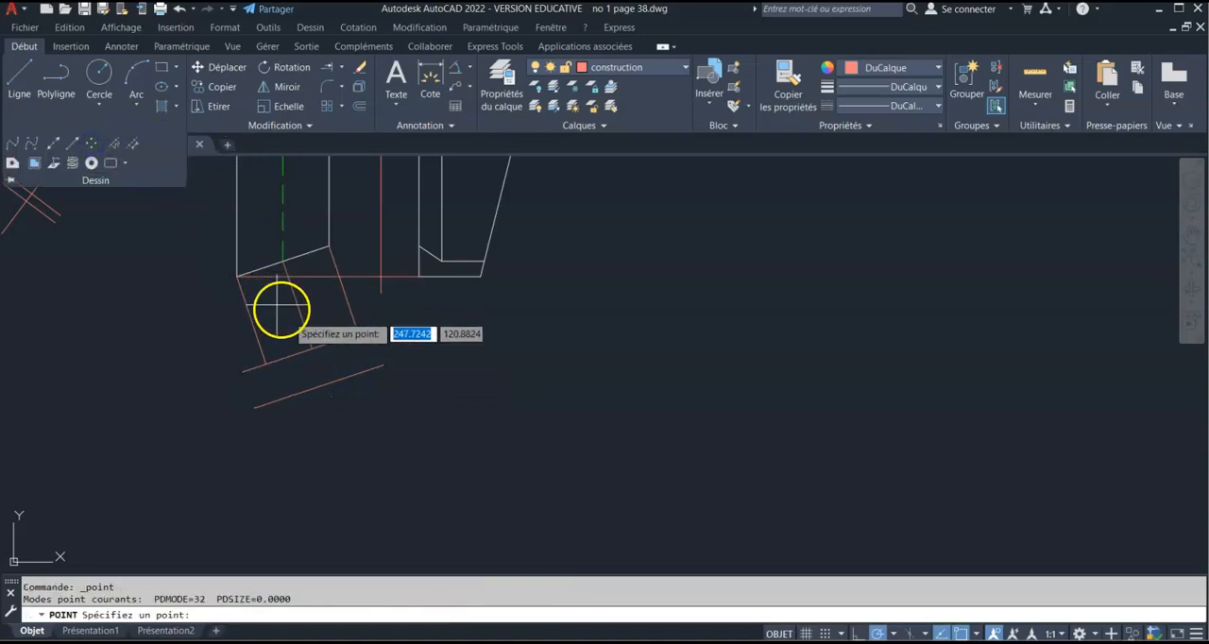
left_click(370, 369)
key("Escape")
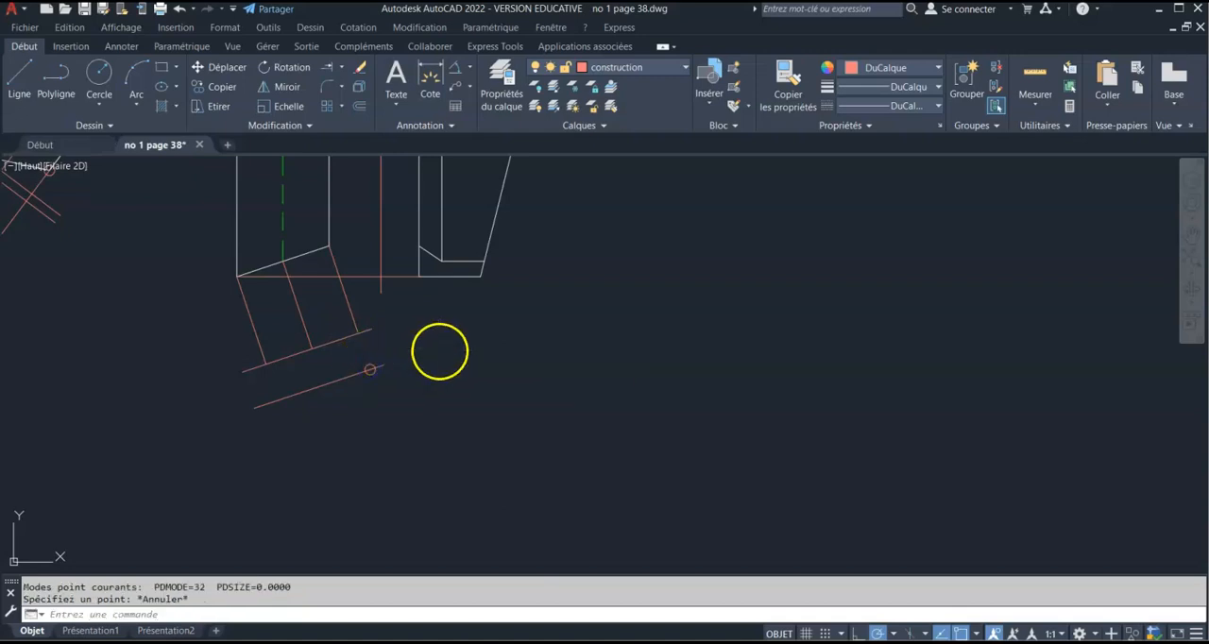
left_click(344, 377)
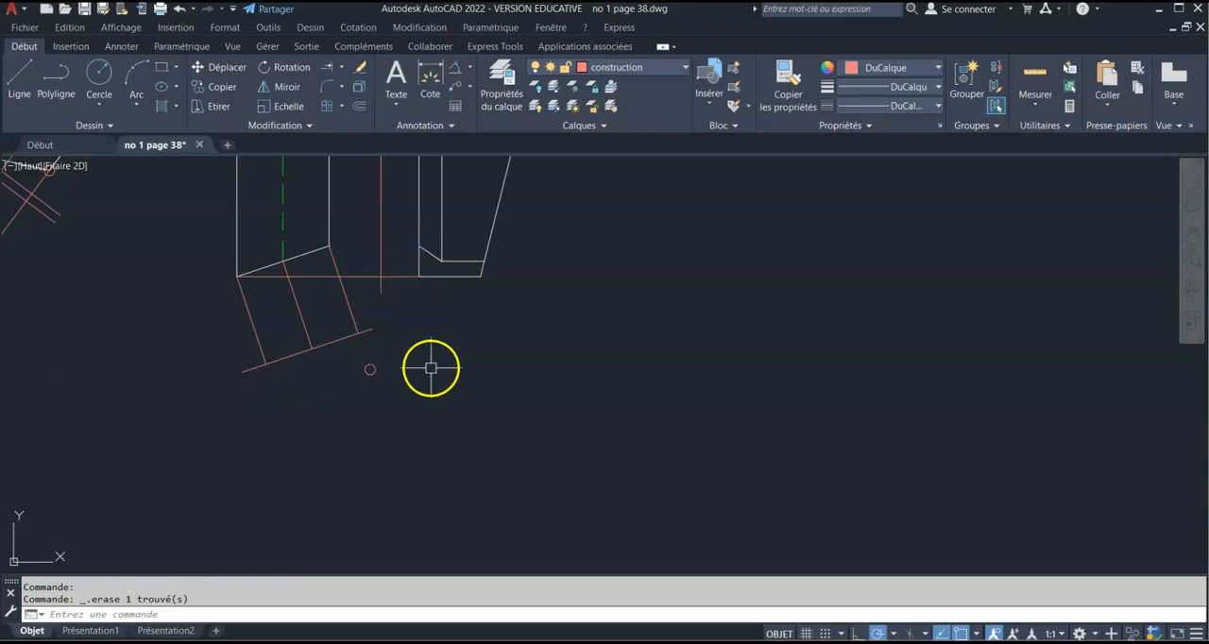
Offset the slanted reference line downward by about 9.9, picked from the short slanted edge's lower end to the vertical reference line
left_click(360, 108)
left_click(441, 260)
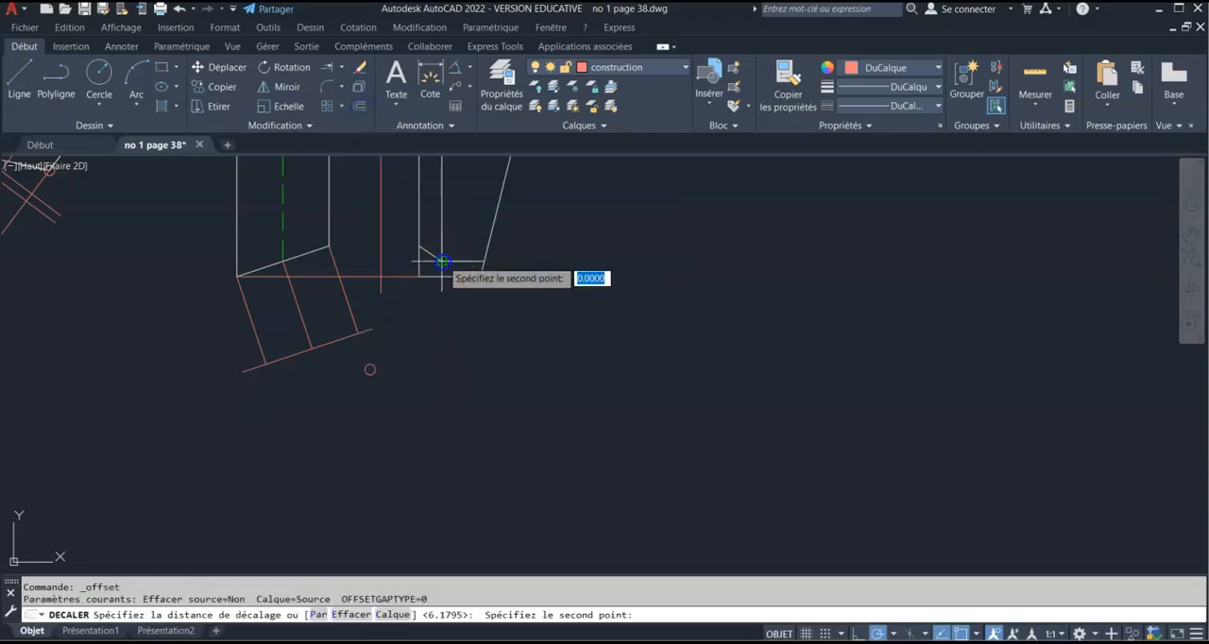
left_click(384, 262)
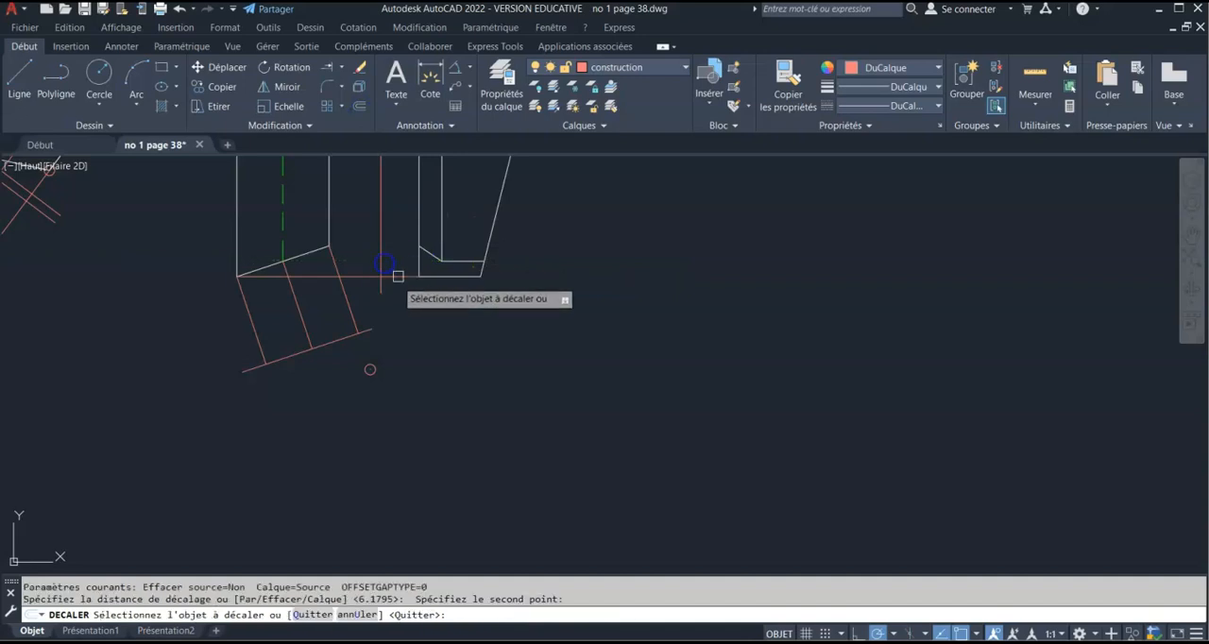
left_click(344, 332)
left_click(327, 361)
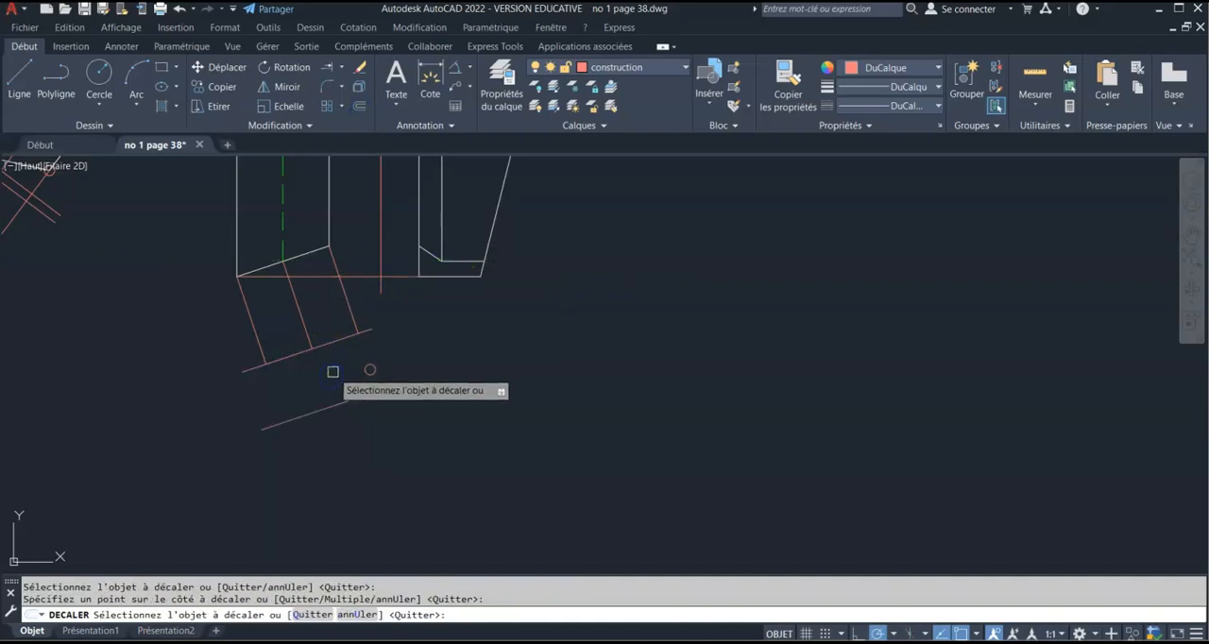
key("Escape")
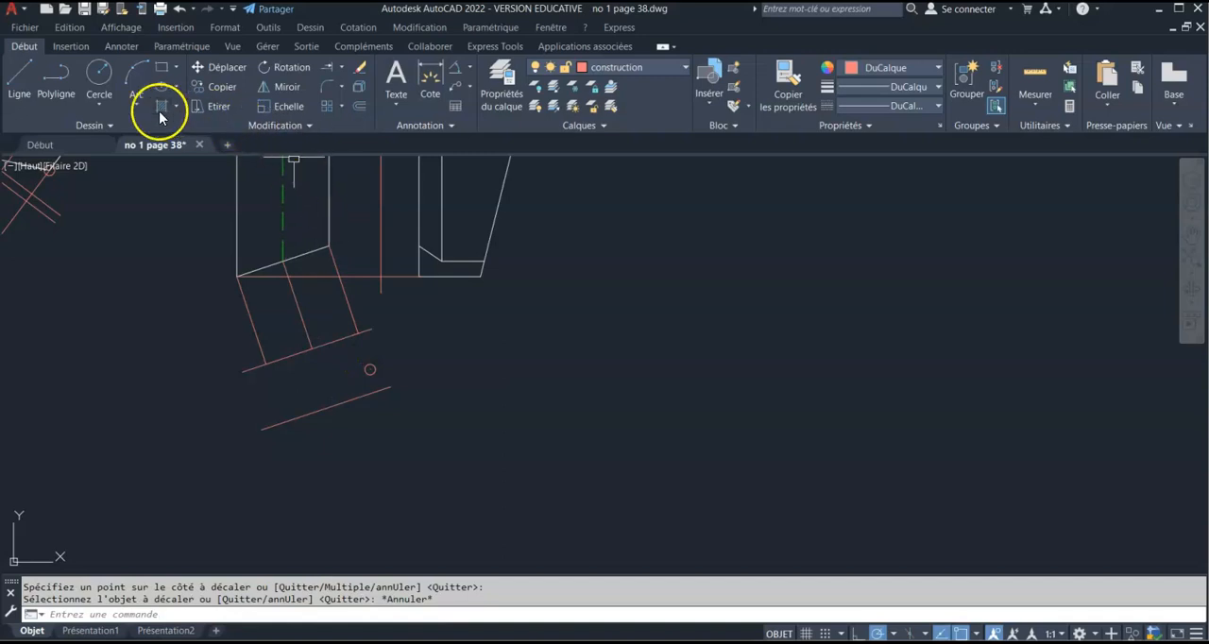
Place a point where the middle projection line's extension meets the offset line, and erase that offset line
left_click(122, 126)
left_click(92, 144)
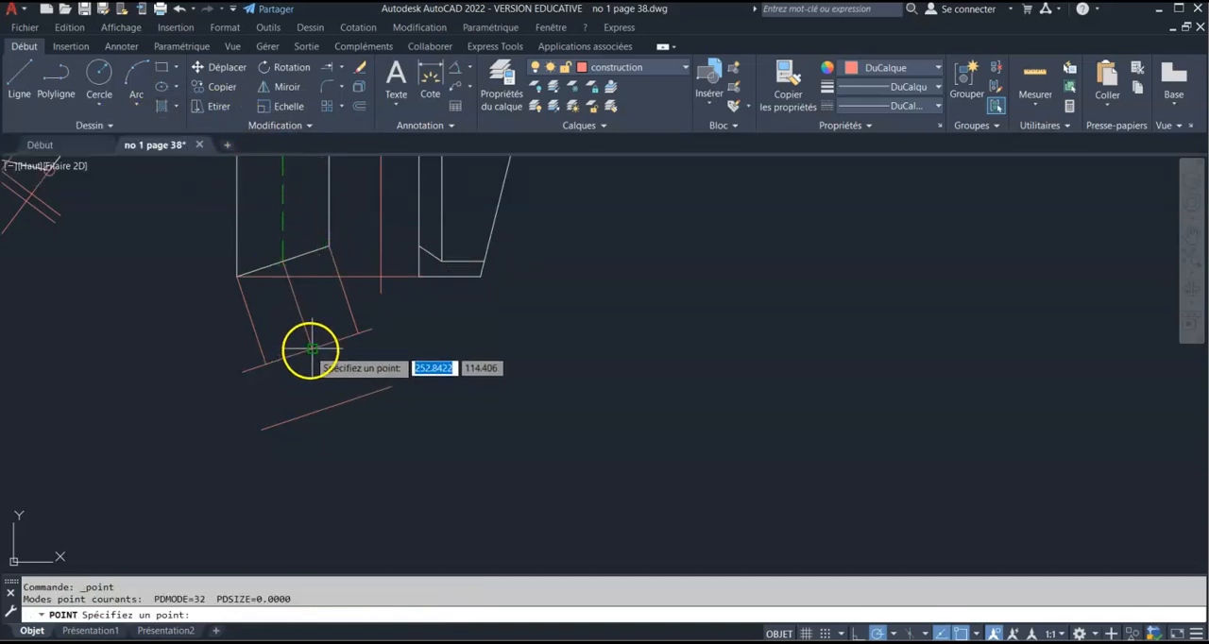
scroll(311, 365, "up", 2)
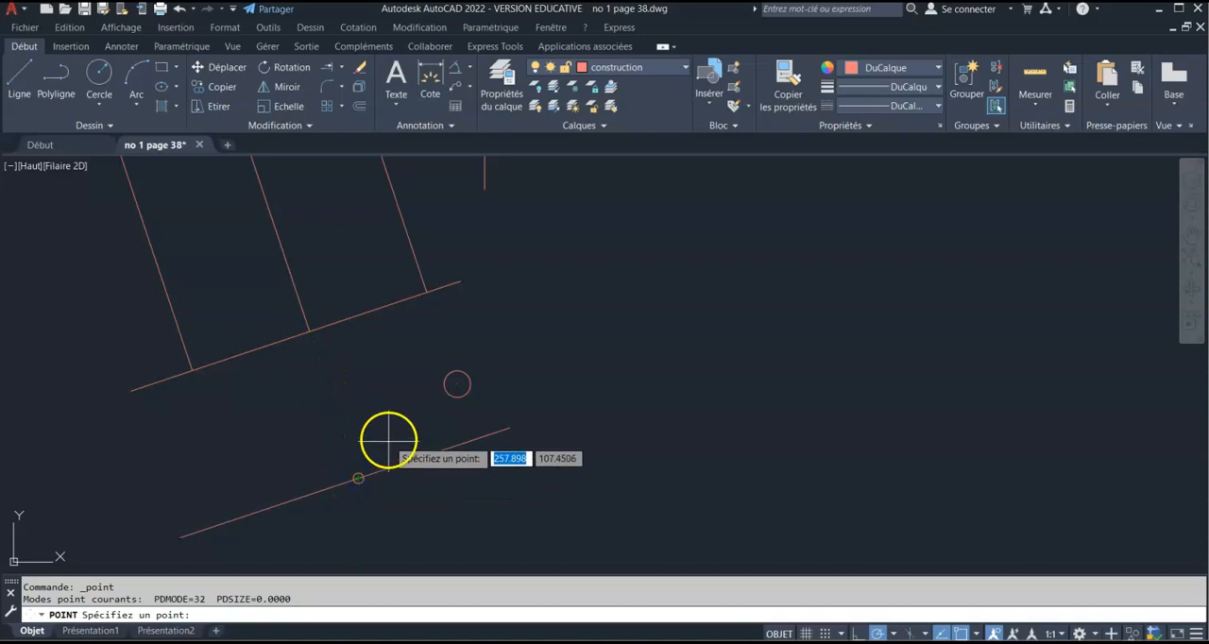
scroll(388, 437, "down", 4)
key("Escape")
left_click(425, 437)
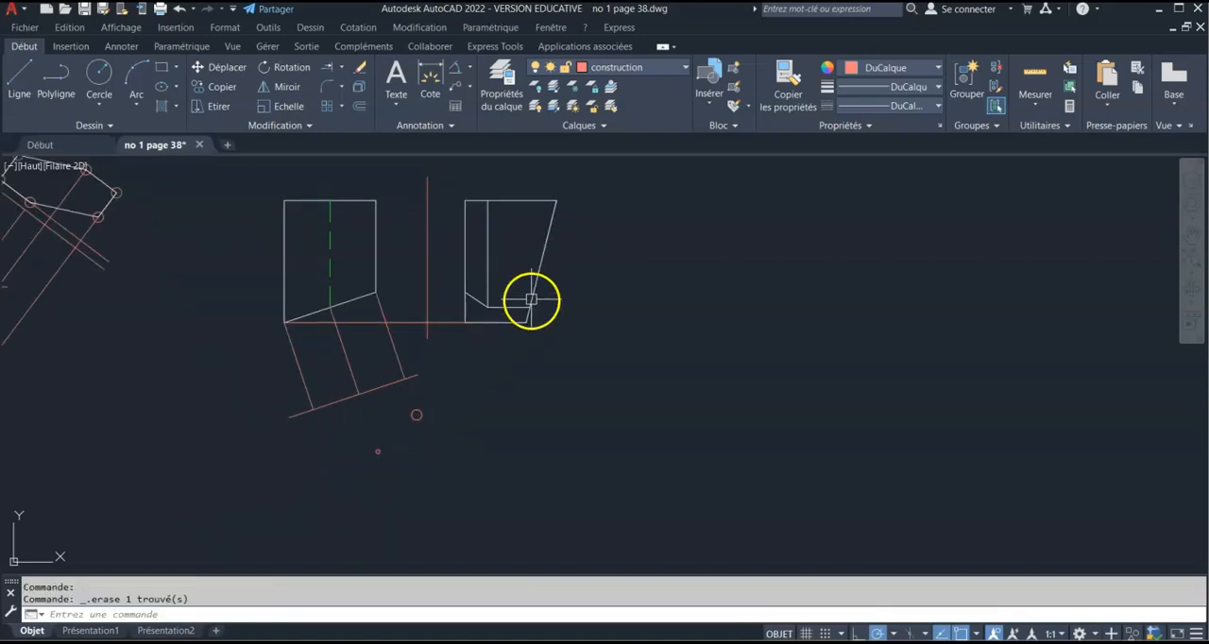
Offset the slanted reference line downward by the distance from the right end of the right view's inner horizontal edge to the vertical reference line
left_click(357, 110)
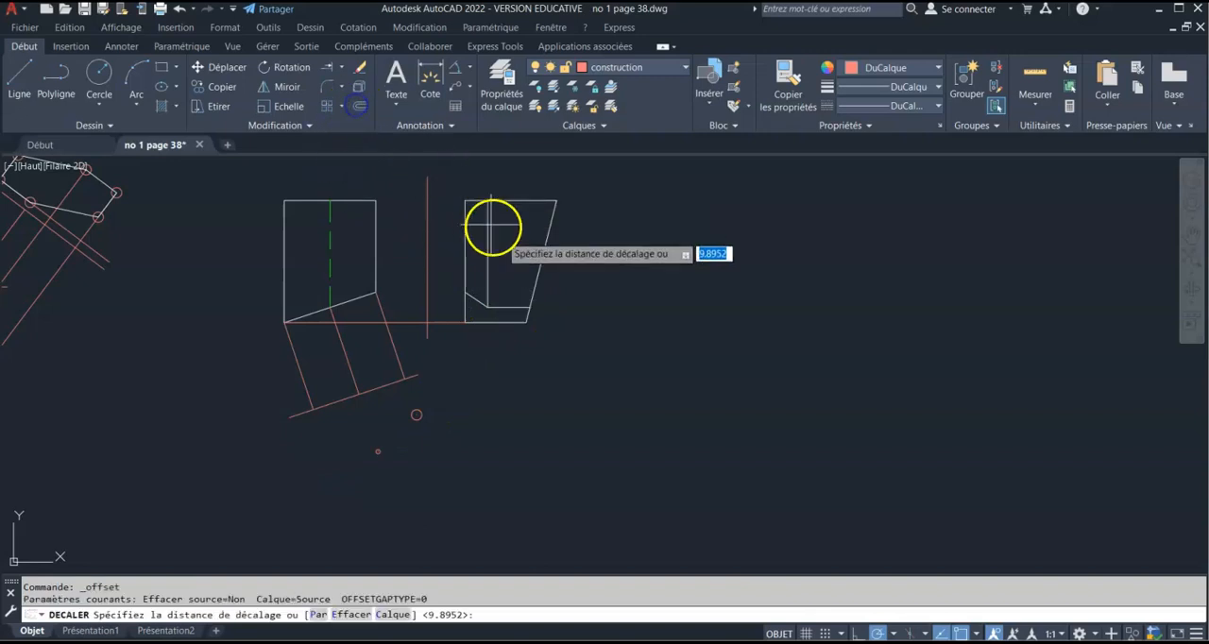
left_click(527, 321)
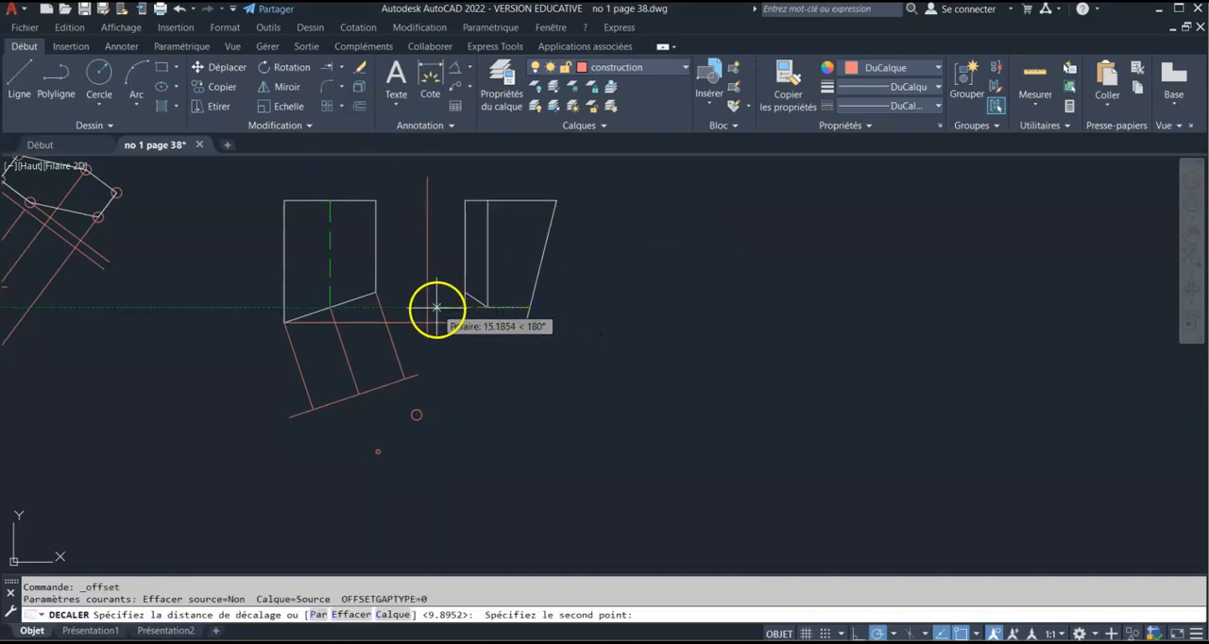
left_click(432, 312)
left_click(381, 395)
left_click(400, 440)
key("Escape")
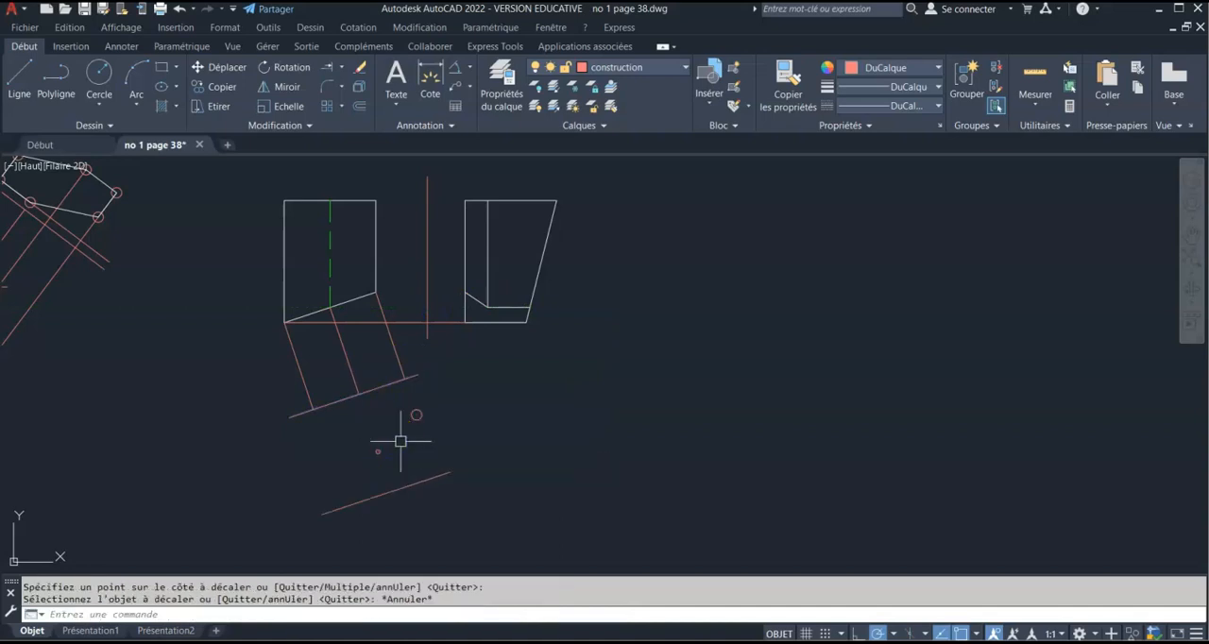
Extend the middle projection line to the offset line, place a point at their intersection, and erase that offset line
left_click(326, 71)
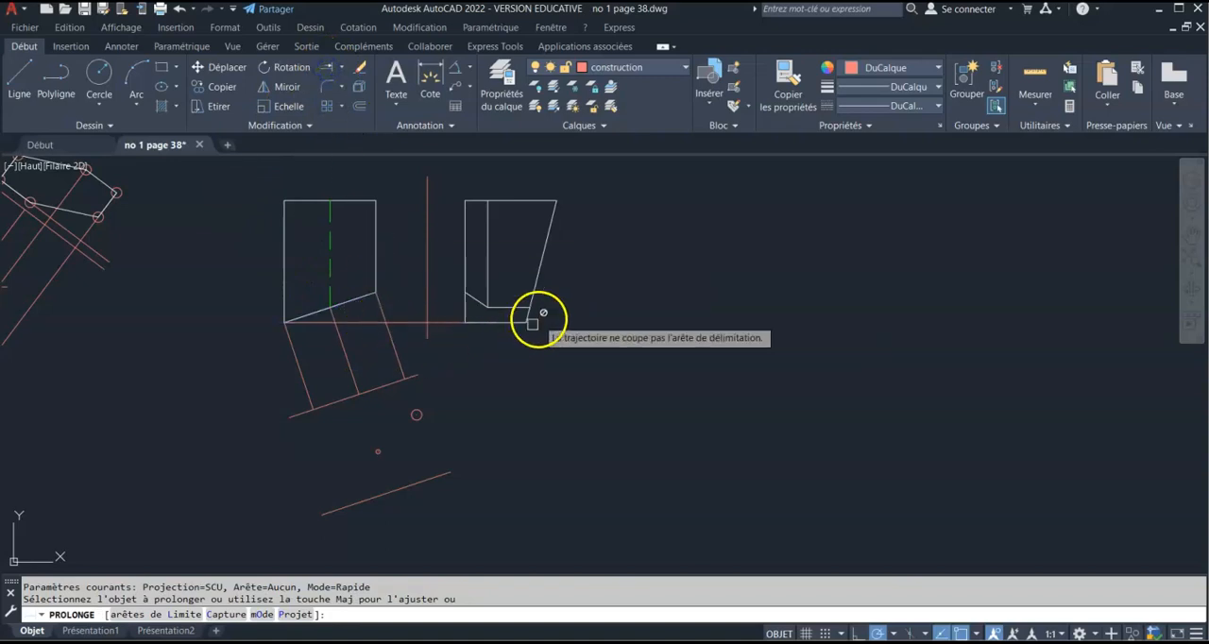
left_click(352, 374)
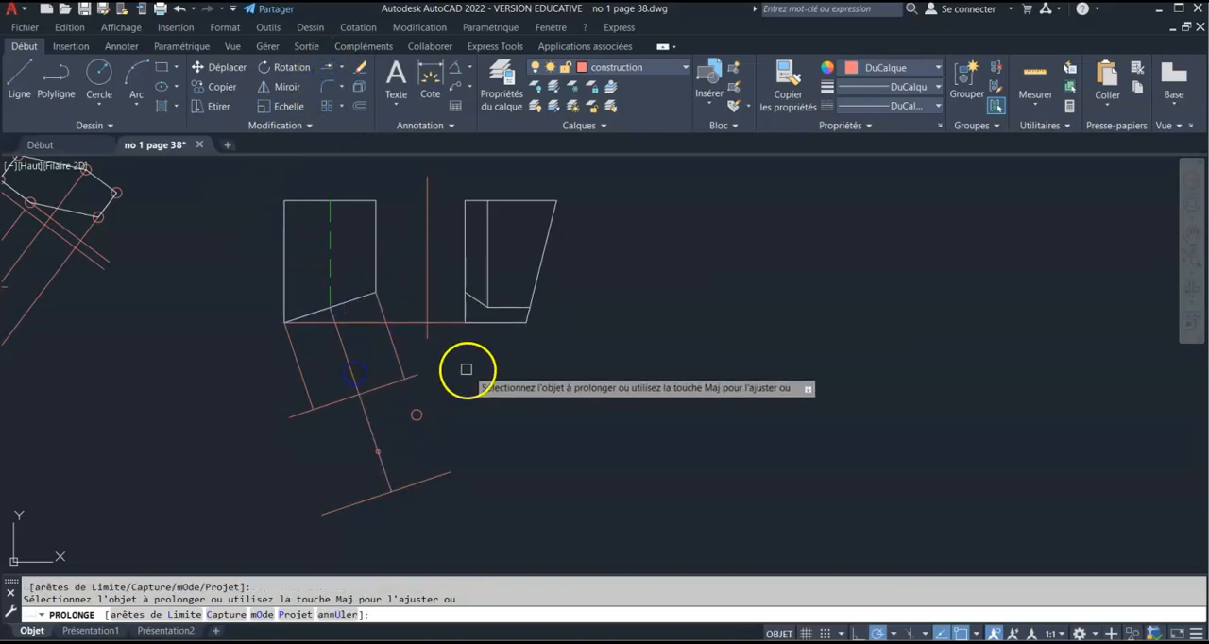
key("Escape")
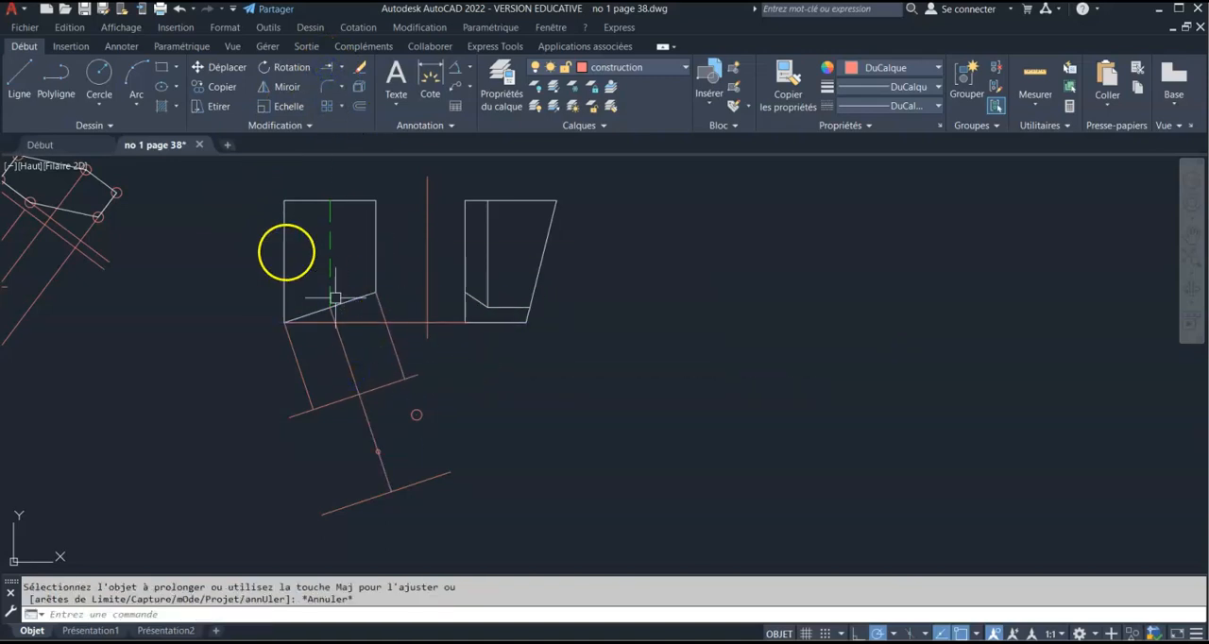
left_click(106, 125)
left_click(94, 143)
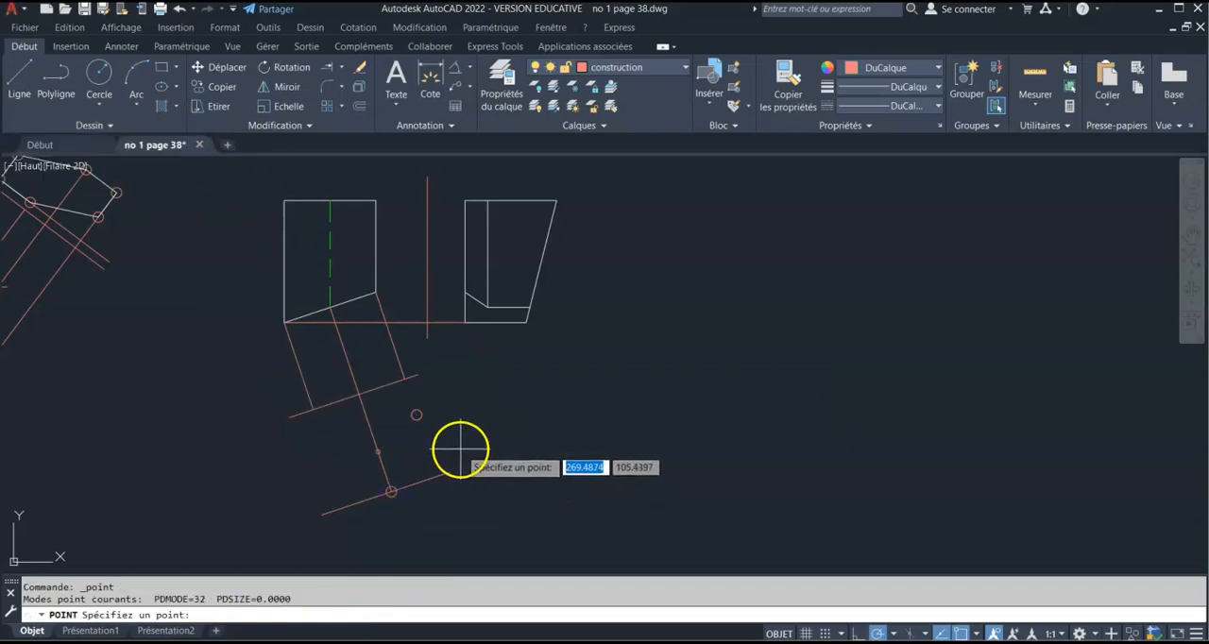
key("Escape")
left_click(436, 478)
key("Delete")
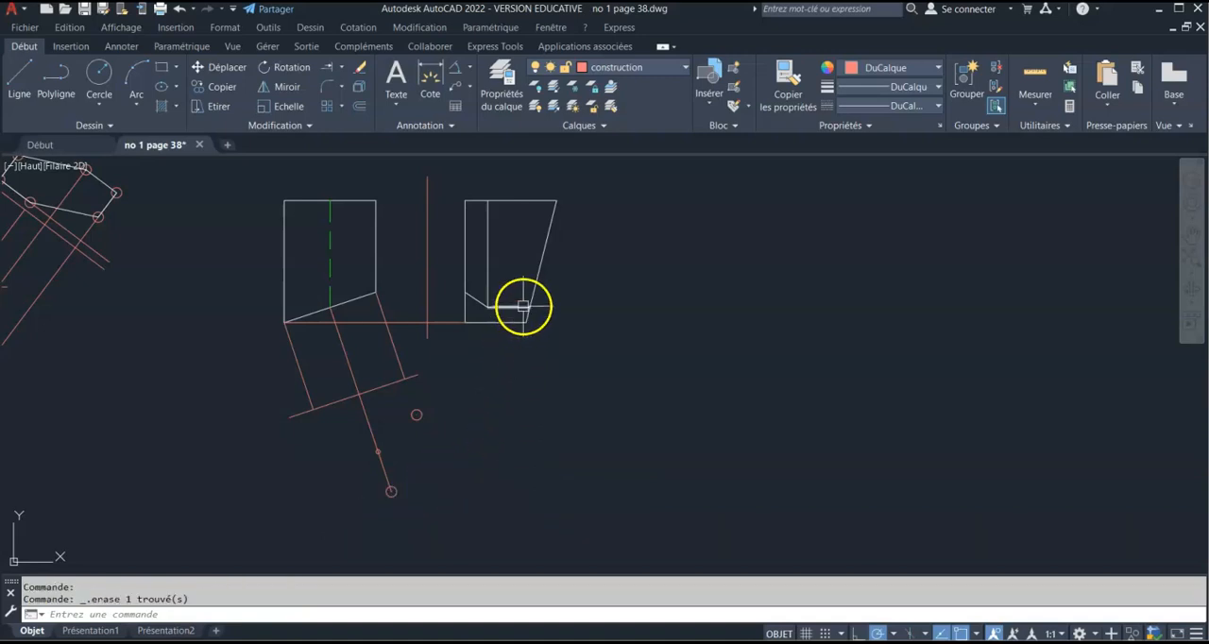
Offset the slanted reference line downward by about 16.2, picked from the right view's lower-right corner to the vertical reference line
left_click(361, 107)
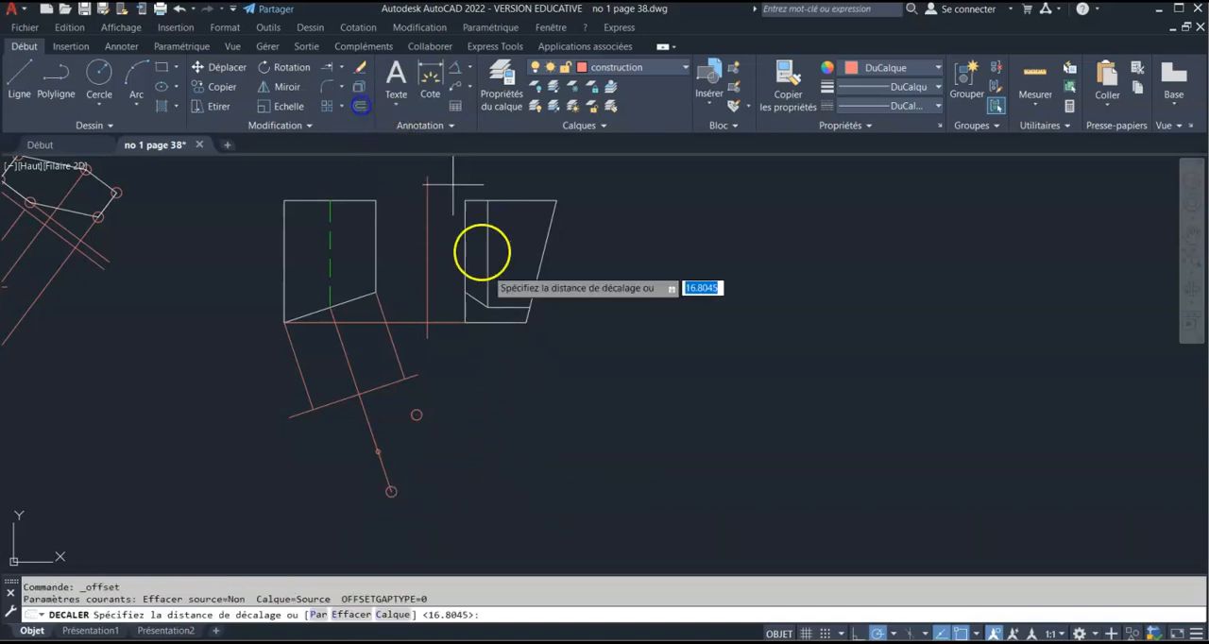
left_click(526, 322)
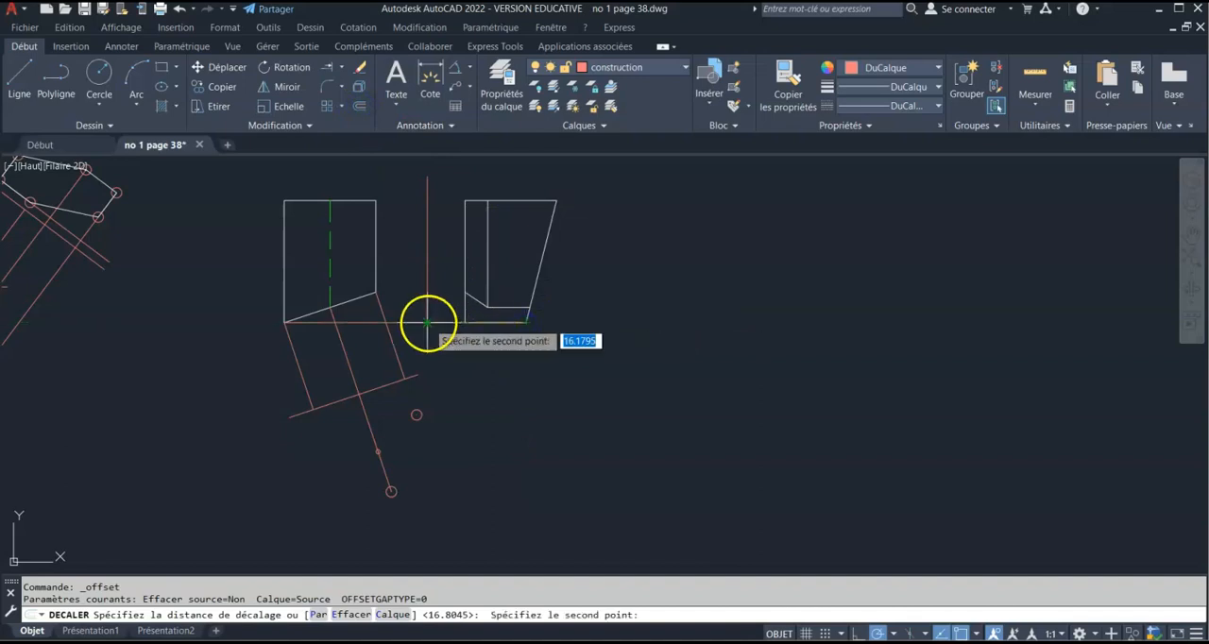
left_click(431, 323)
left_click(332, 413)
left_click(336, 440)
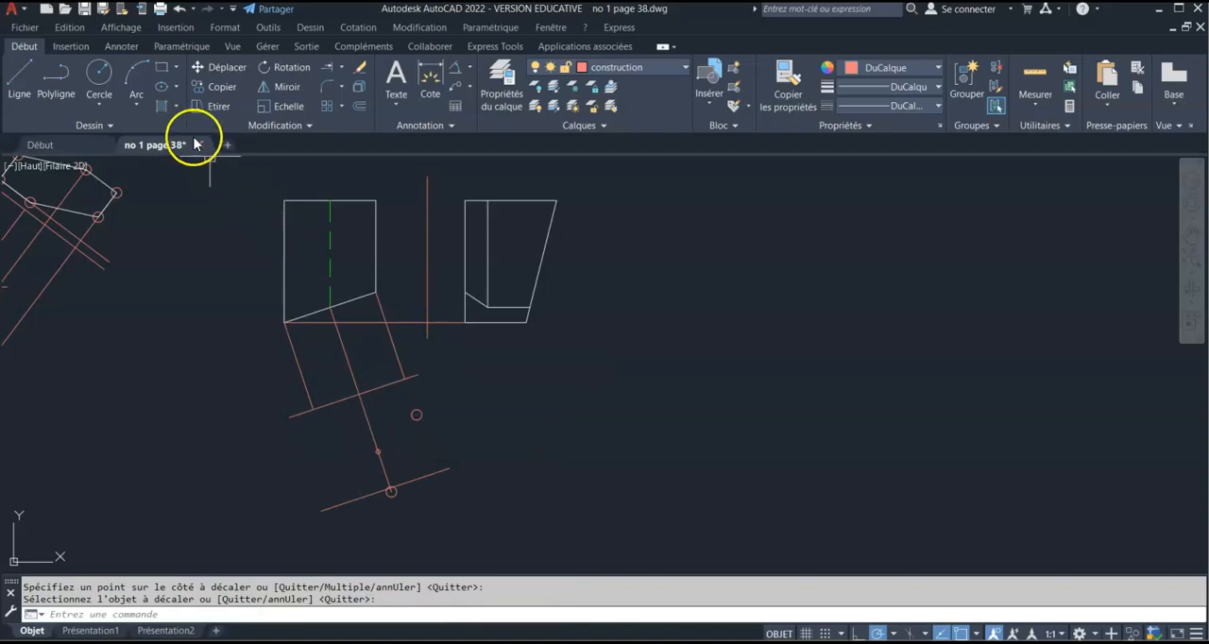
Extend the left projection line to the offset line and place a point at their intersection
left_click(328, 68)
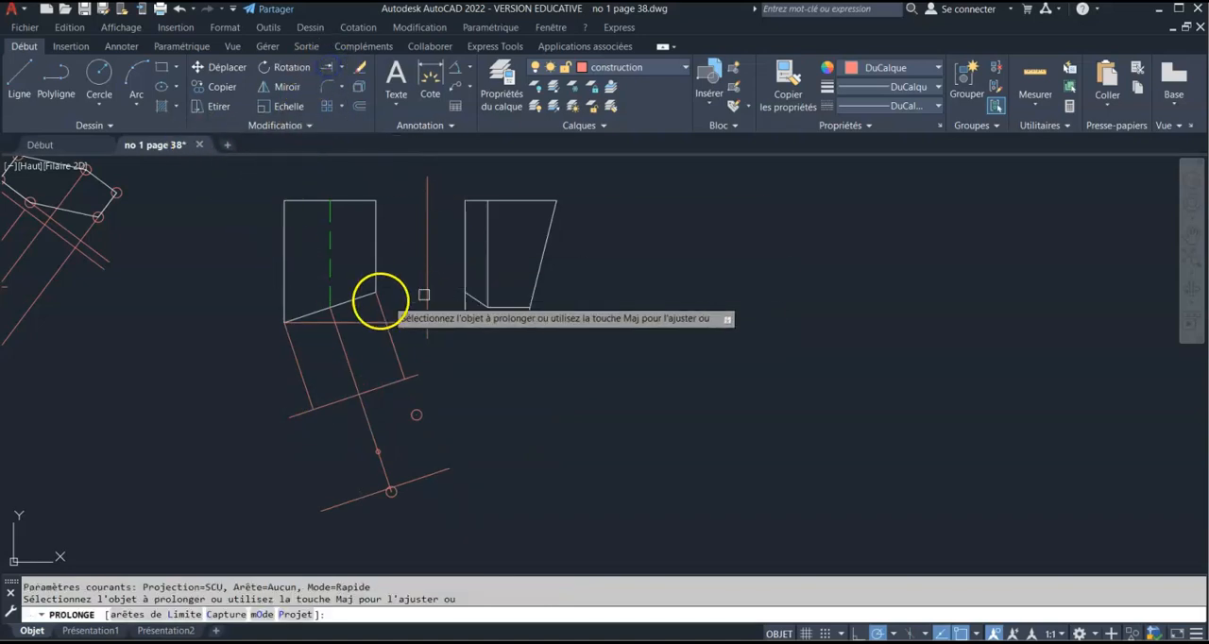
left_click(301, 375)
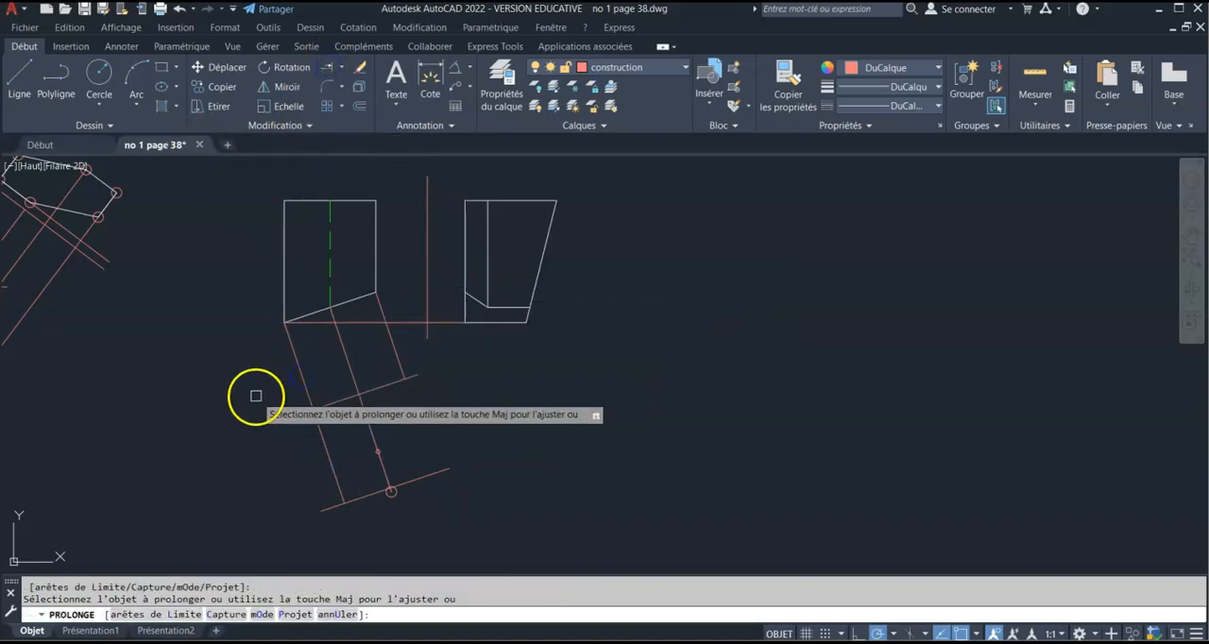
key("Escape")
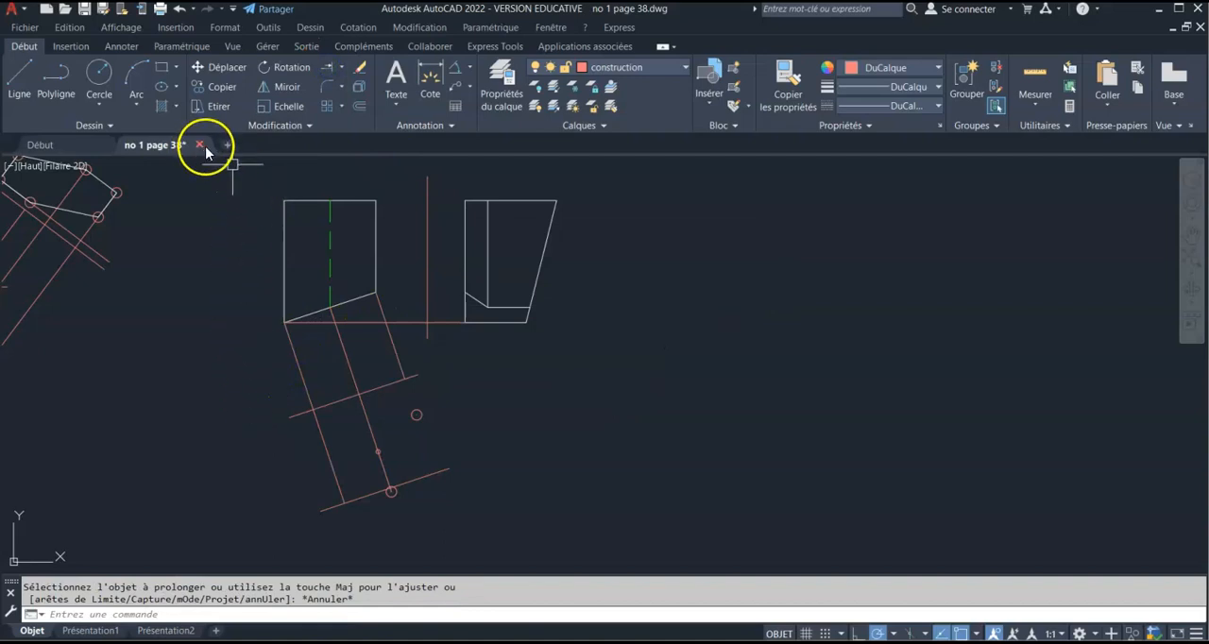
left_click(115, 126)
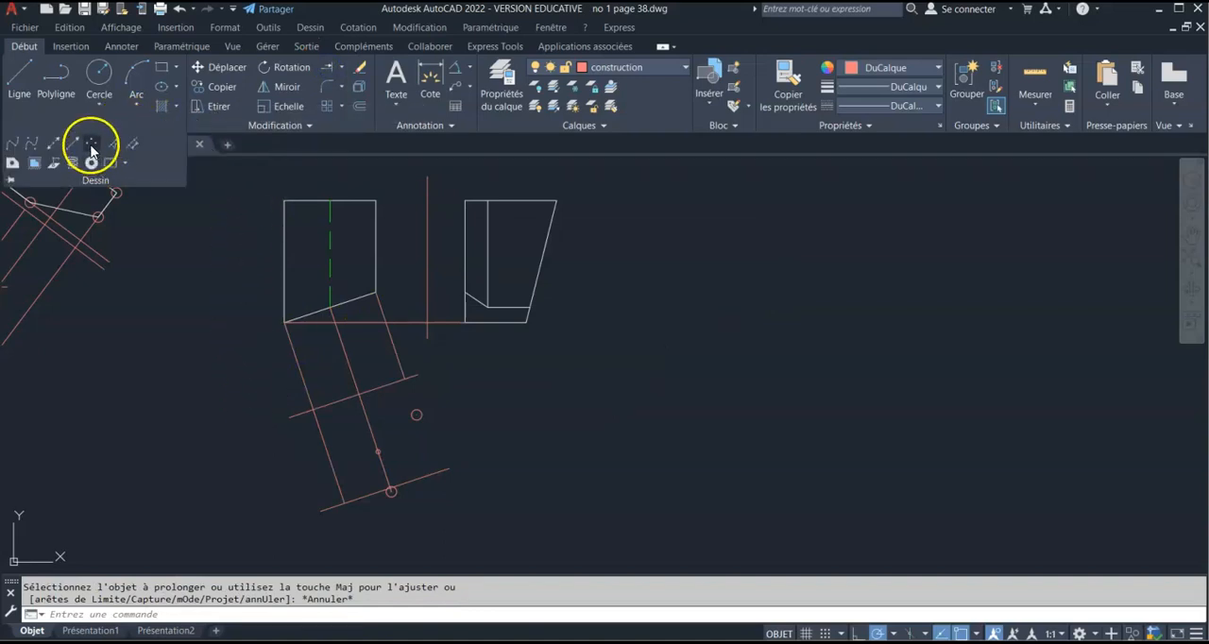
left_click(92, 147)
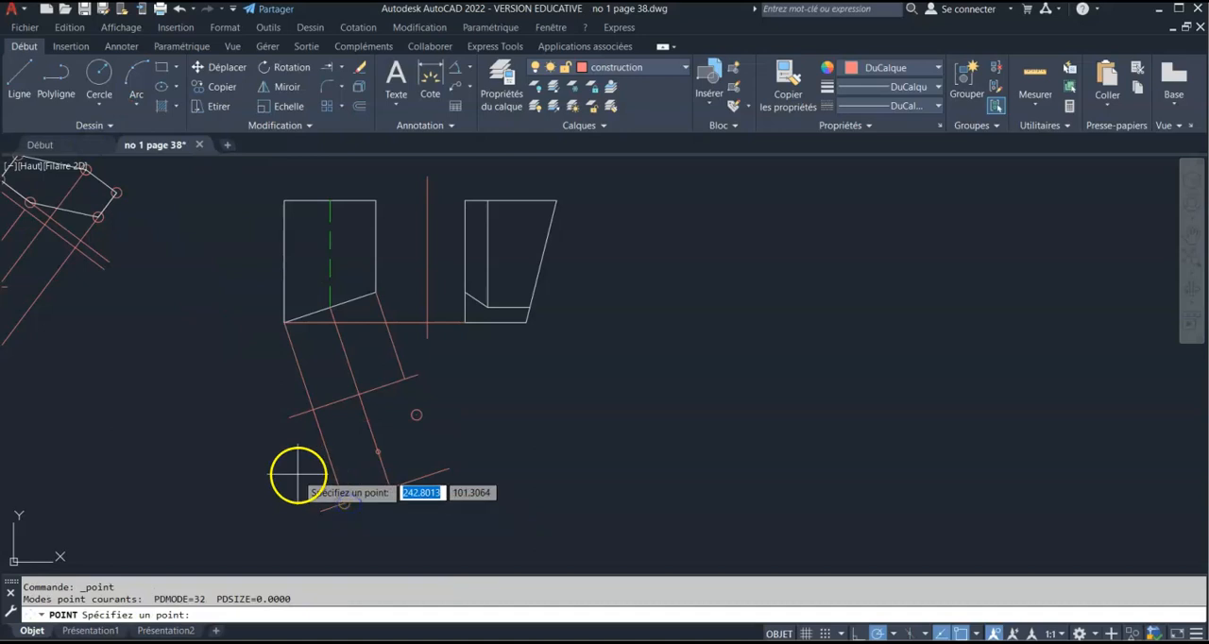
key("Escape")
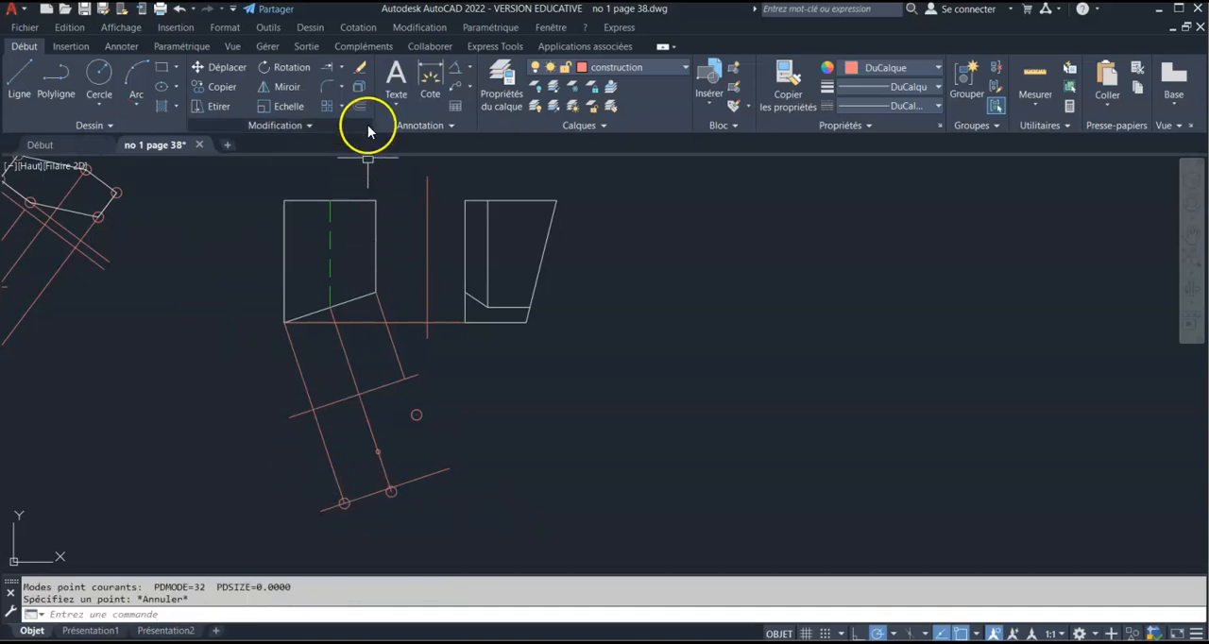
Offset the slanted reference line downward by the distance from the right view's lower-left corner to the vertical reference line
left_click(359, 105)
left_click(464, 322)
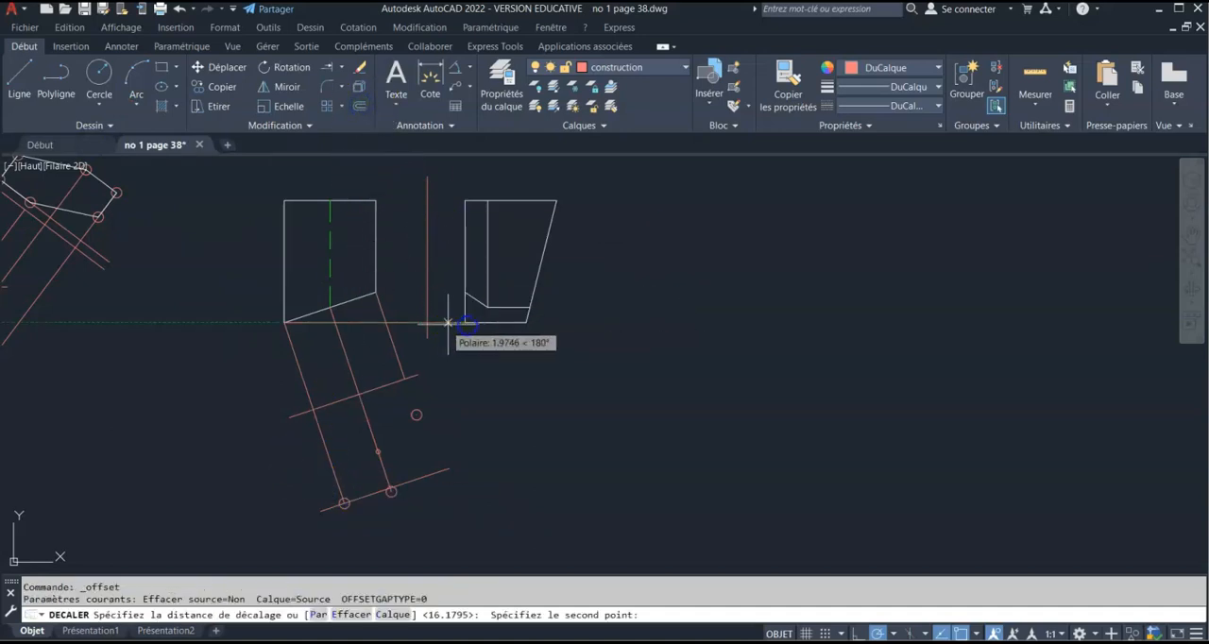
left_click(427, 325)
left_click(365, 397)
left_click(378, 408)
key("Return")
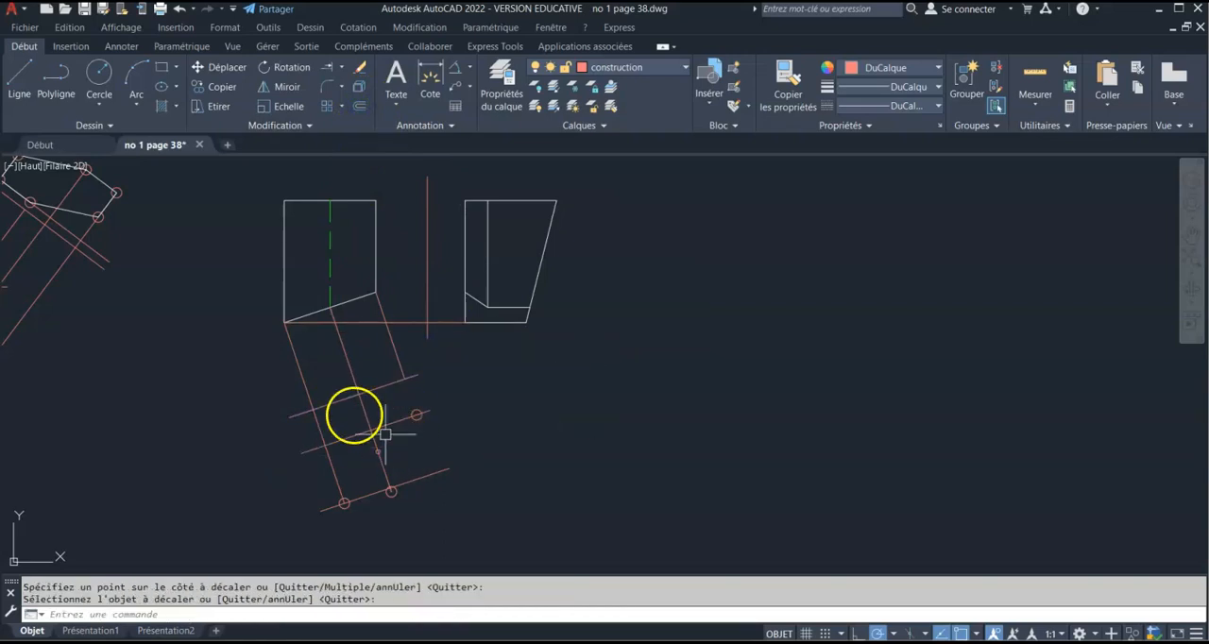
Place a point where the left projection line crosses the nearer offset line, and erase both offset lines
left_click(116, 126)
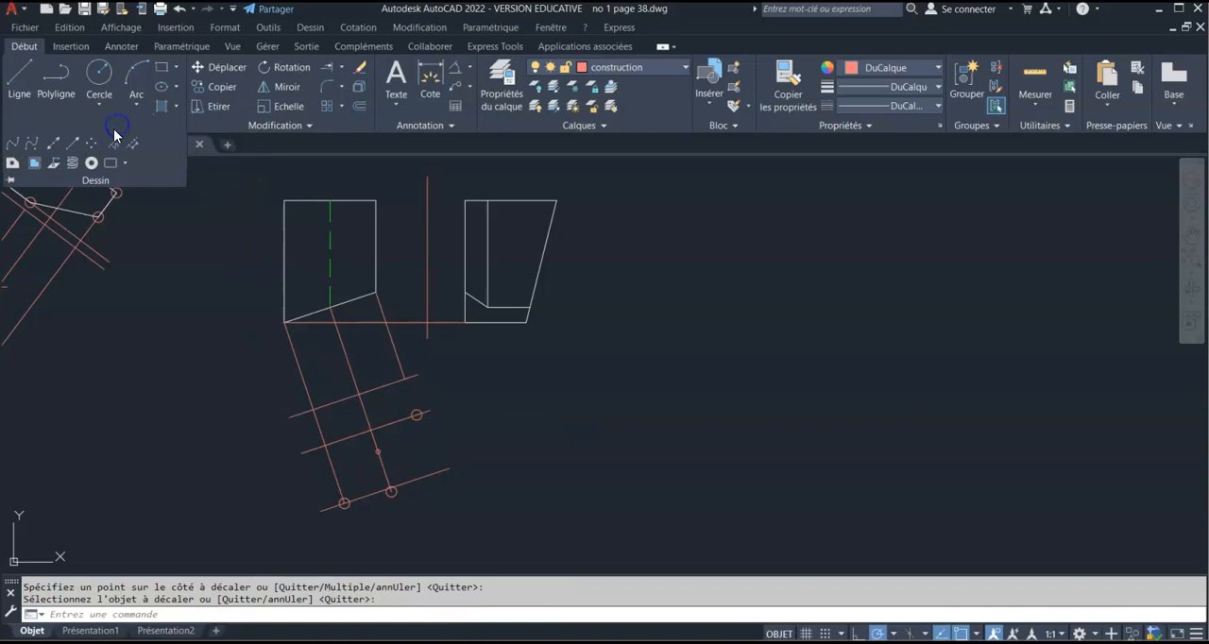
left_click(95, 143)
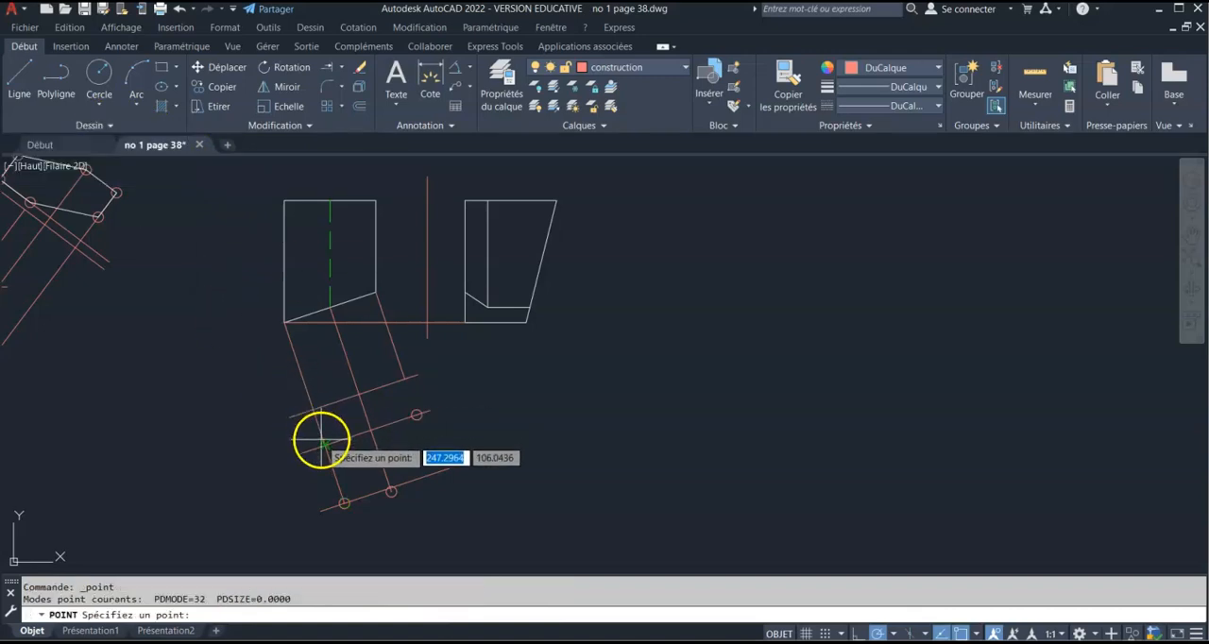
key("Escape")
key("Escape")
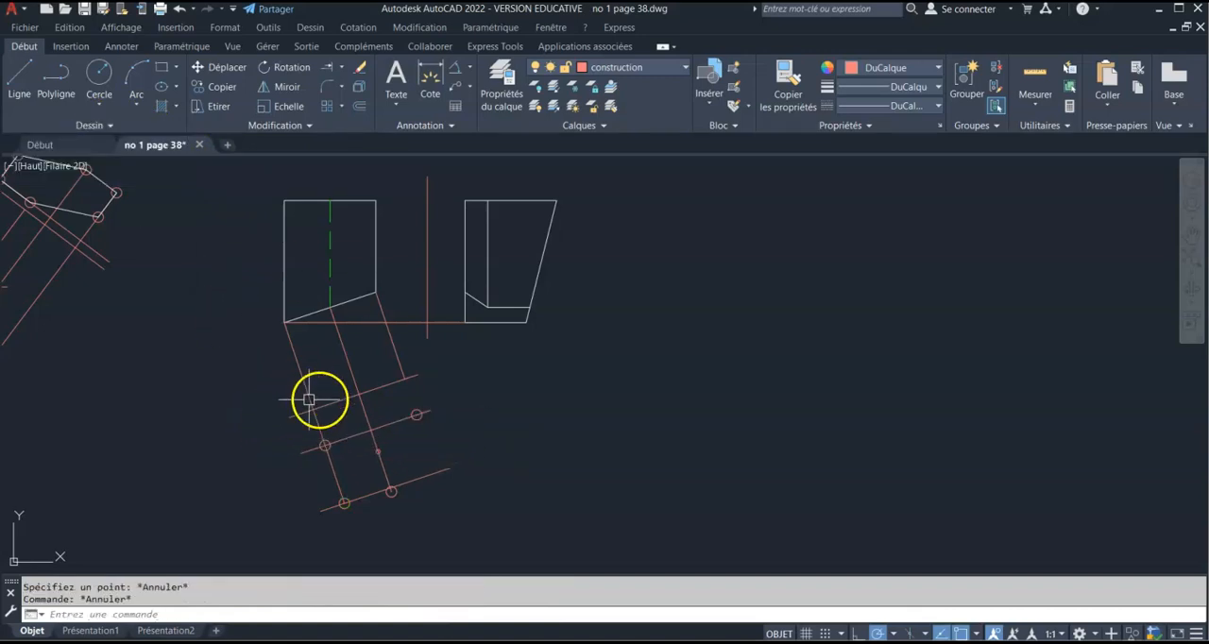
left_click(390, 423)
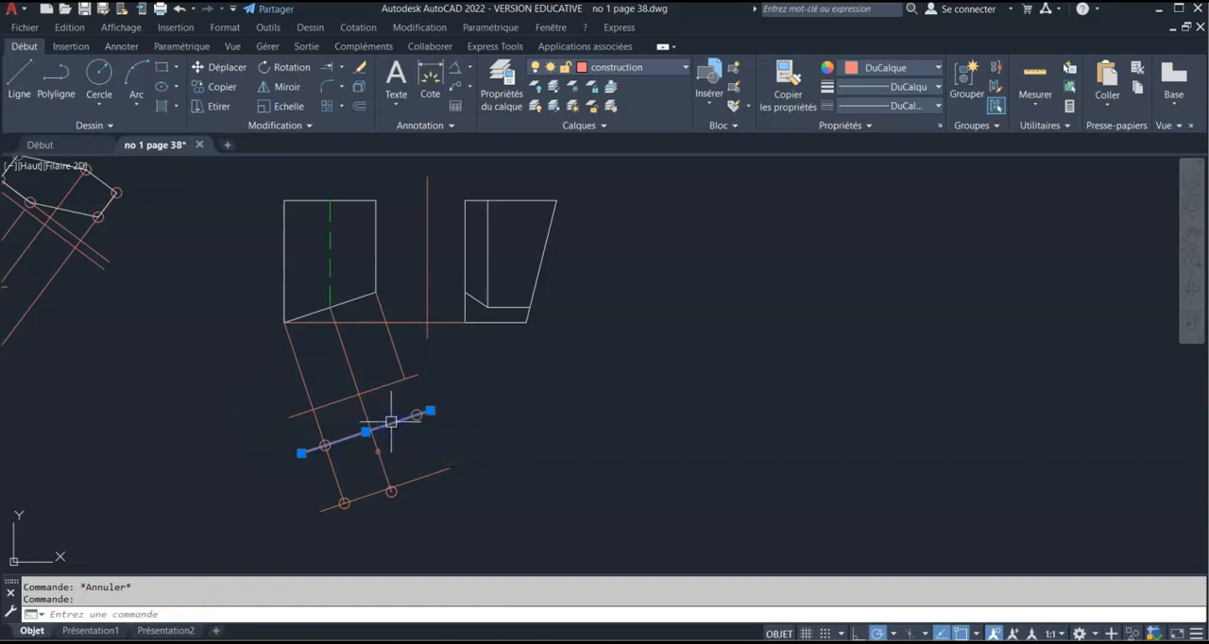
key("Delete")
left_click(423, 478)
key("Delete")
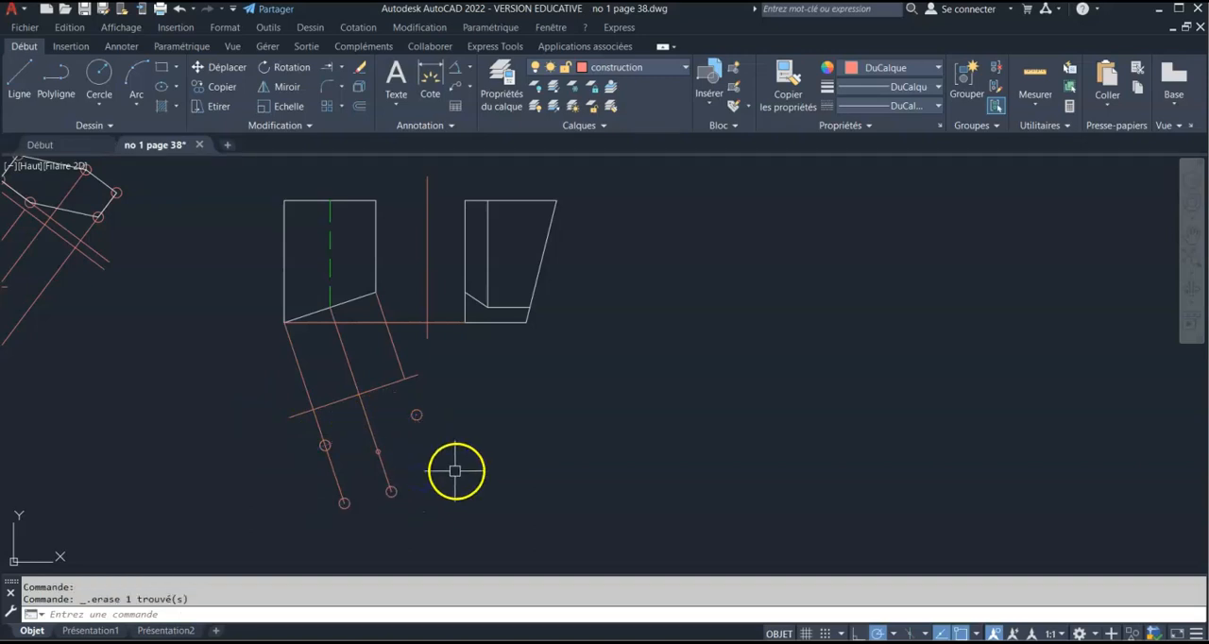
Shorten the middle and left projection lines so they end on the slanted reference line
left_click(390, 469)
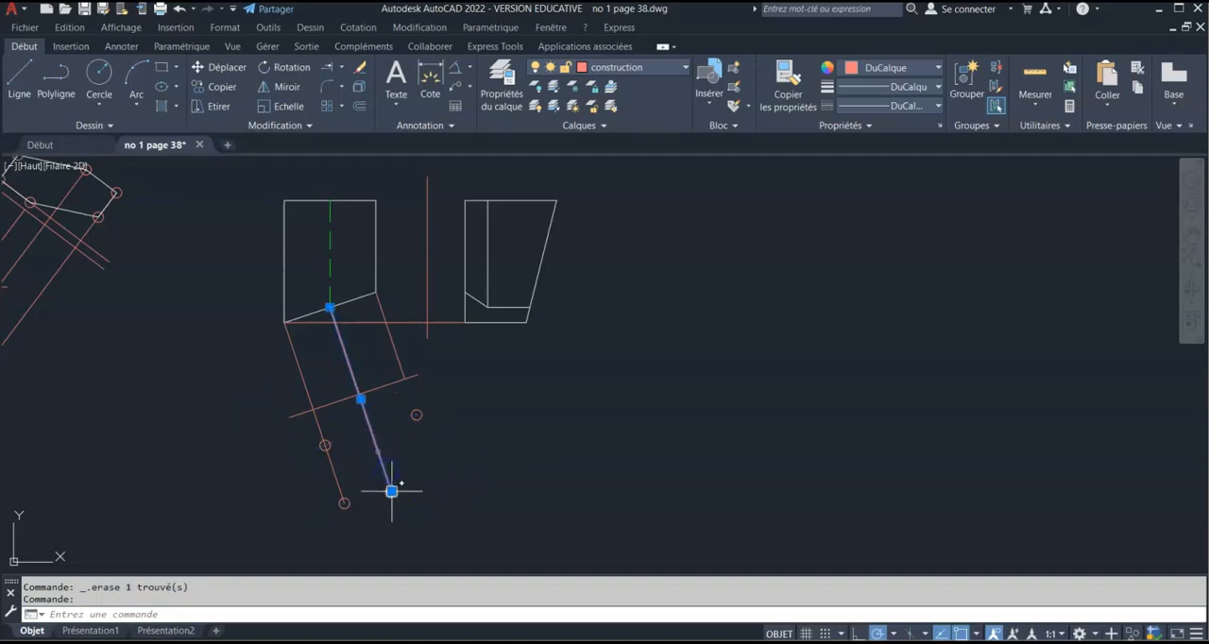
left_click(392, 491)
left_click(358, 391)
left_click(331, 463)
left_click(345, 500)
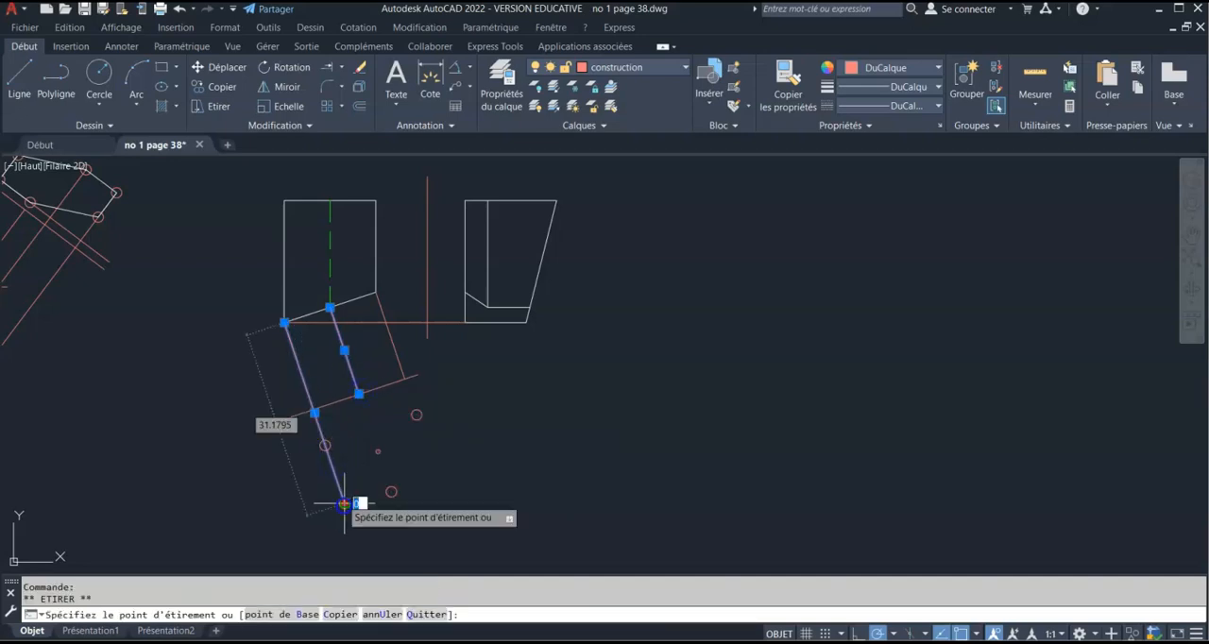
left_click(315, 409)
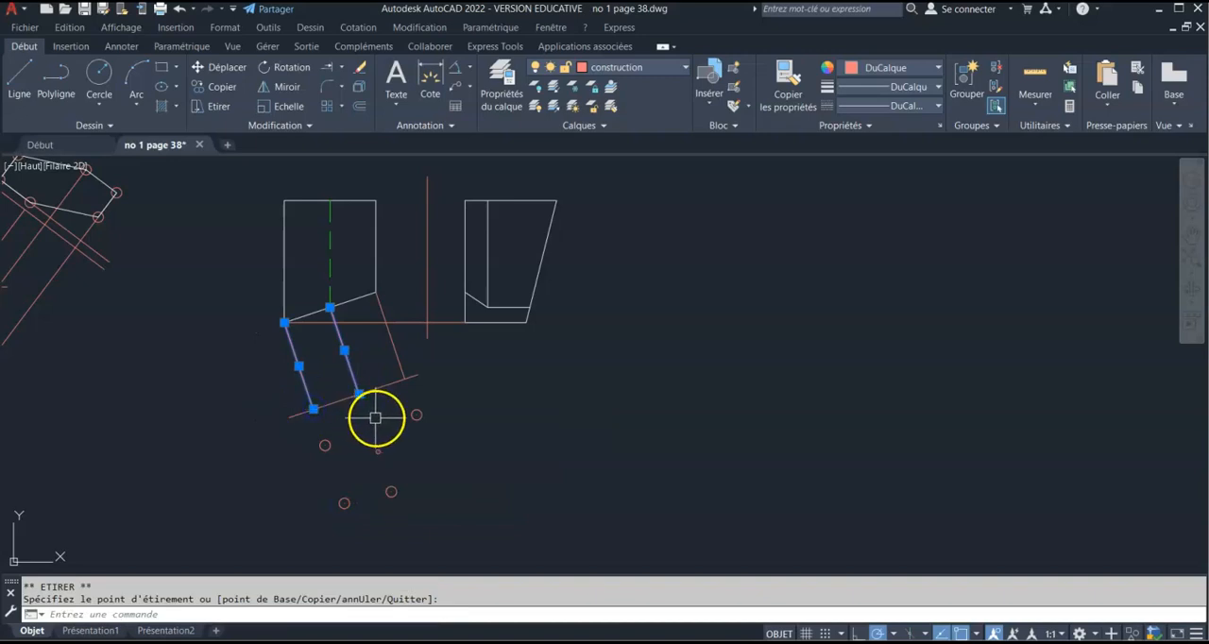
key("Escape")
key("Escape")
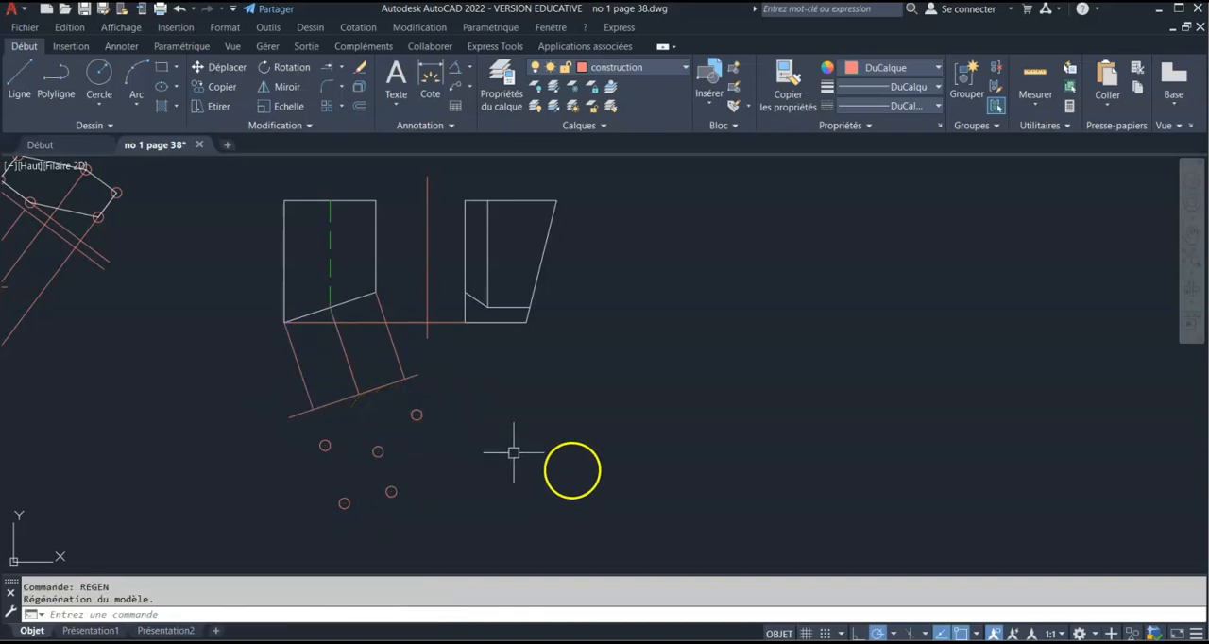
Check in the object snap settings whether the Nodal snap mode for points is enabled
left_click(895, 634)
left_click(906, 612)
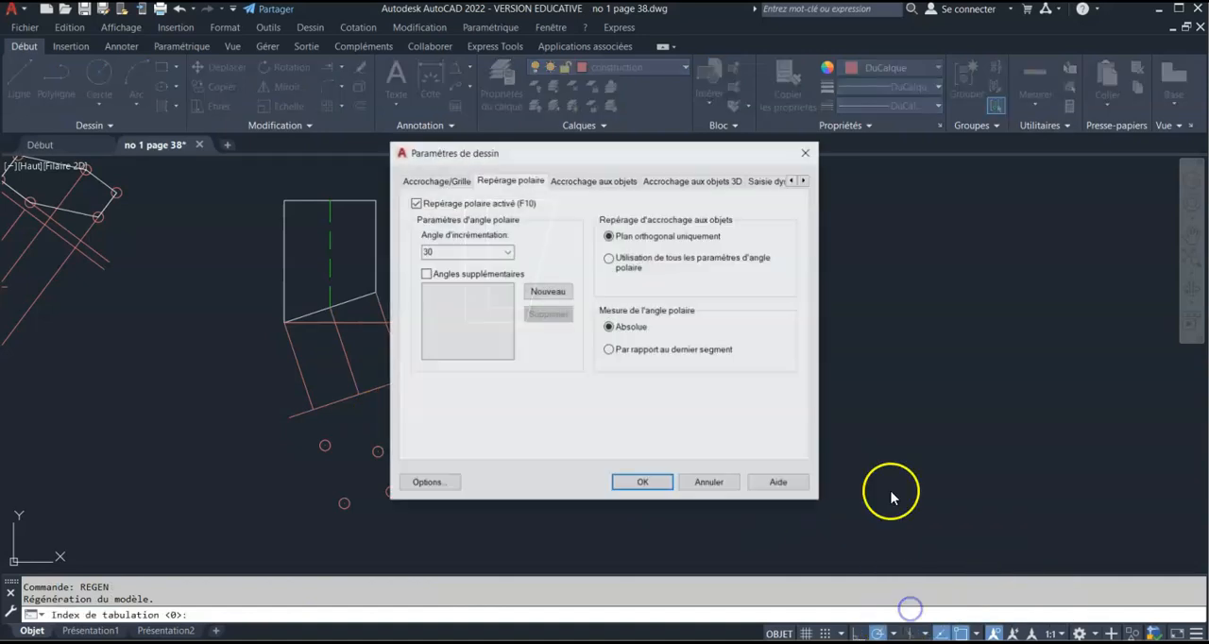
left_click(631, 181)
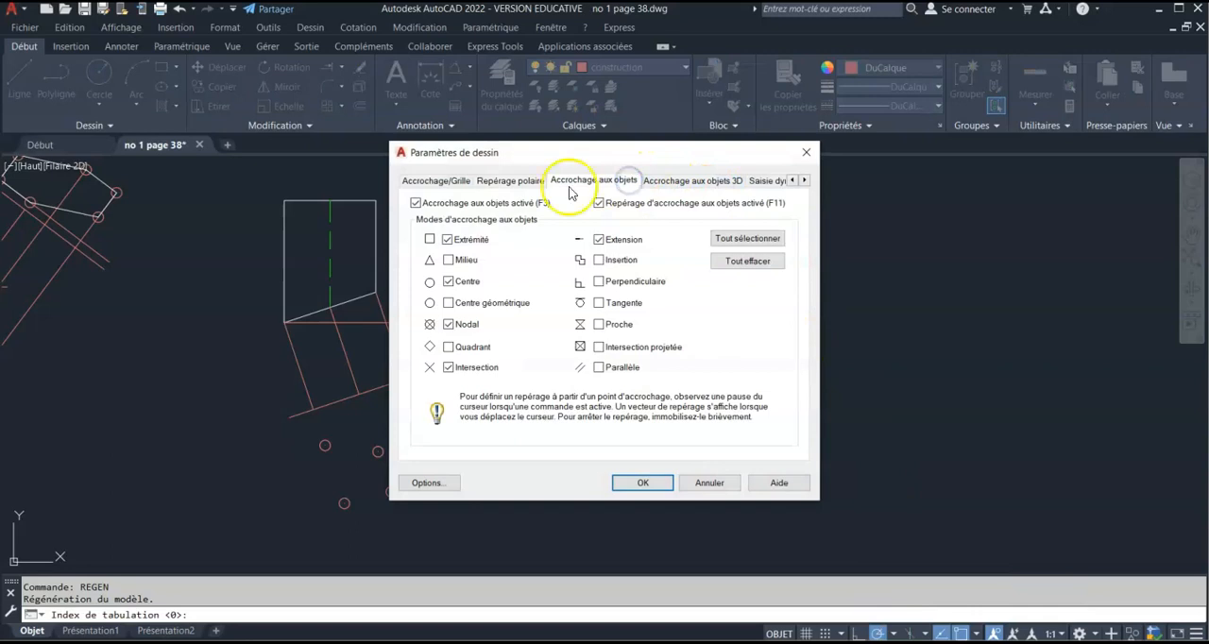
left_click(616, 483)
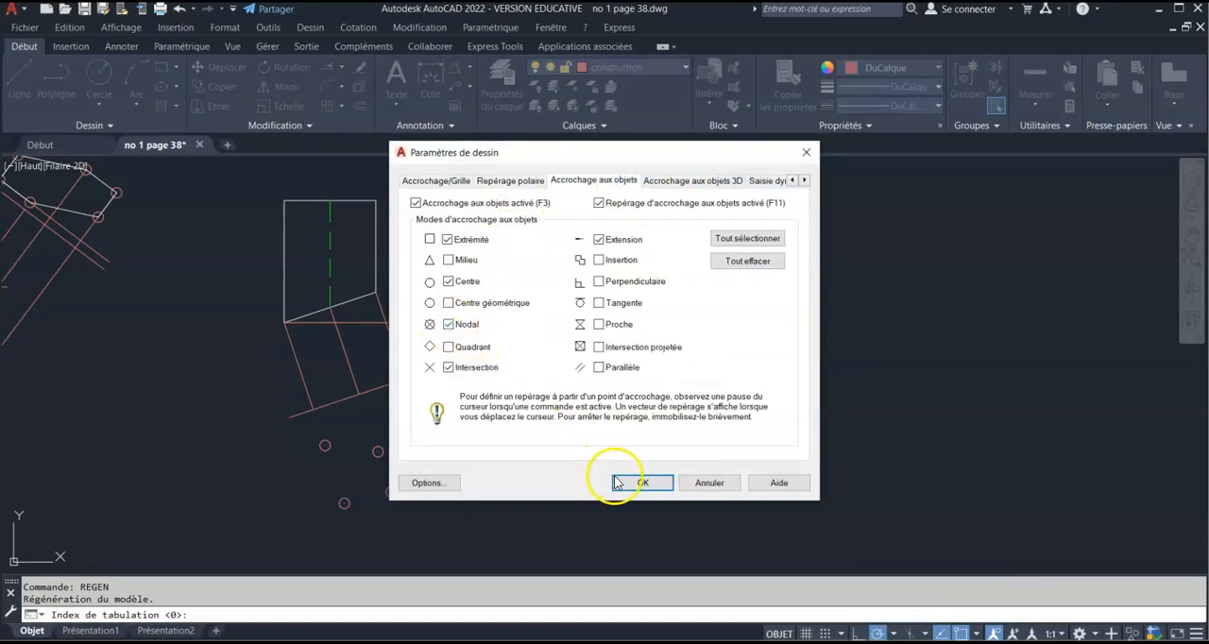
left_click(647, 487)
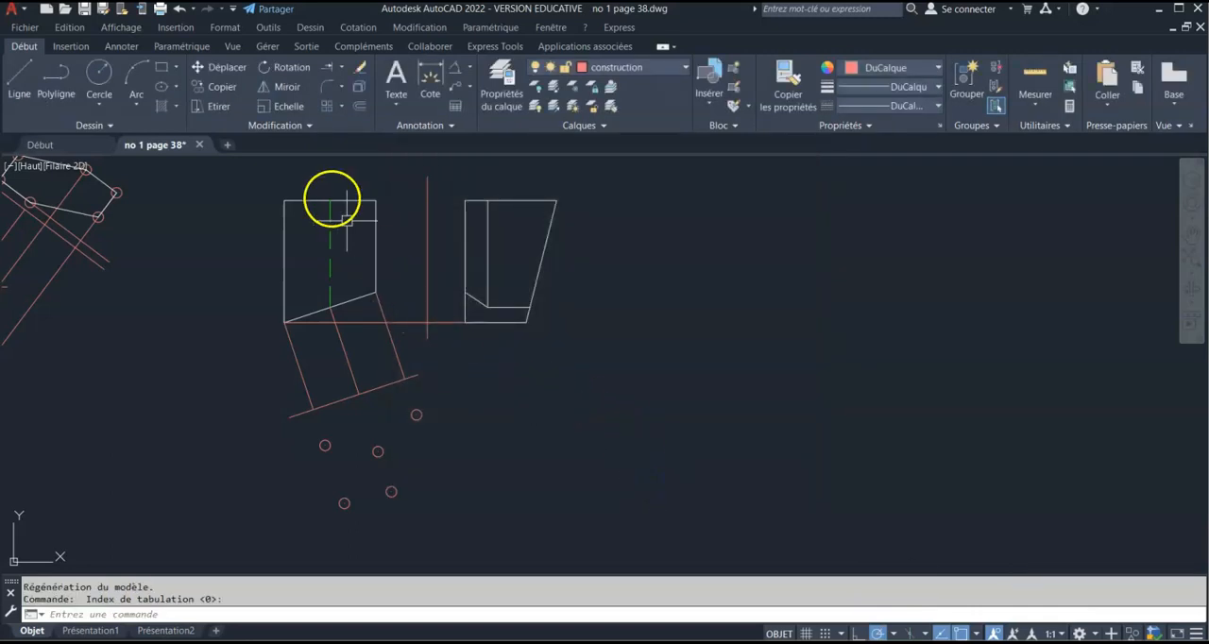
Make layer 0 current and draw the auxiliary view's closed line outline through the five constructed points
left_click(686, 68)
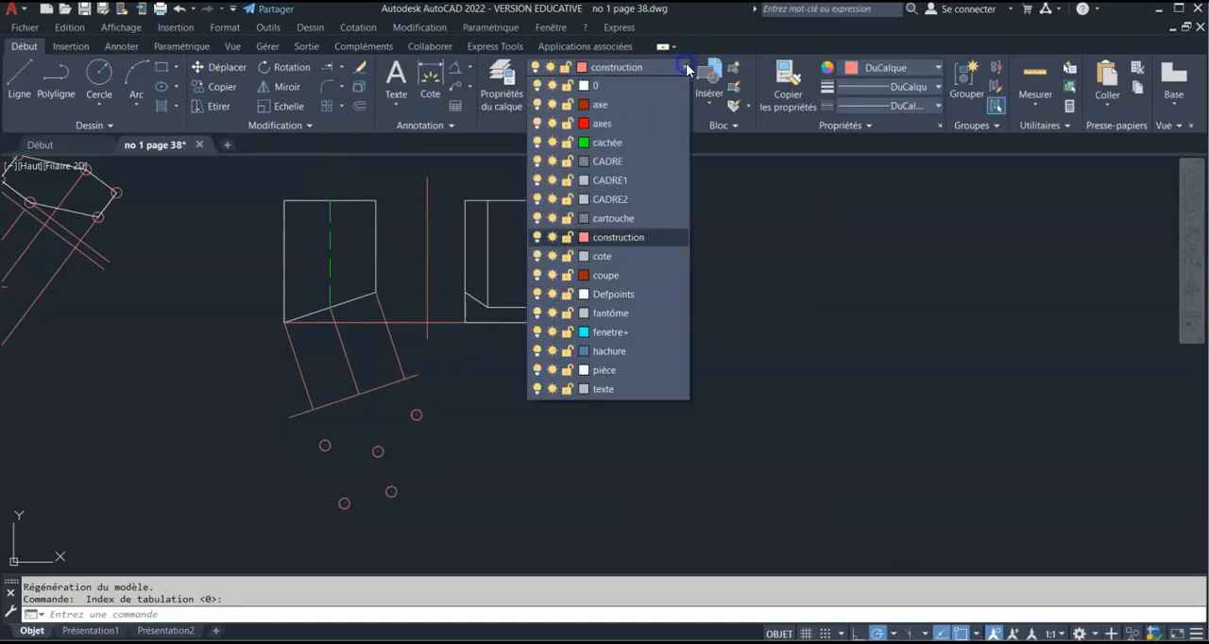
left_click(660, 85)
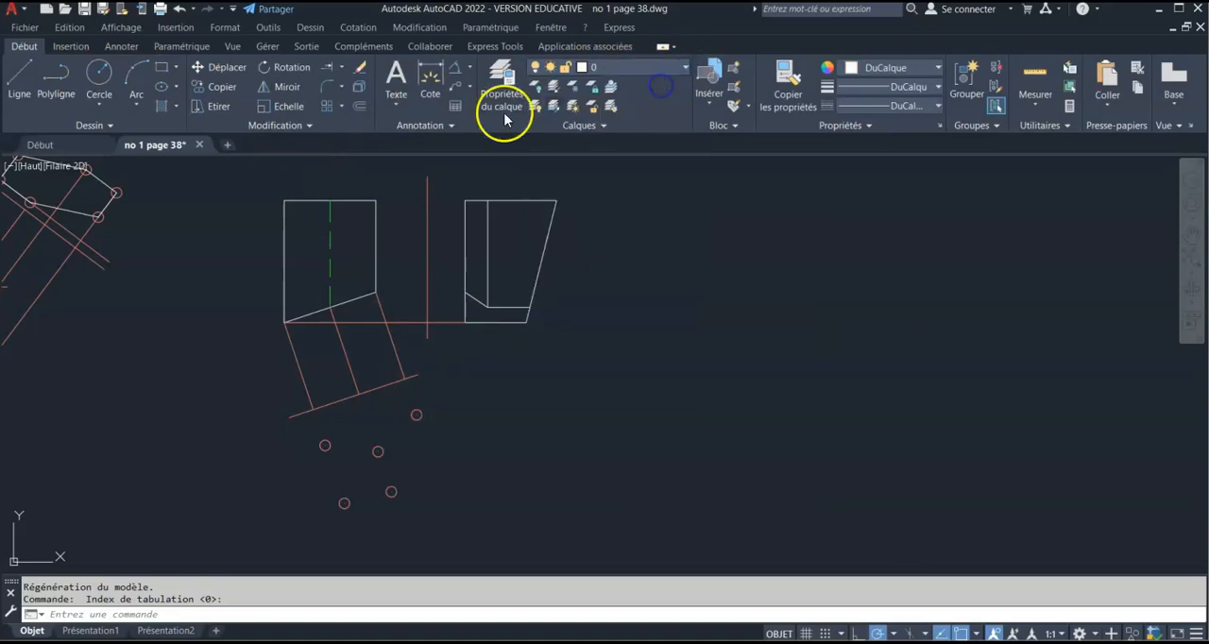
left_click(29, 81)
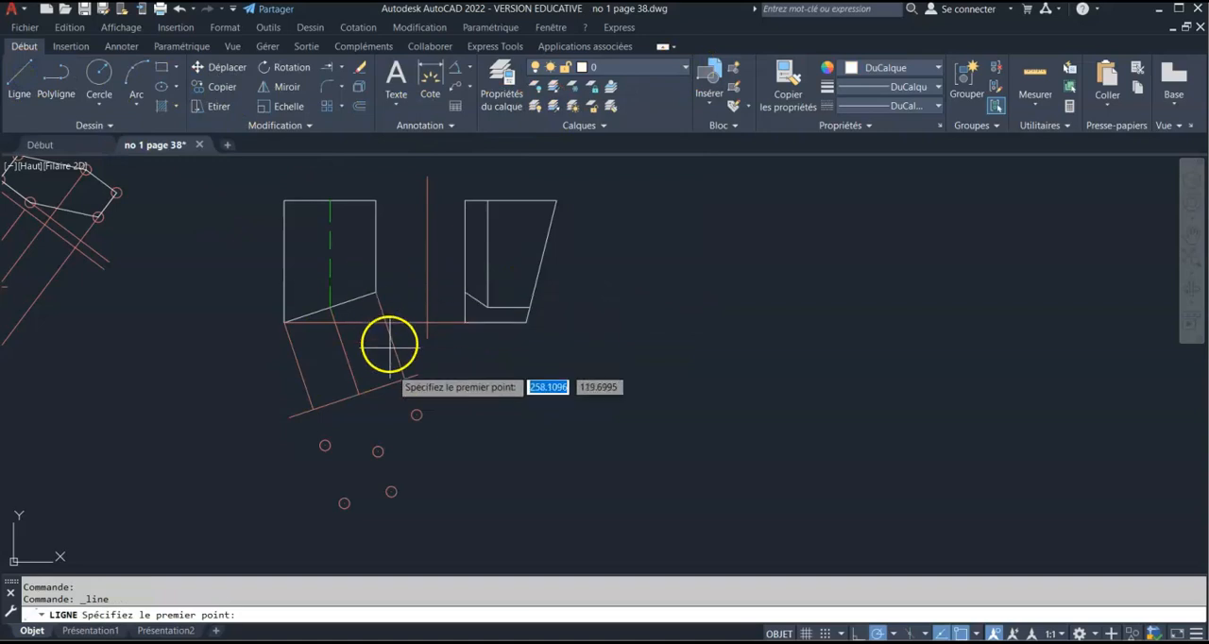
left_click(417, 413)
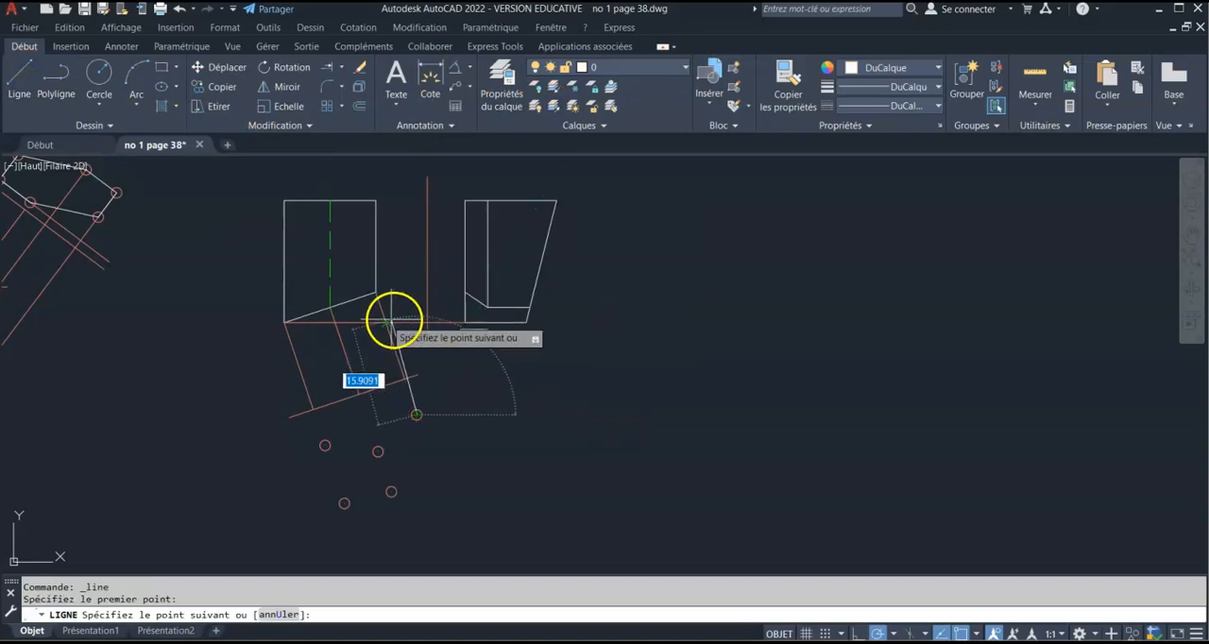
left_click(378, 451)
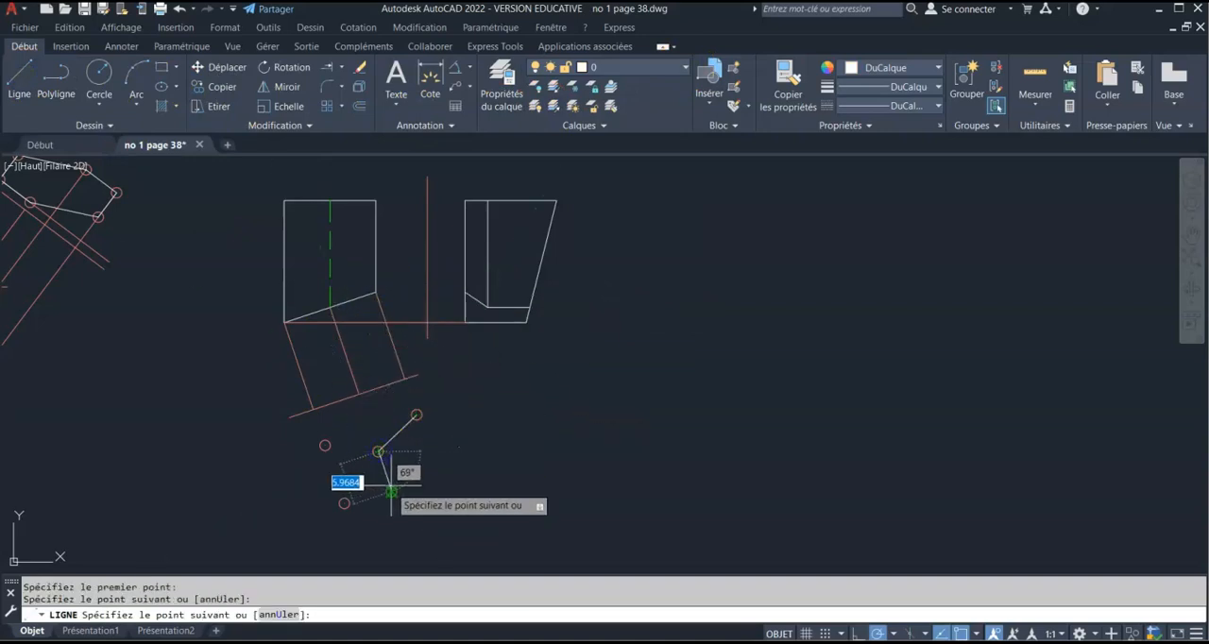
left_click(391, 491)
left_click(343, 502)
left_click(324, 443)
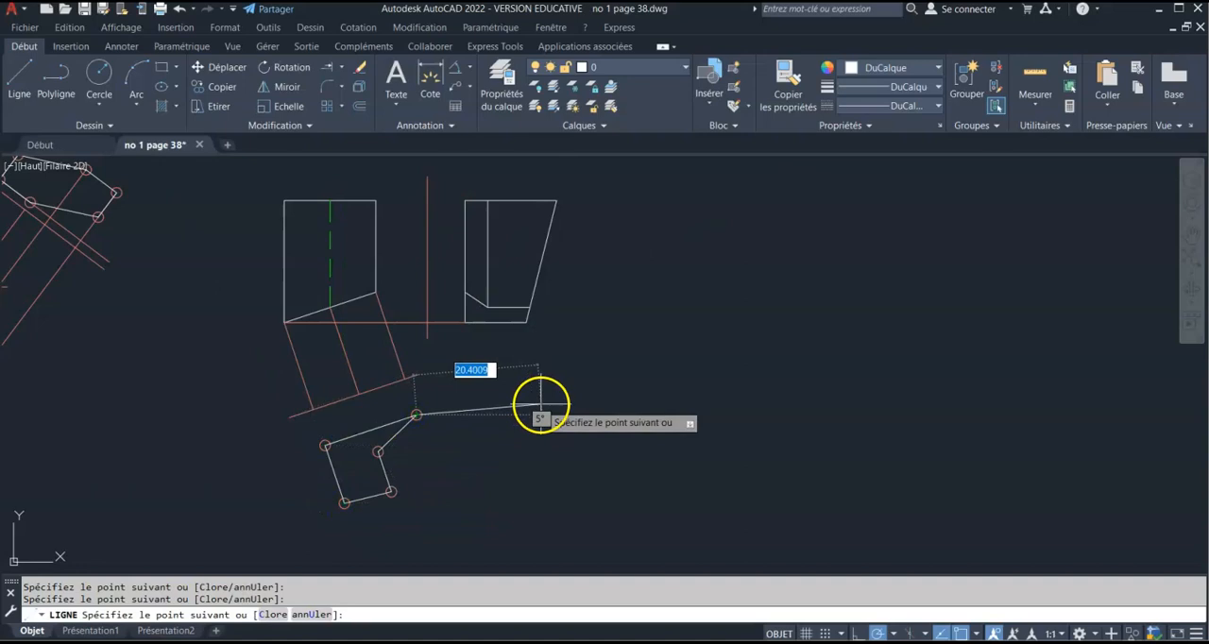
key("Escape")
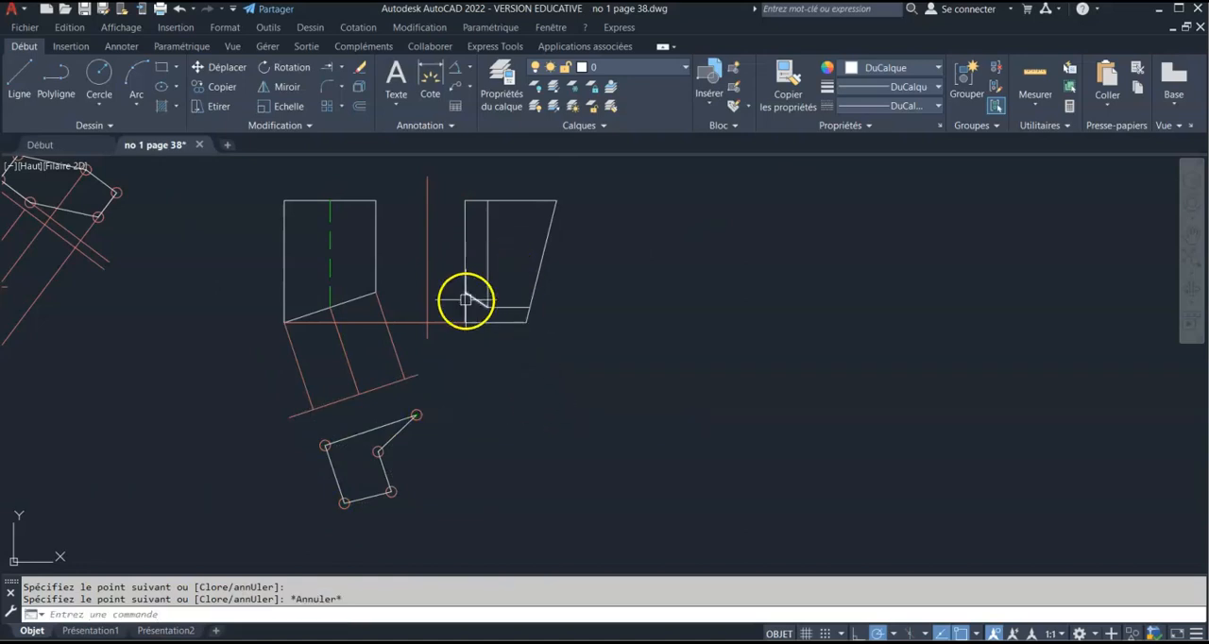
Examine the second part's auxiliary view up close and alongside the first part's construction
scroll(365, 445, "up", 4)
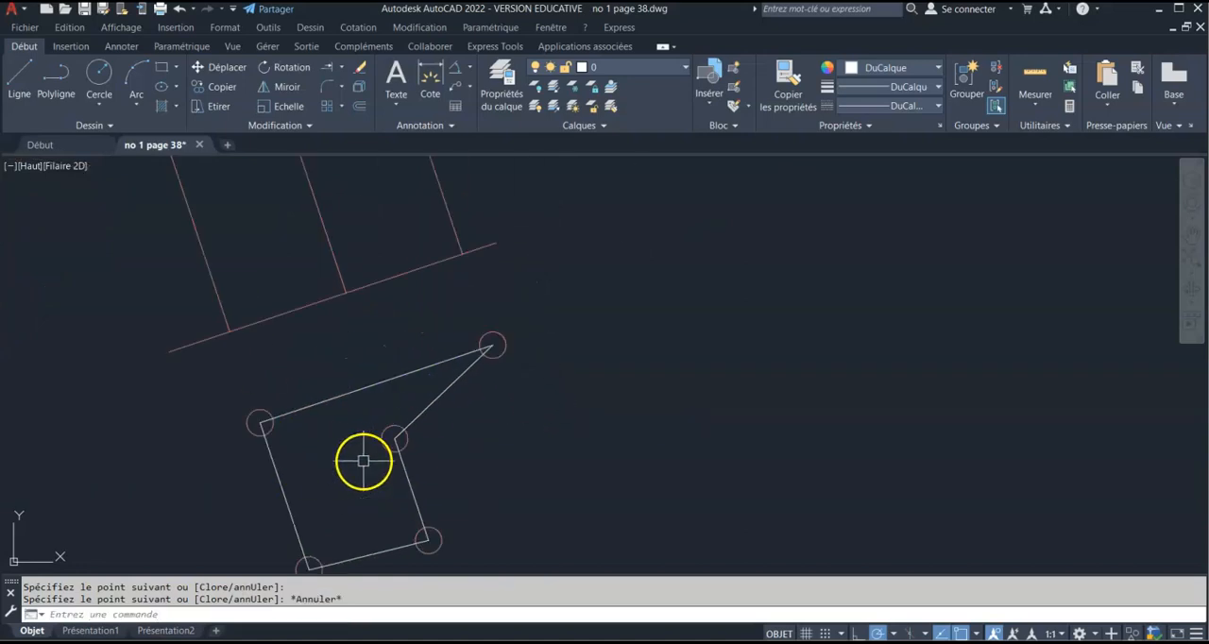
middle_click_drag(340, 467, 362, 364)
scroll(461, 298, "down", 4)
middle_click_drag(472, 277, 432, 367)
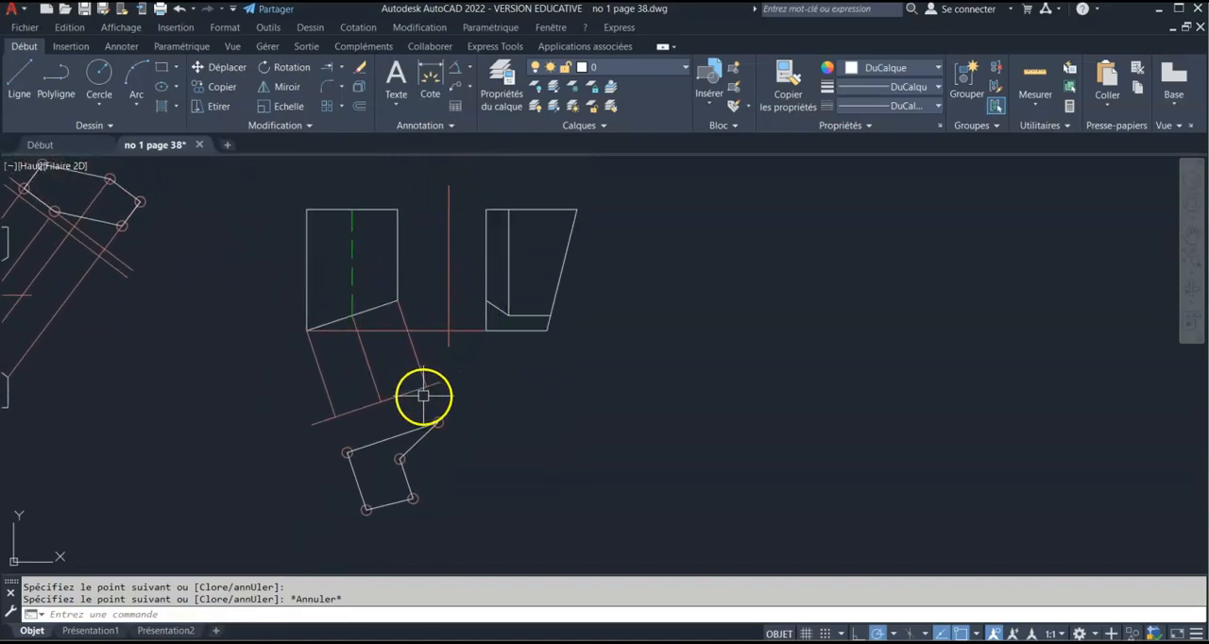
scroll(423, 392, "down", 2)
middle_click_drag(346, 374, 519, 341)
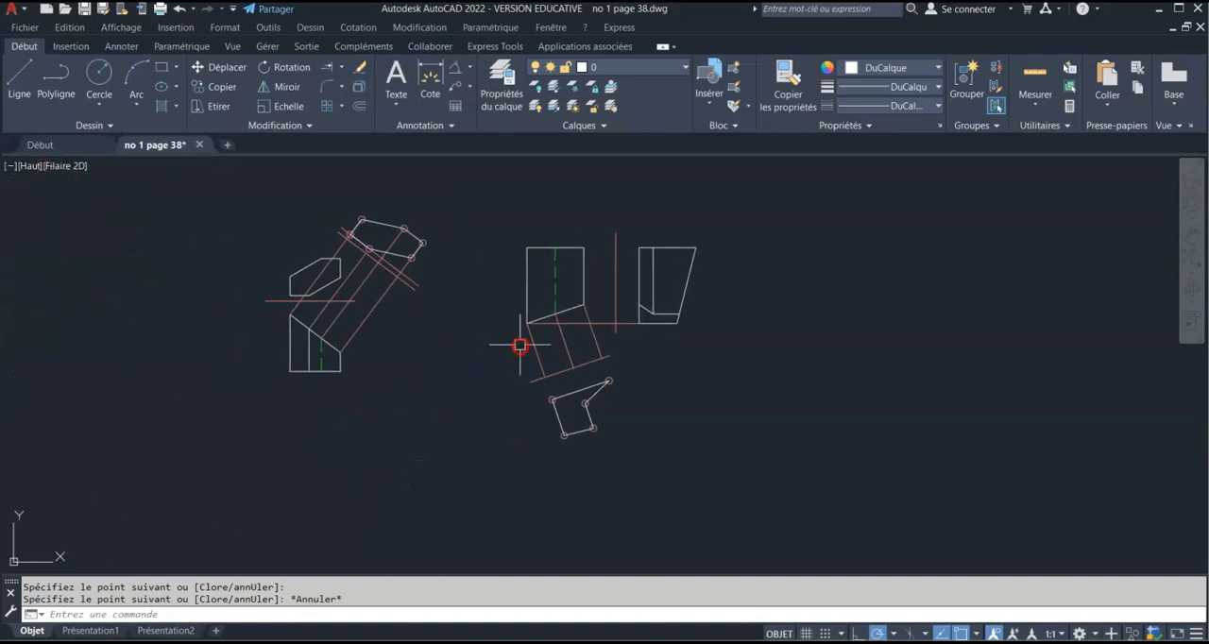
scroll(518, 339, "up", 2)
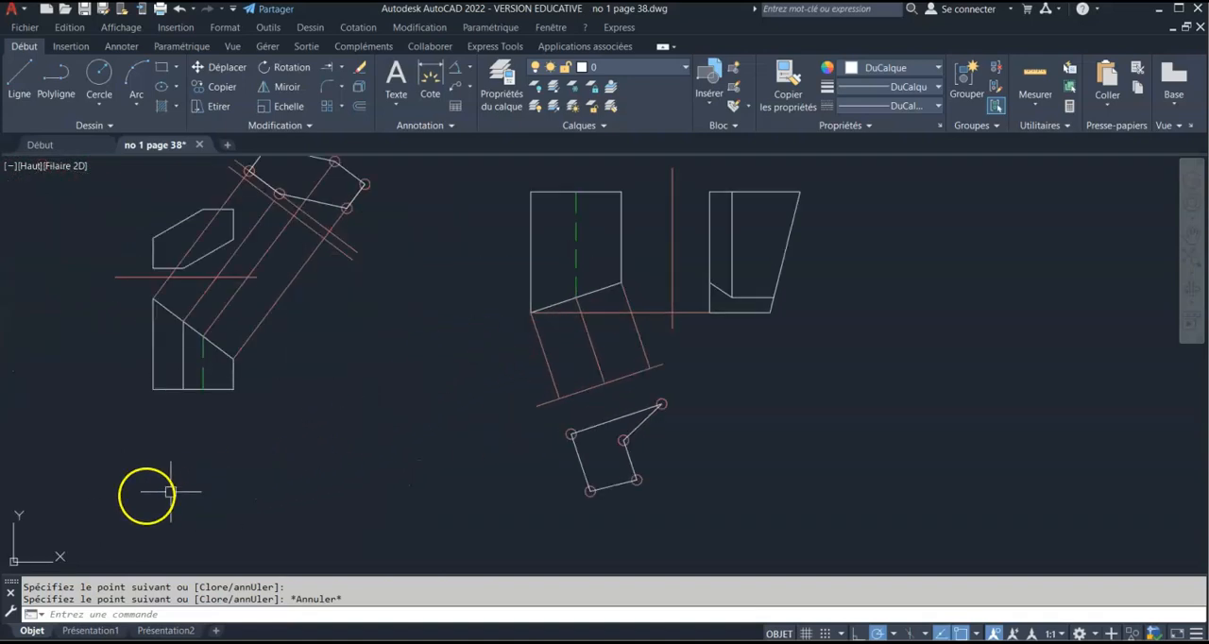